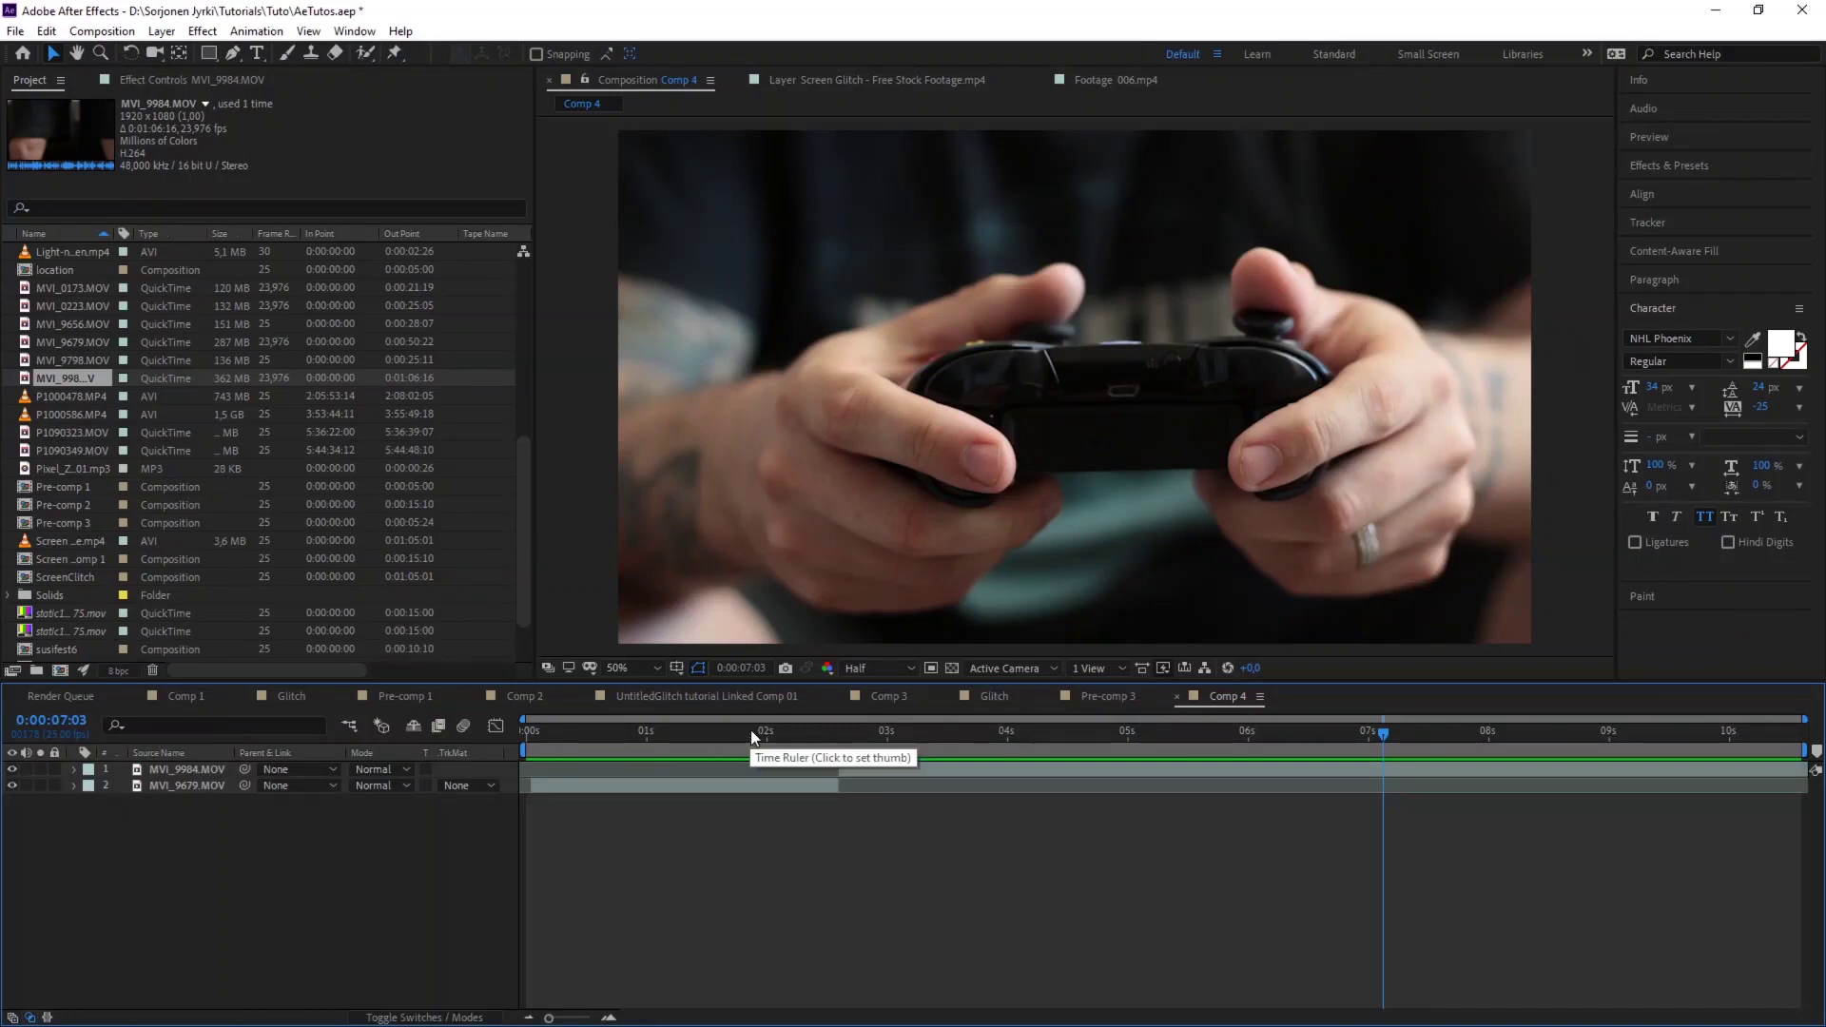
- Check the face close-up at 0:20 and the controller shot at 3:13 and 3:21
click(703, 741)
click(987, 736)
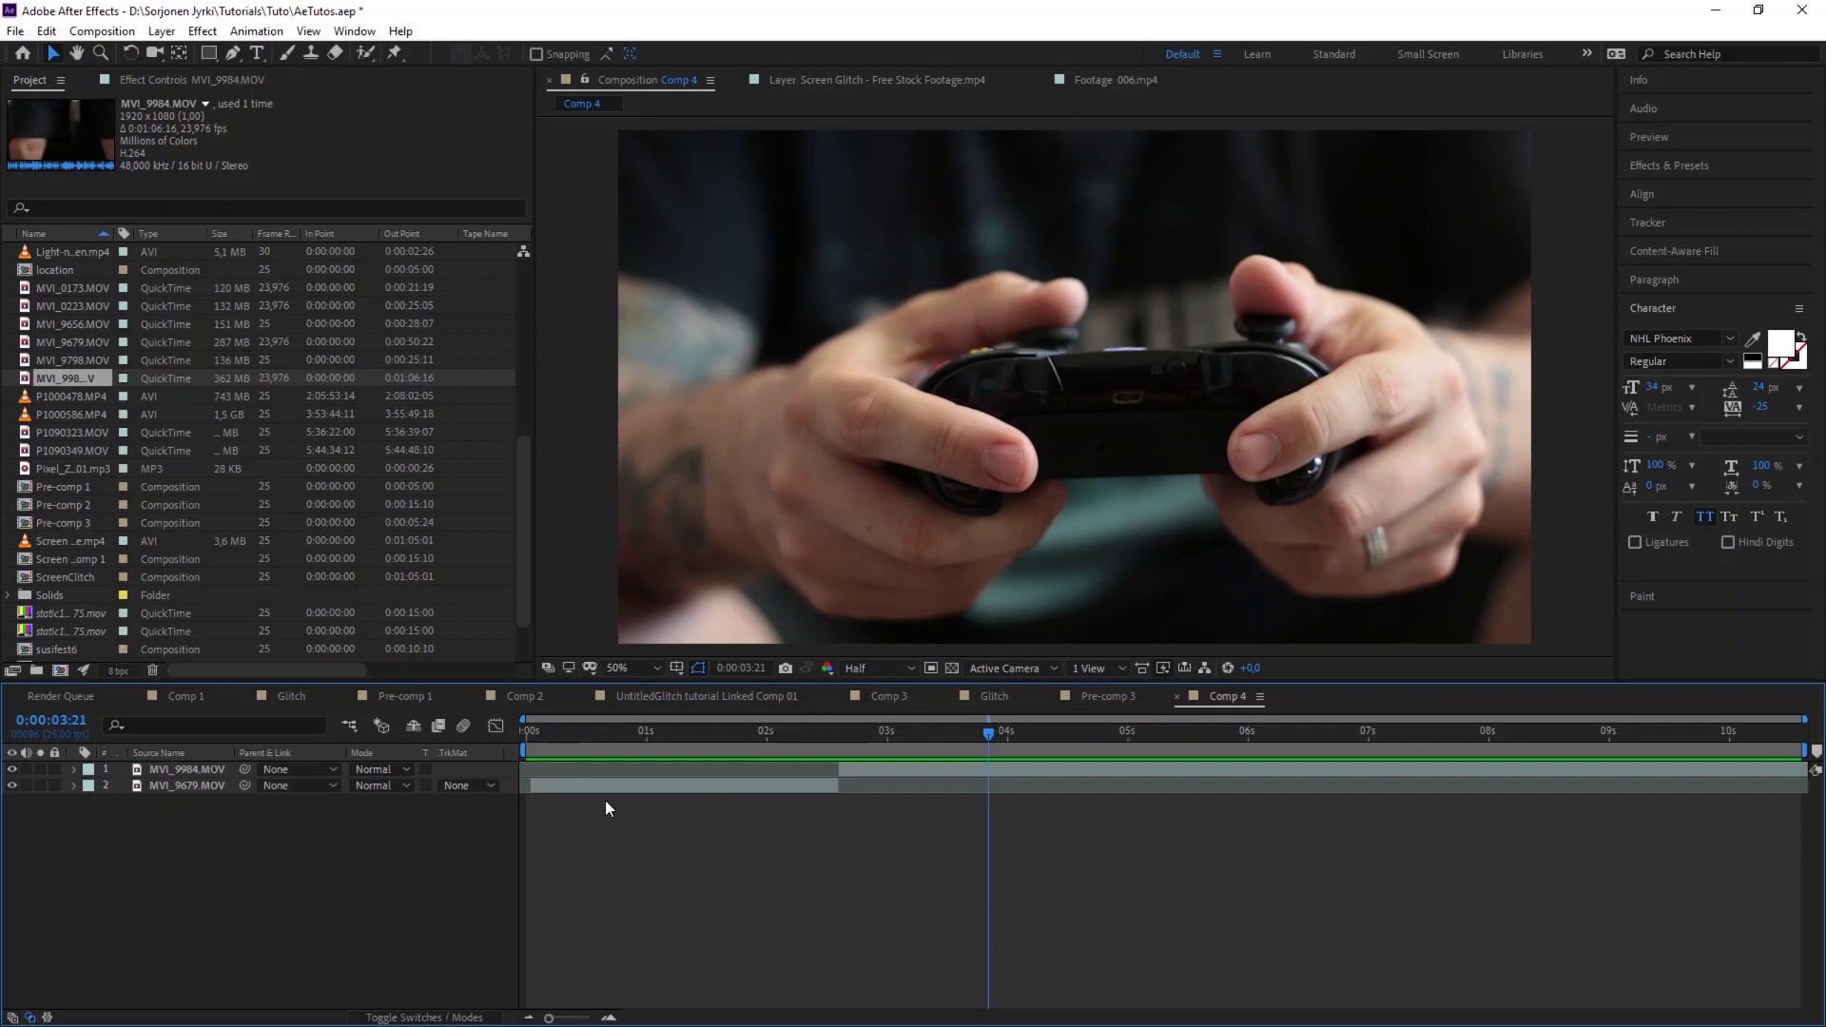
click(624, 734)
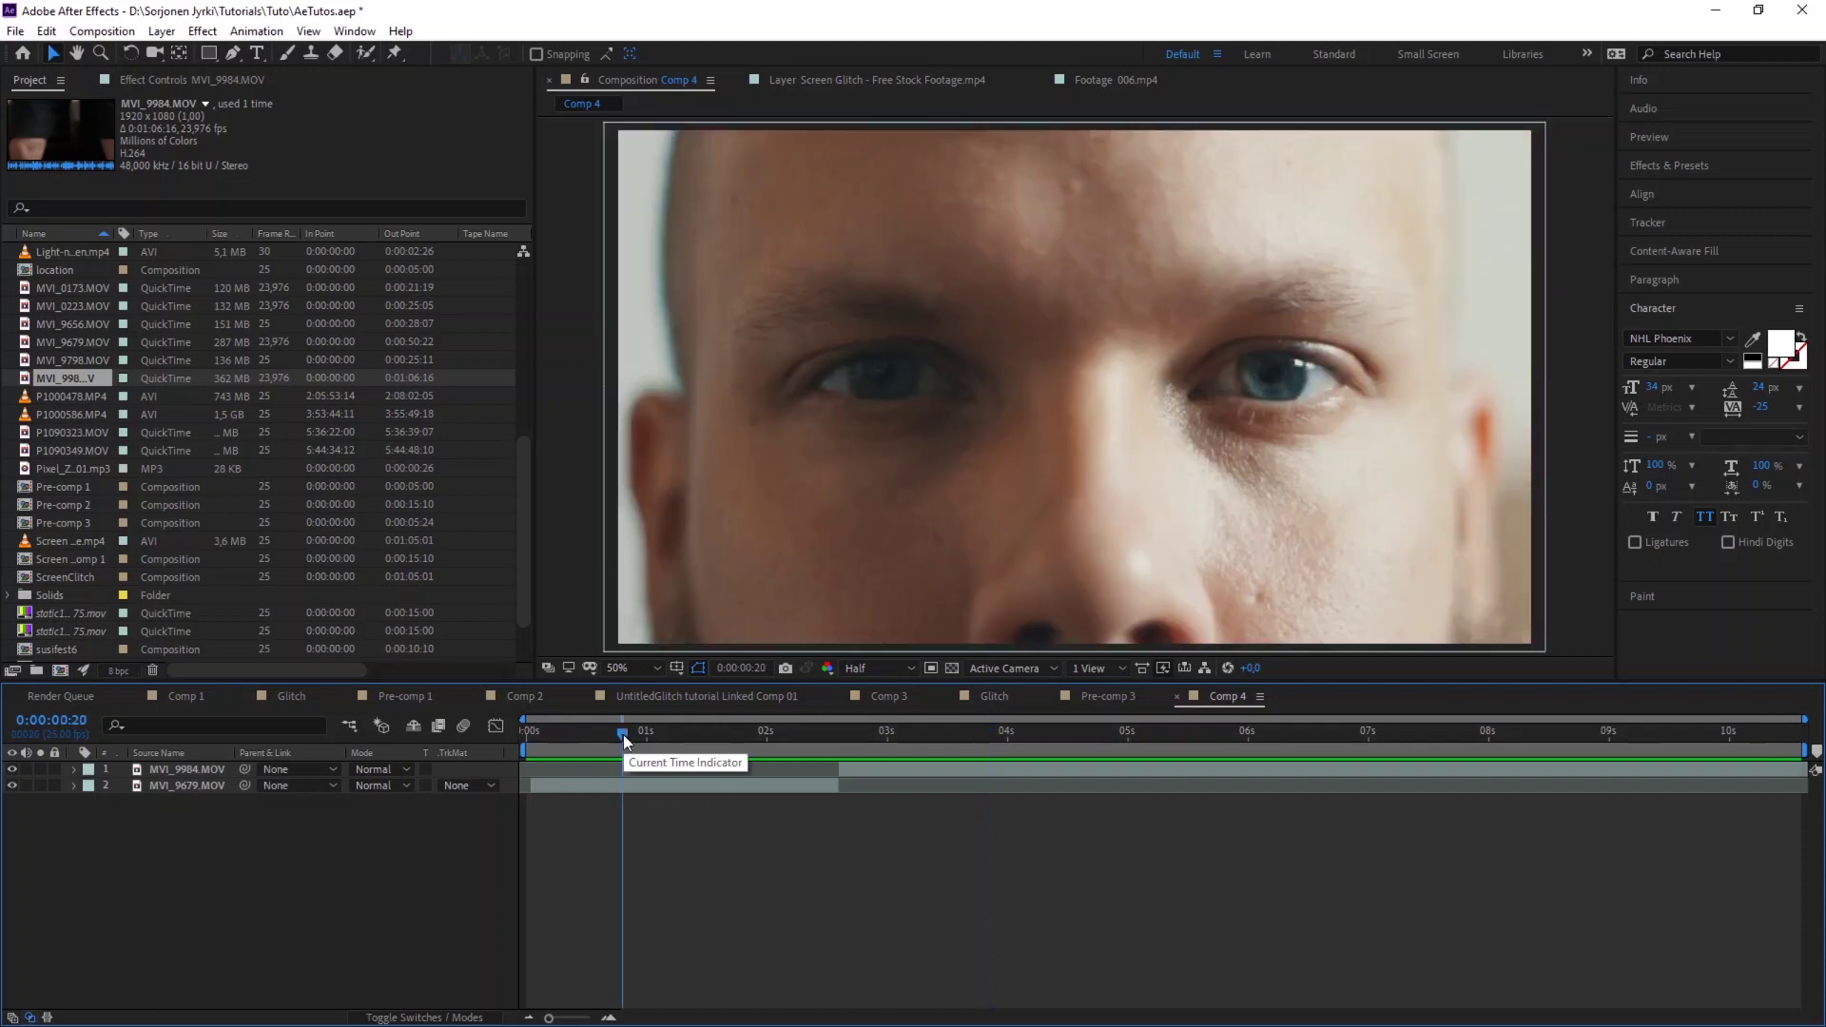
click(949, 737)
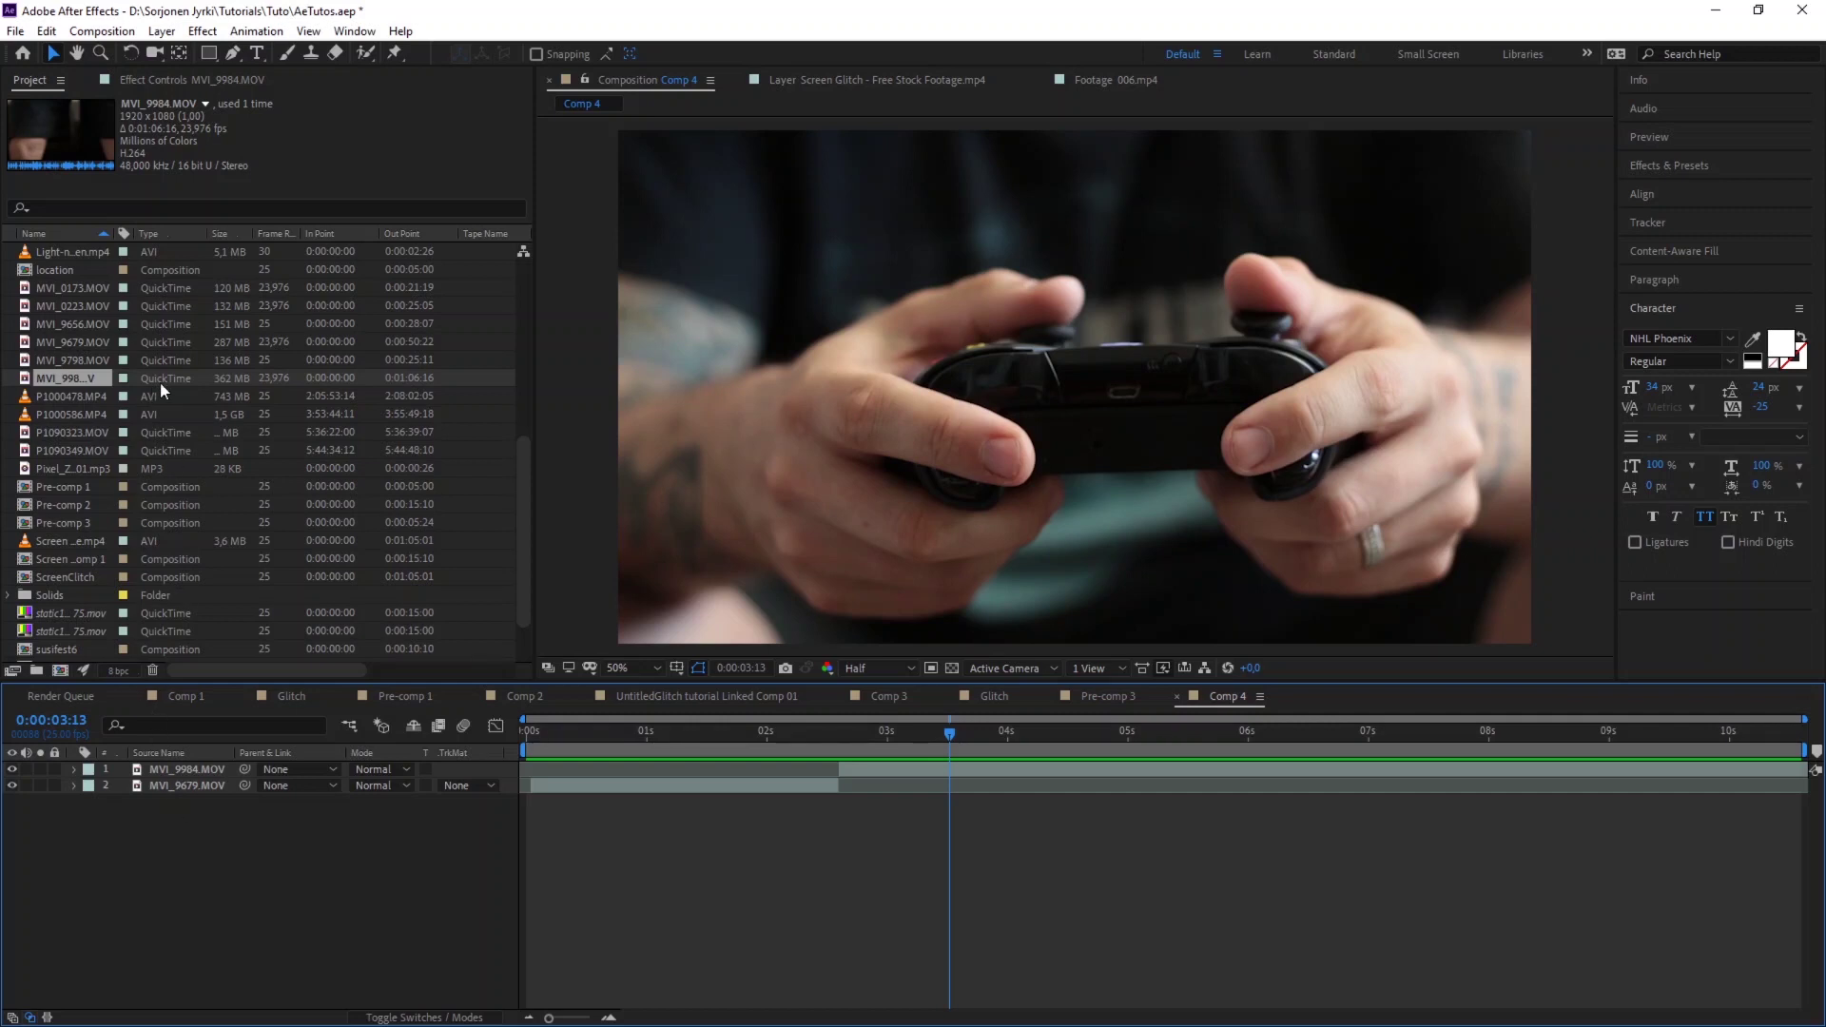
- Add the Screen Glitch stock footage as the top layer and scale it to 150%
drag(53, 540, 92, 771)
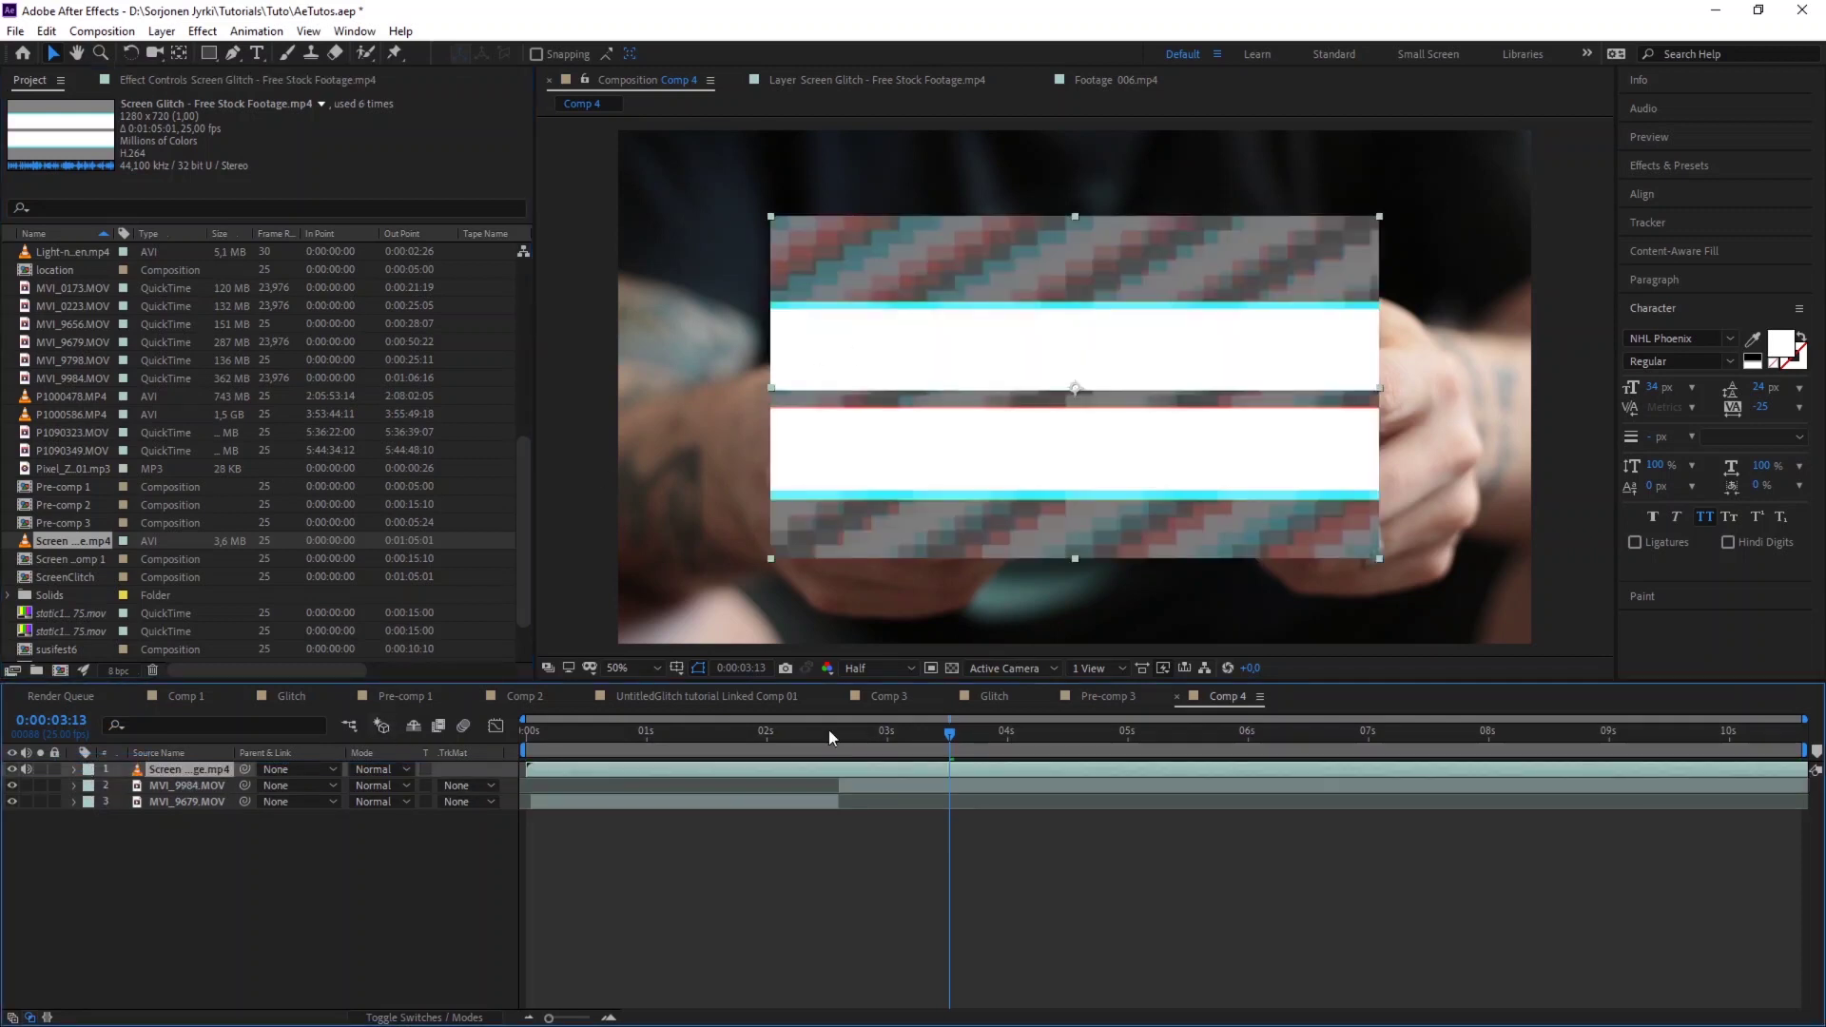
key(space)
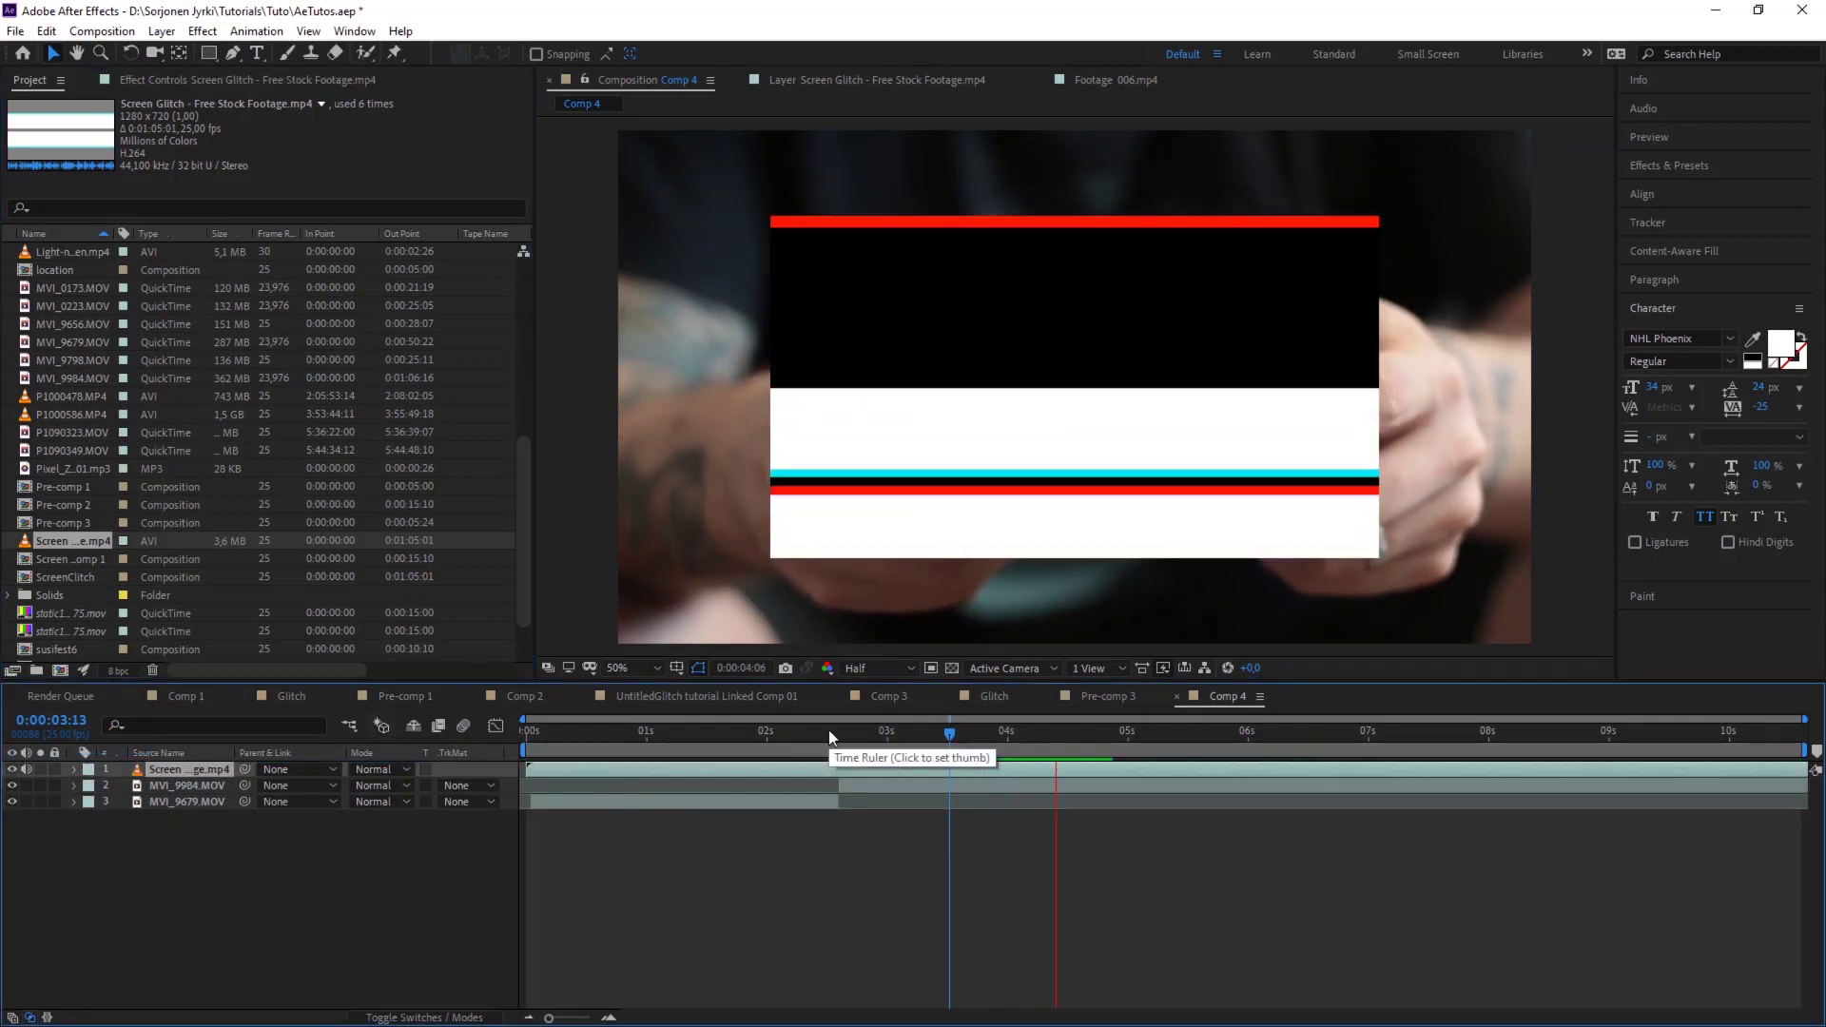
key(space)
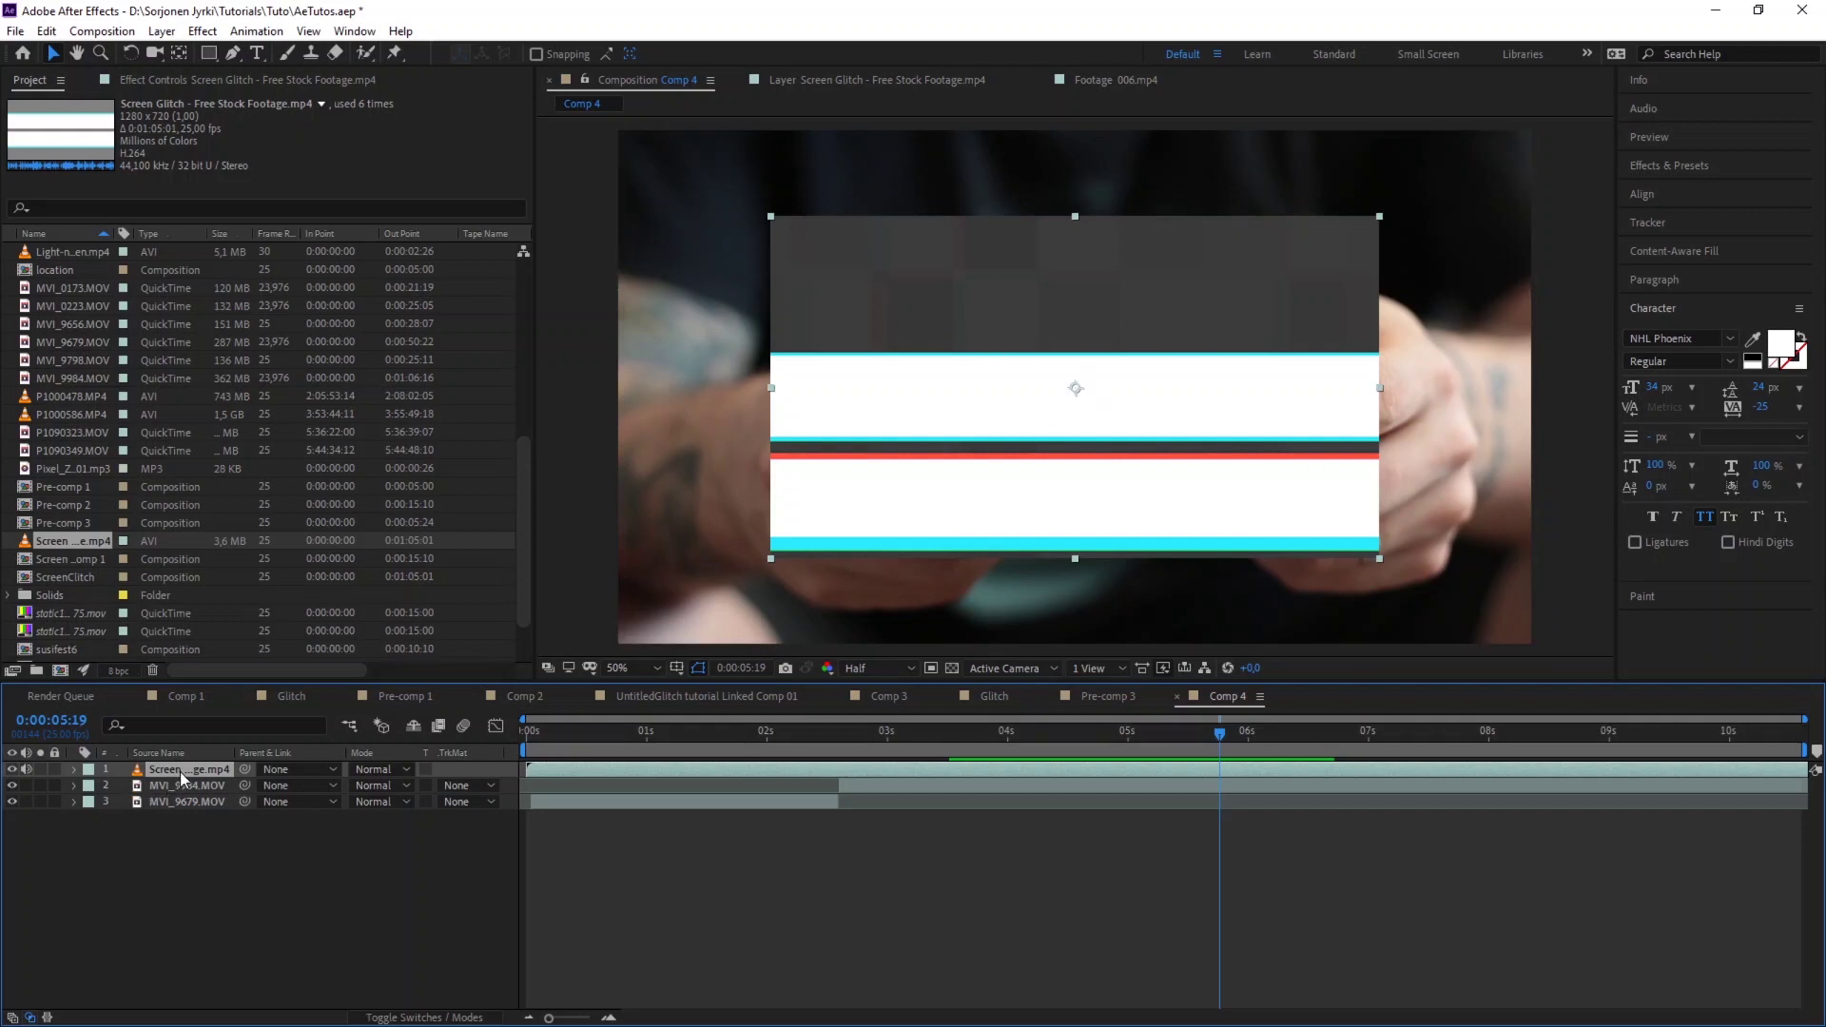
key(s)
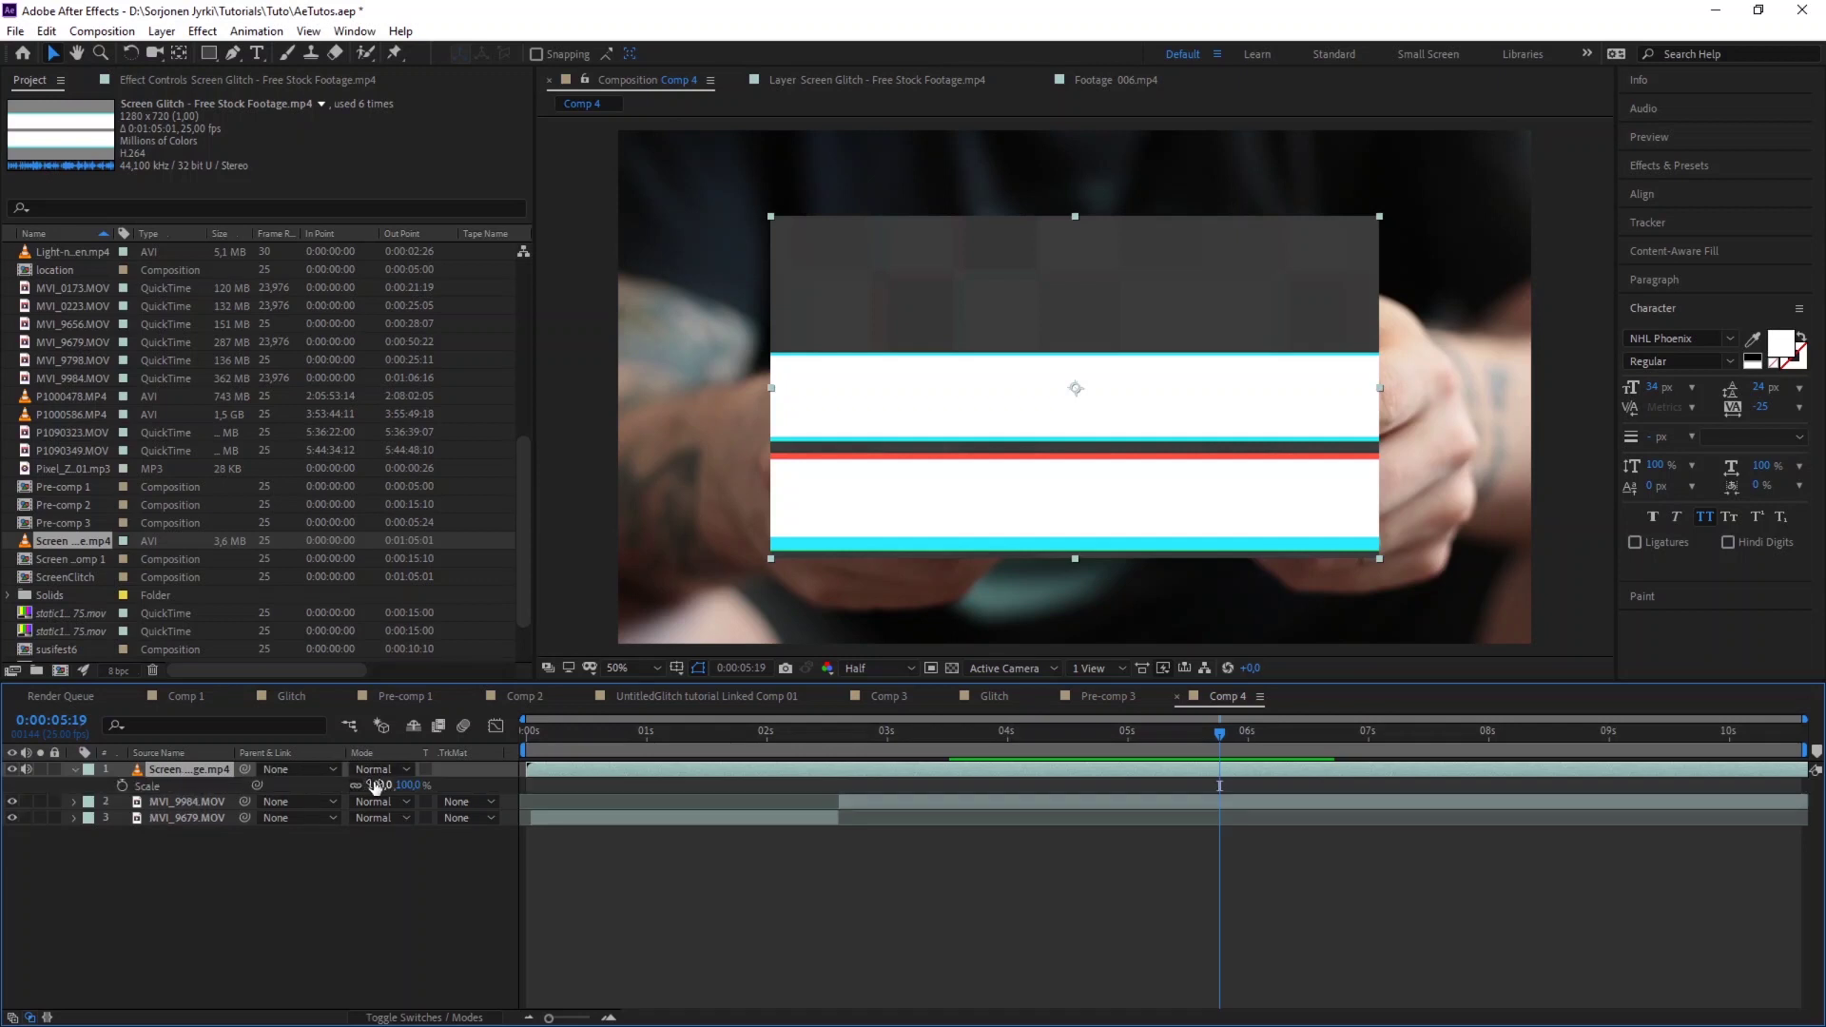
drag(378, 784, 445, 783)
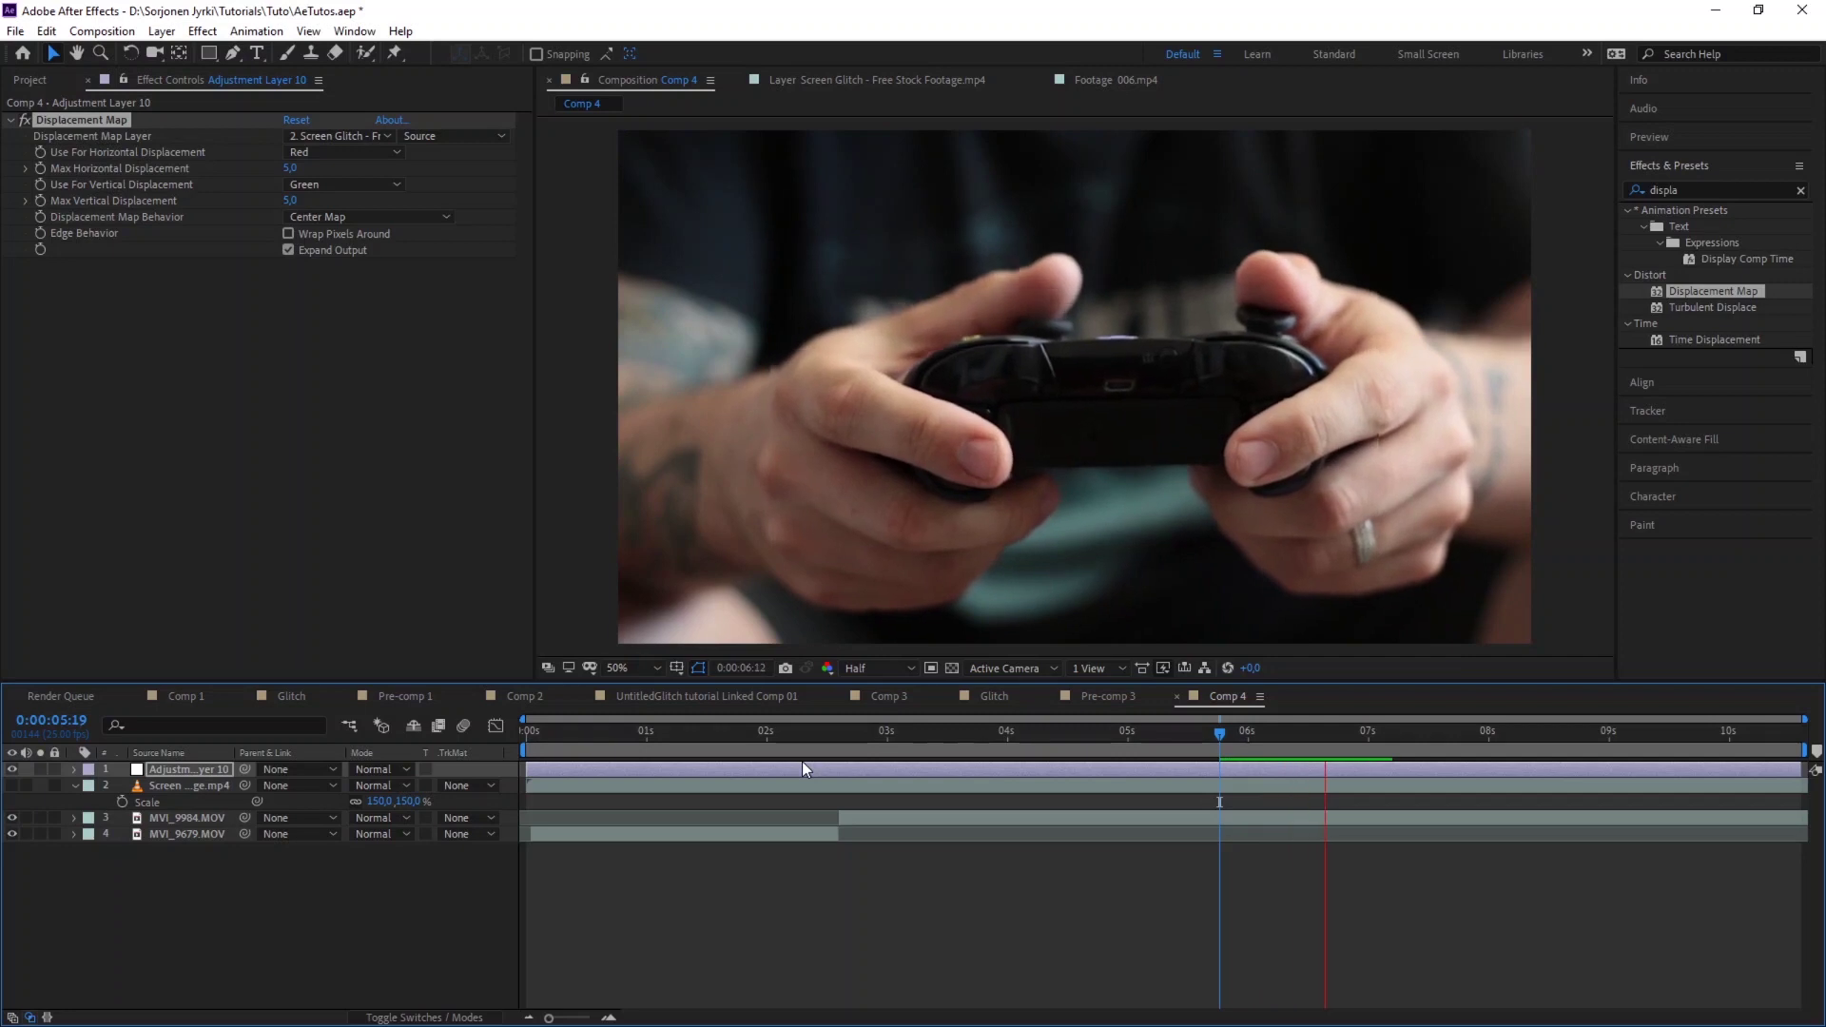
key(space)
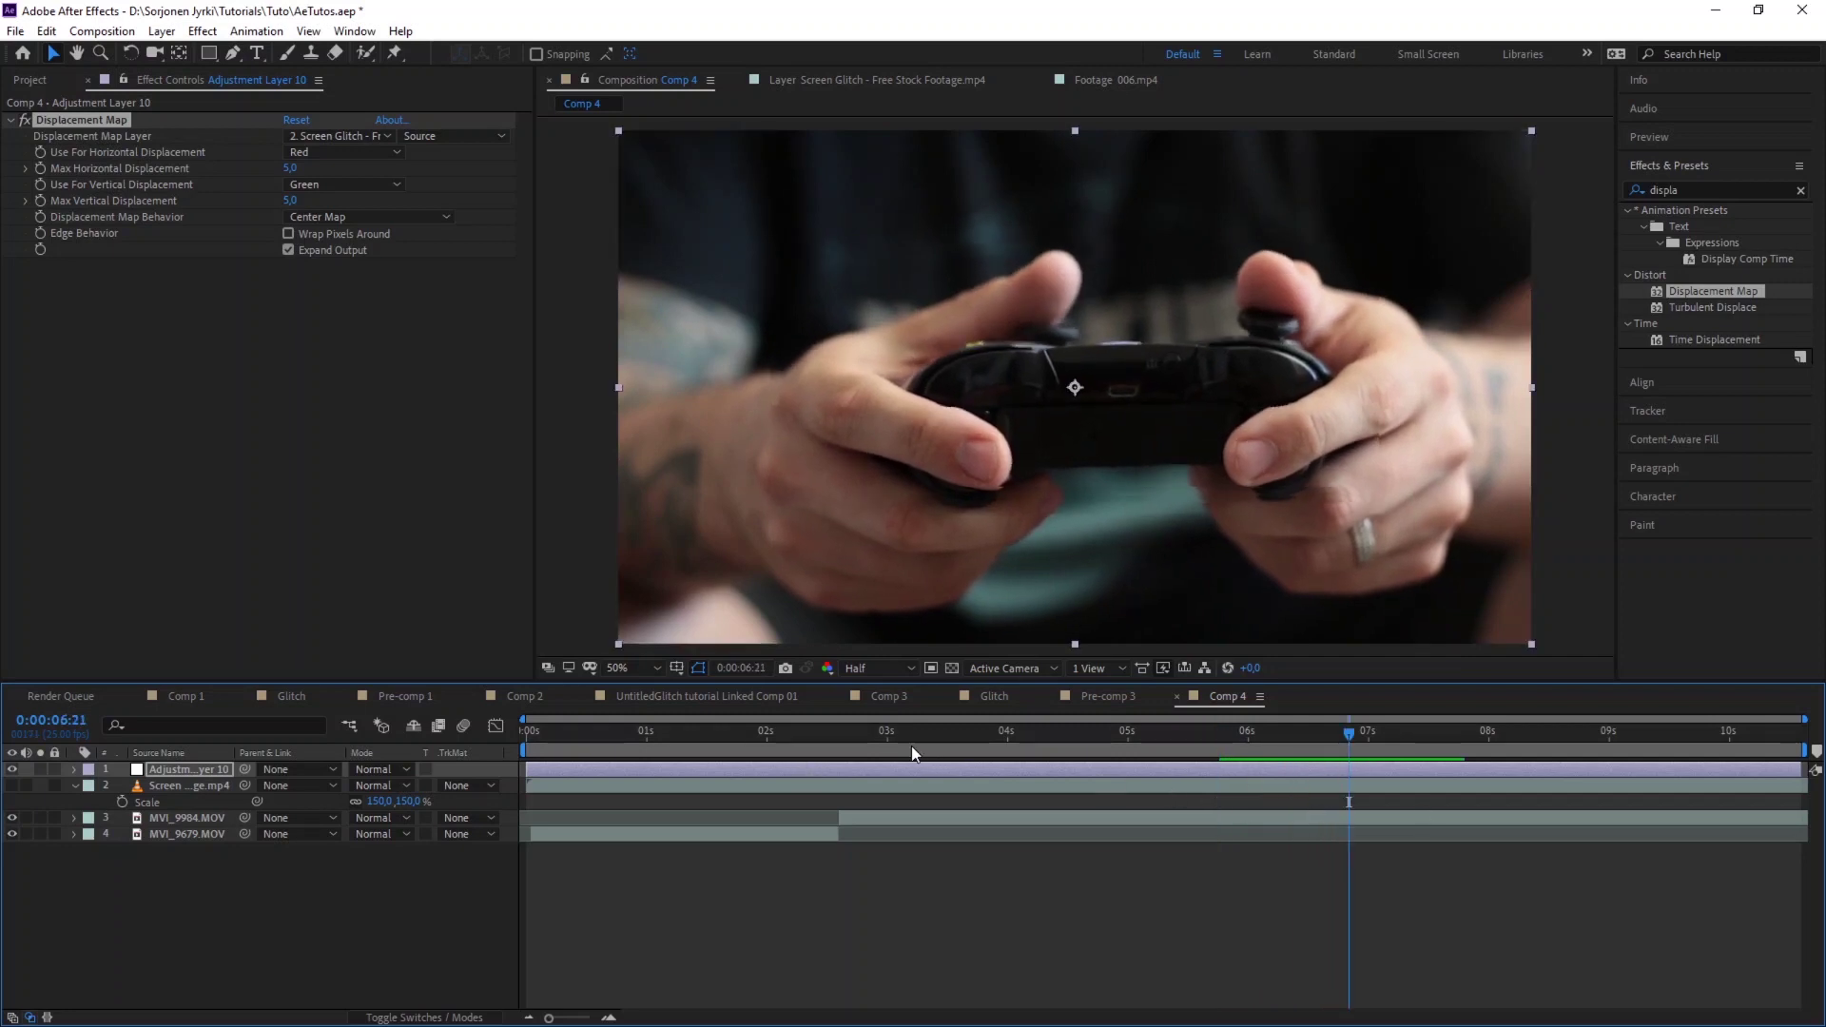
- Preview the glitch overlay from 2:20 and collapse the Effects & Presets list
click(861, 736)
key(space)
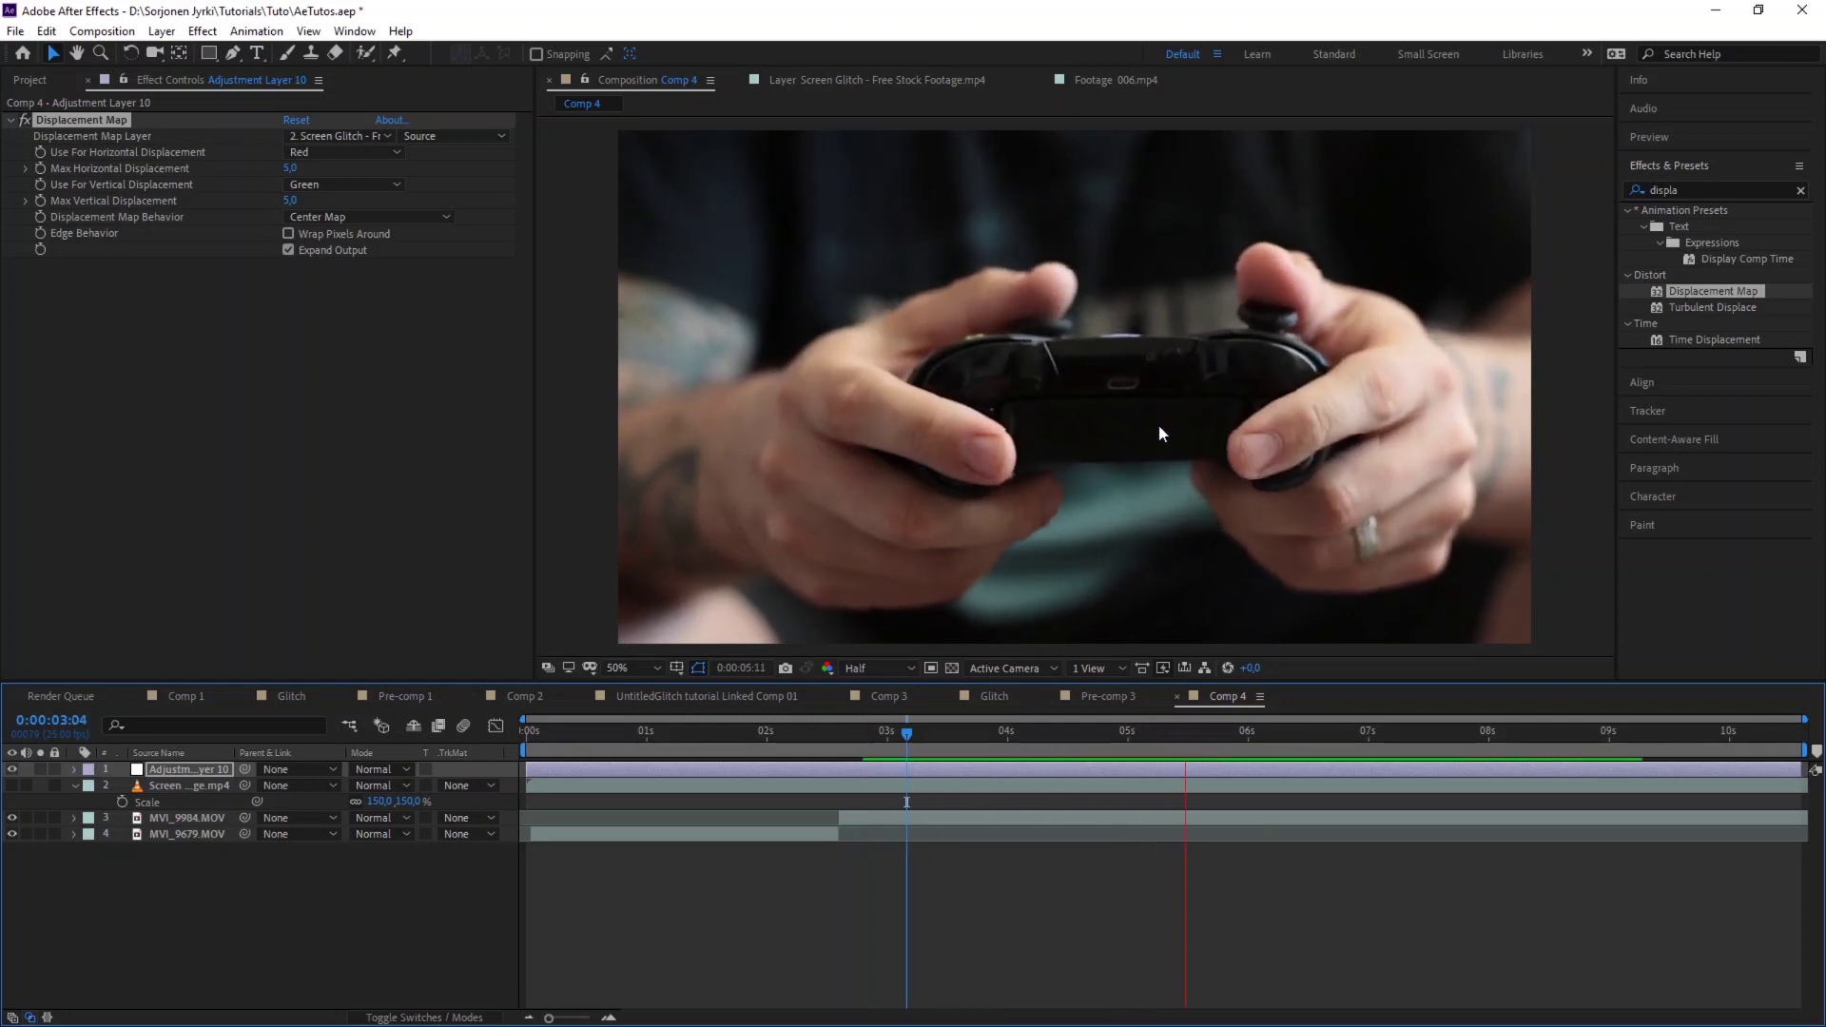
key(space)
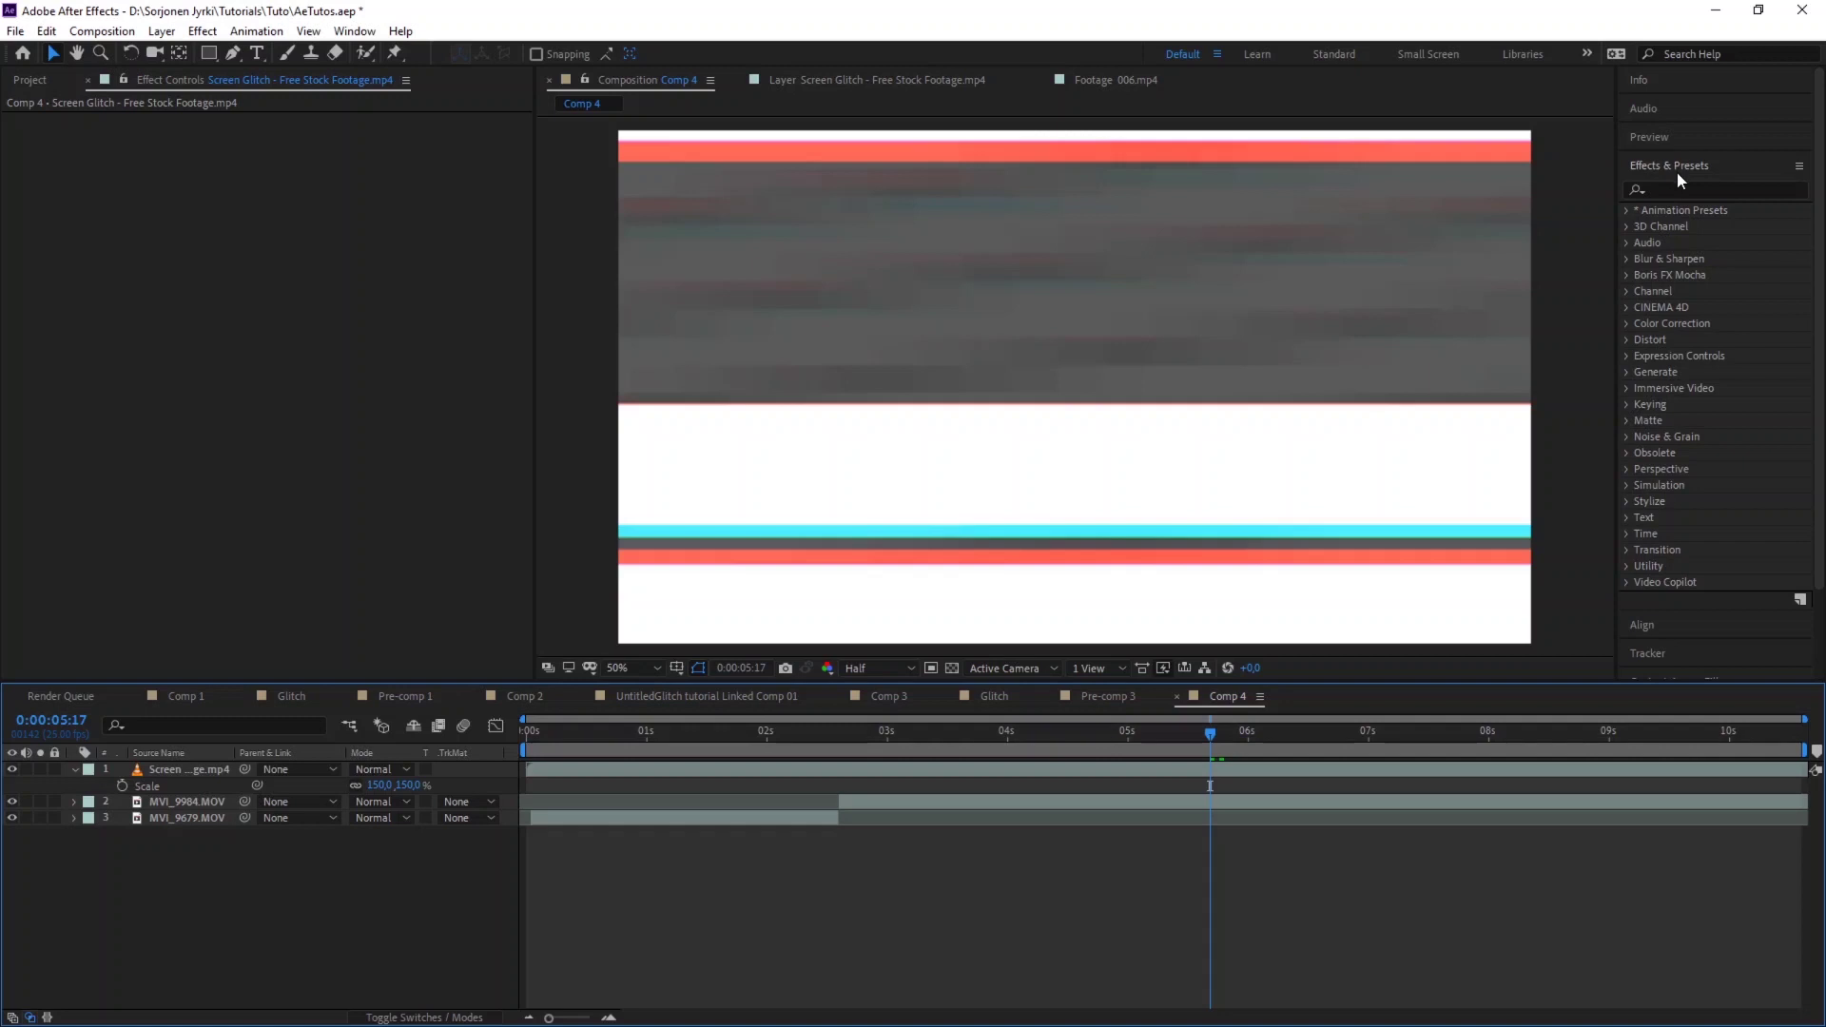
click(1677, 173)
- Pre-compose the Screen Glitch layer into 'Screen Glitch - Free Stock Footage.mp4 Comp 2', moving all attributes
right_click(180, 768)
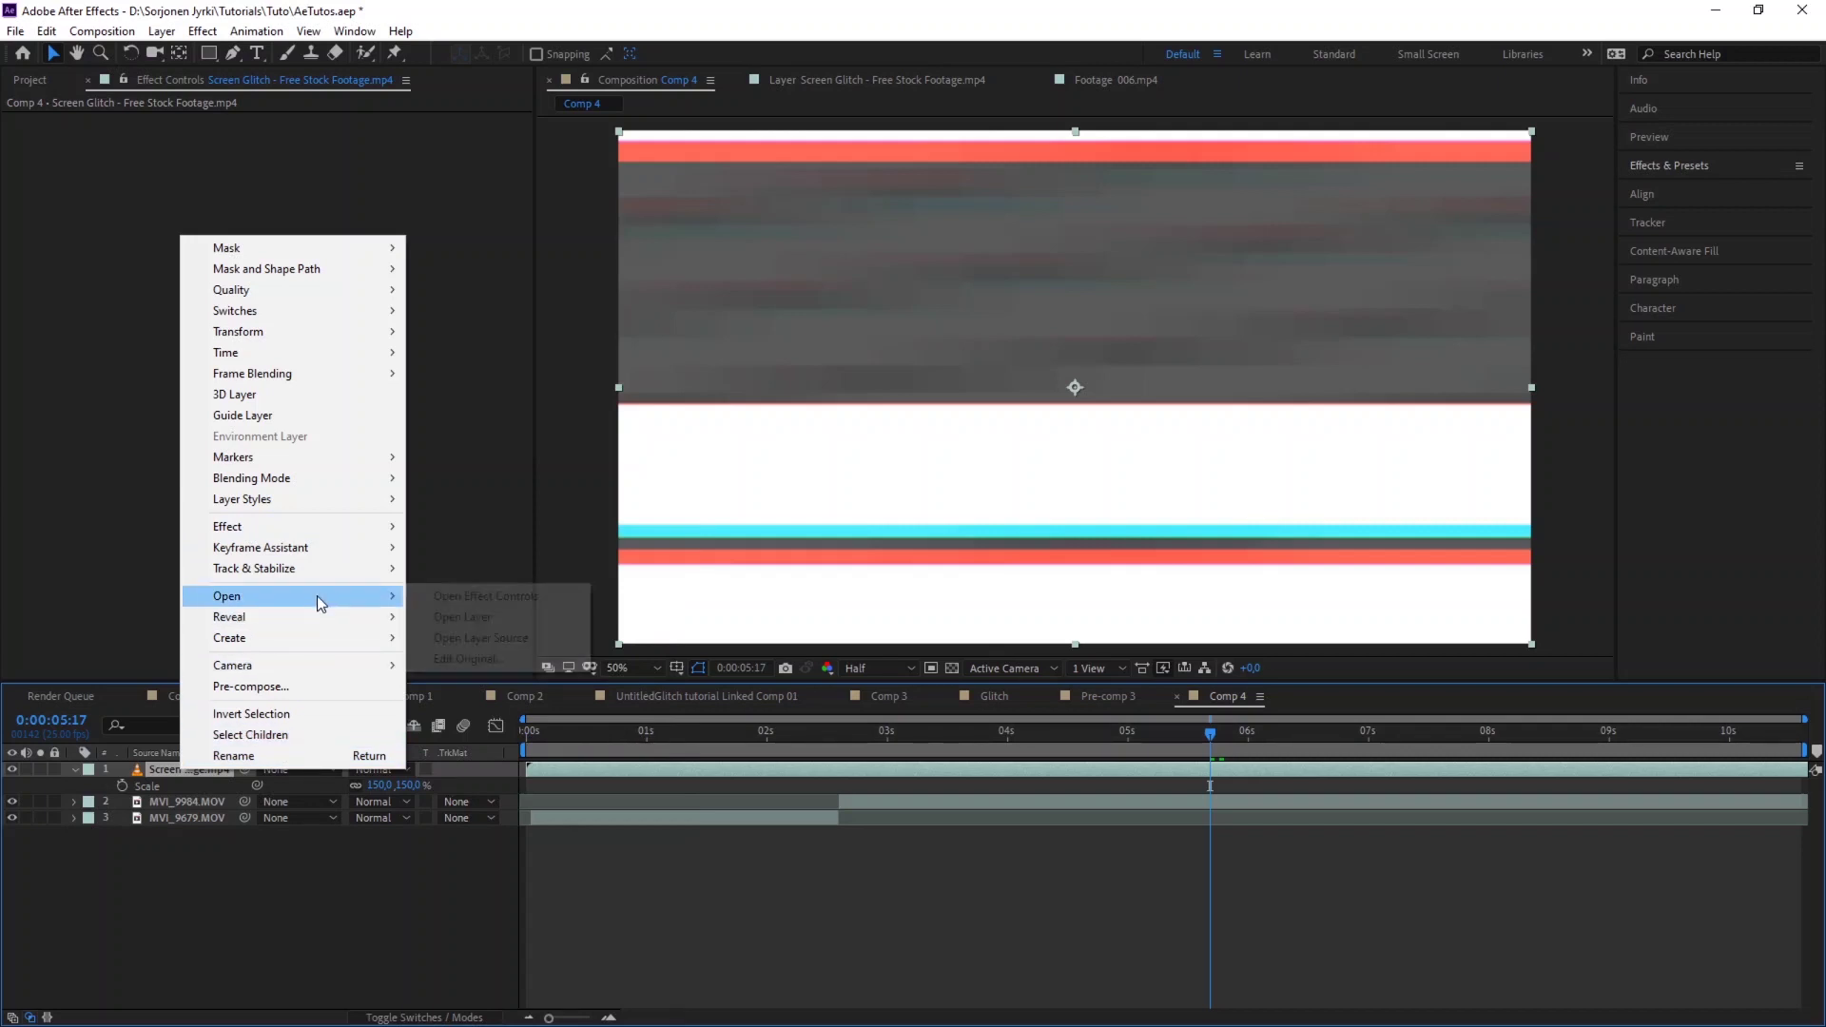
click(295, 681)
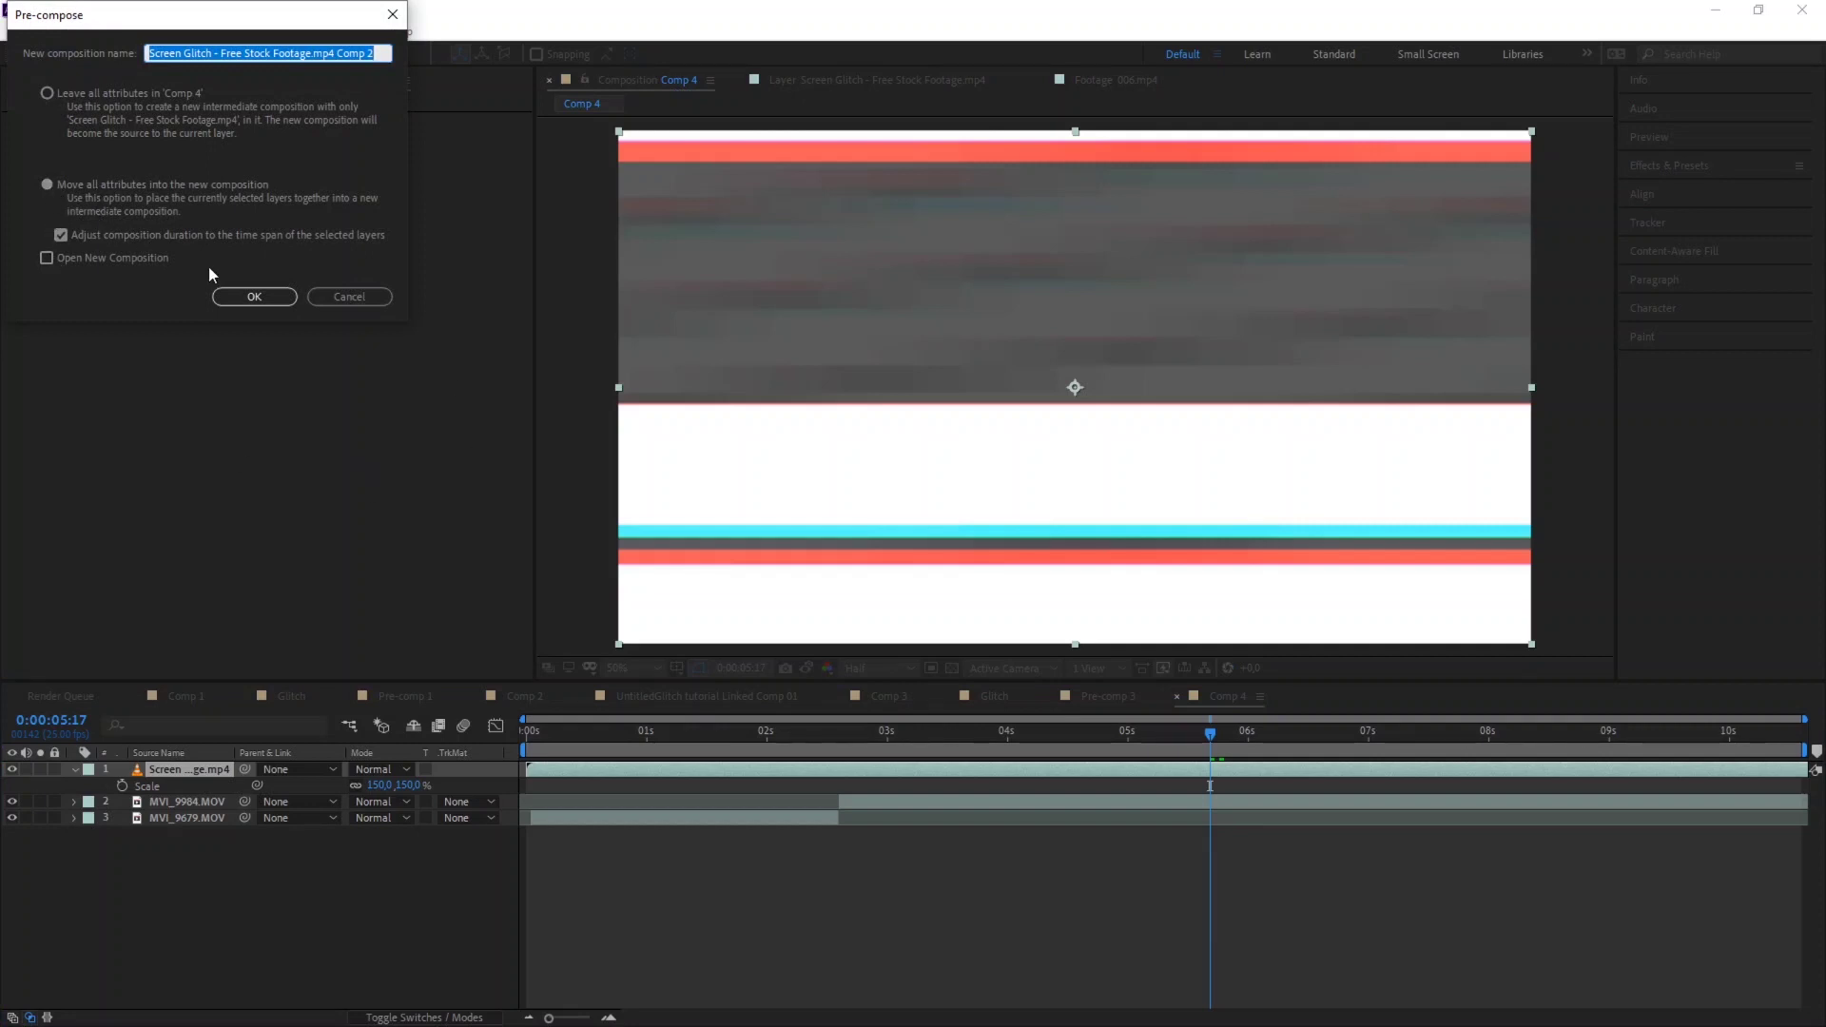
click(254, 297)
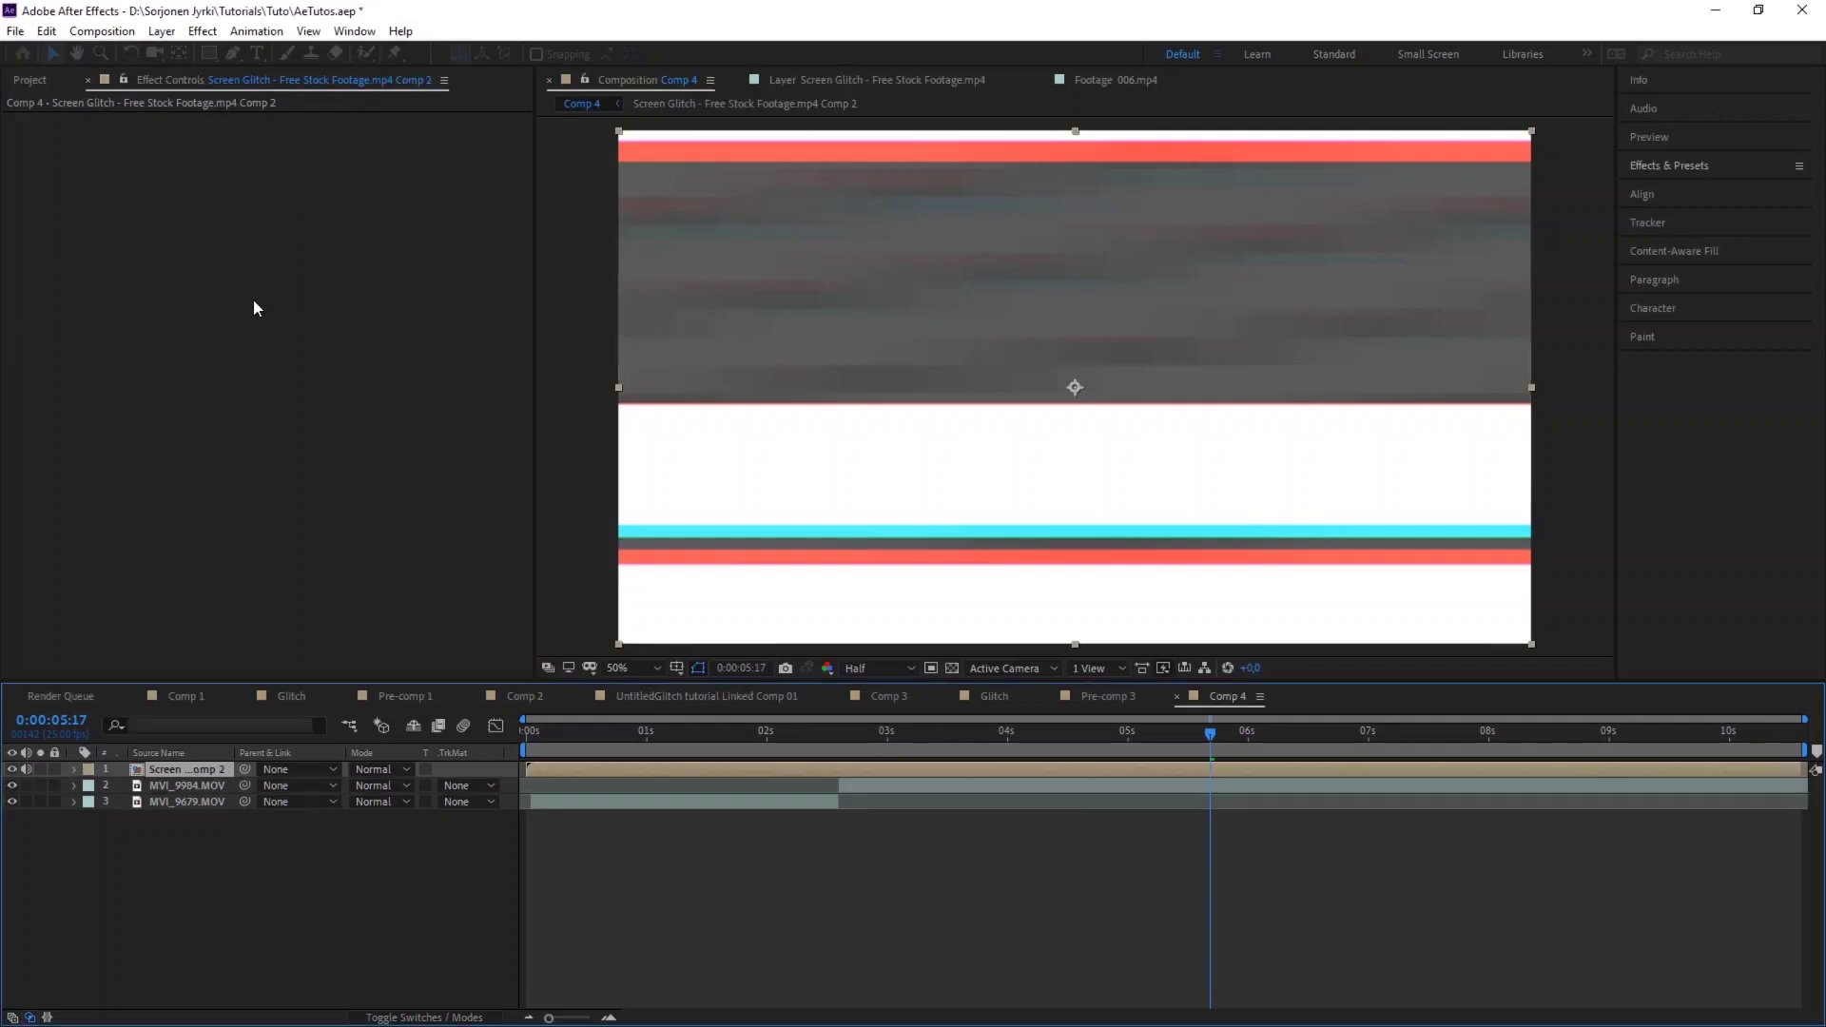
- Add Adjustment Layer 11 above the glitch pre-comp in Comp 4 and select it
right_click(160, 924)
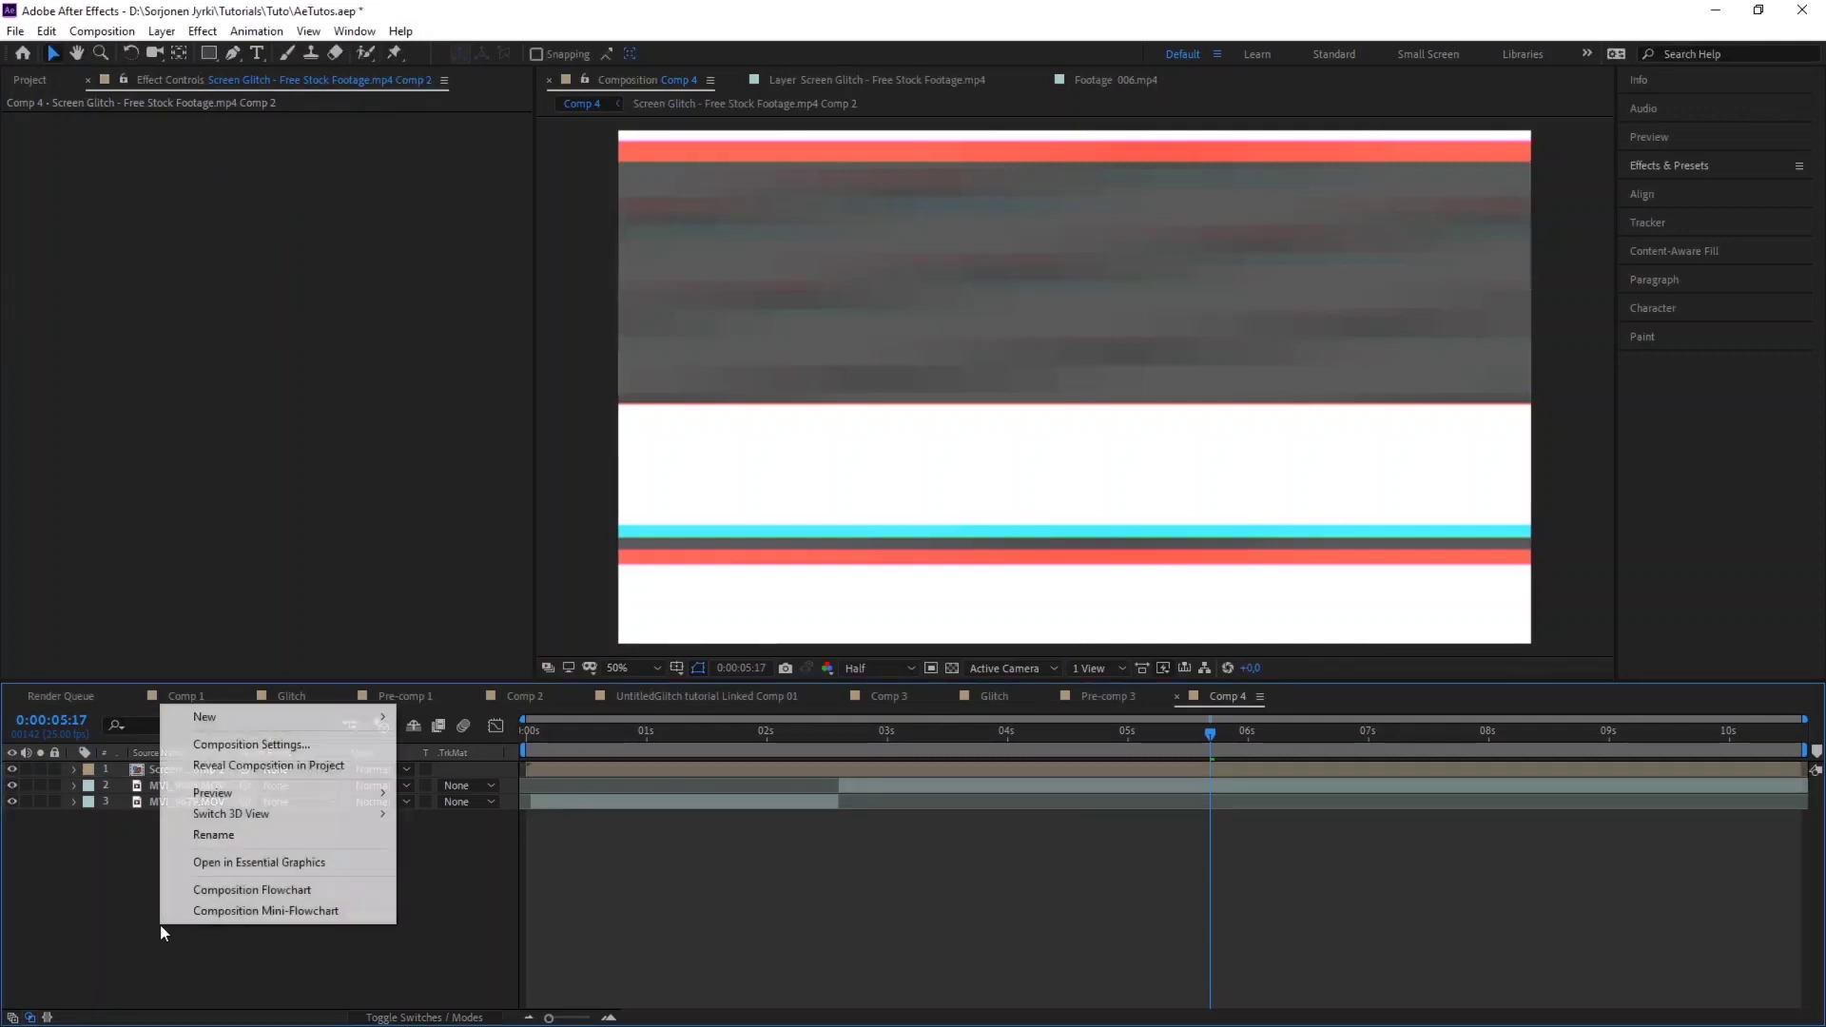
mouse_move(272, 719)
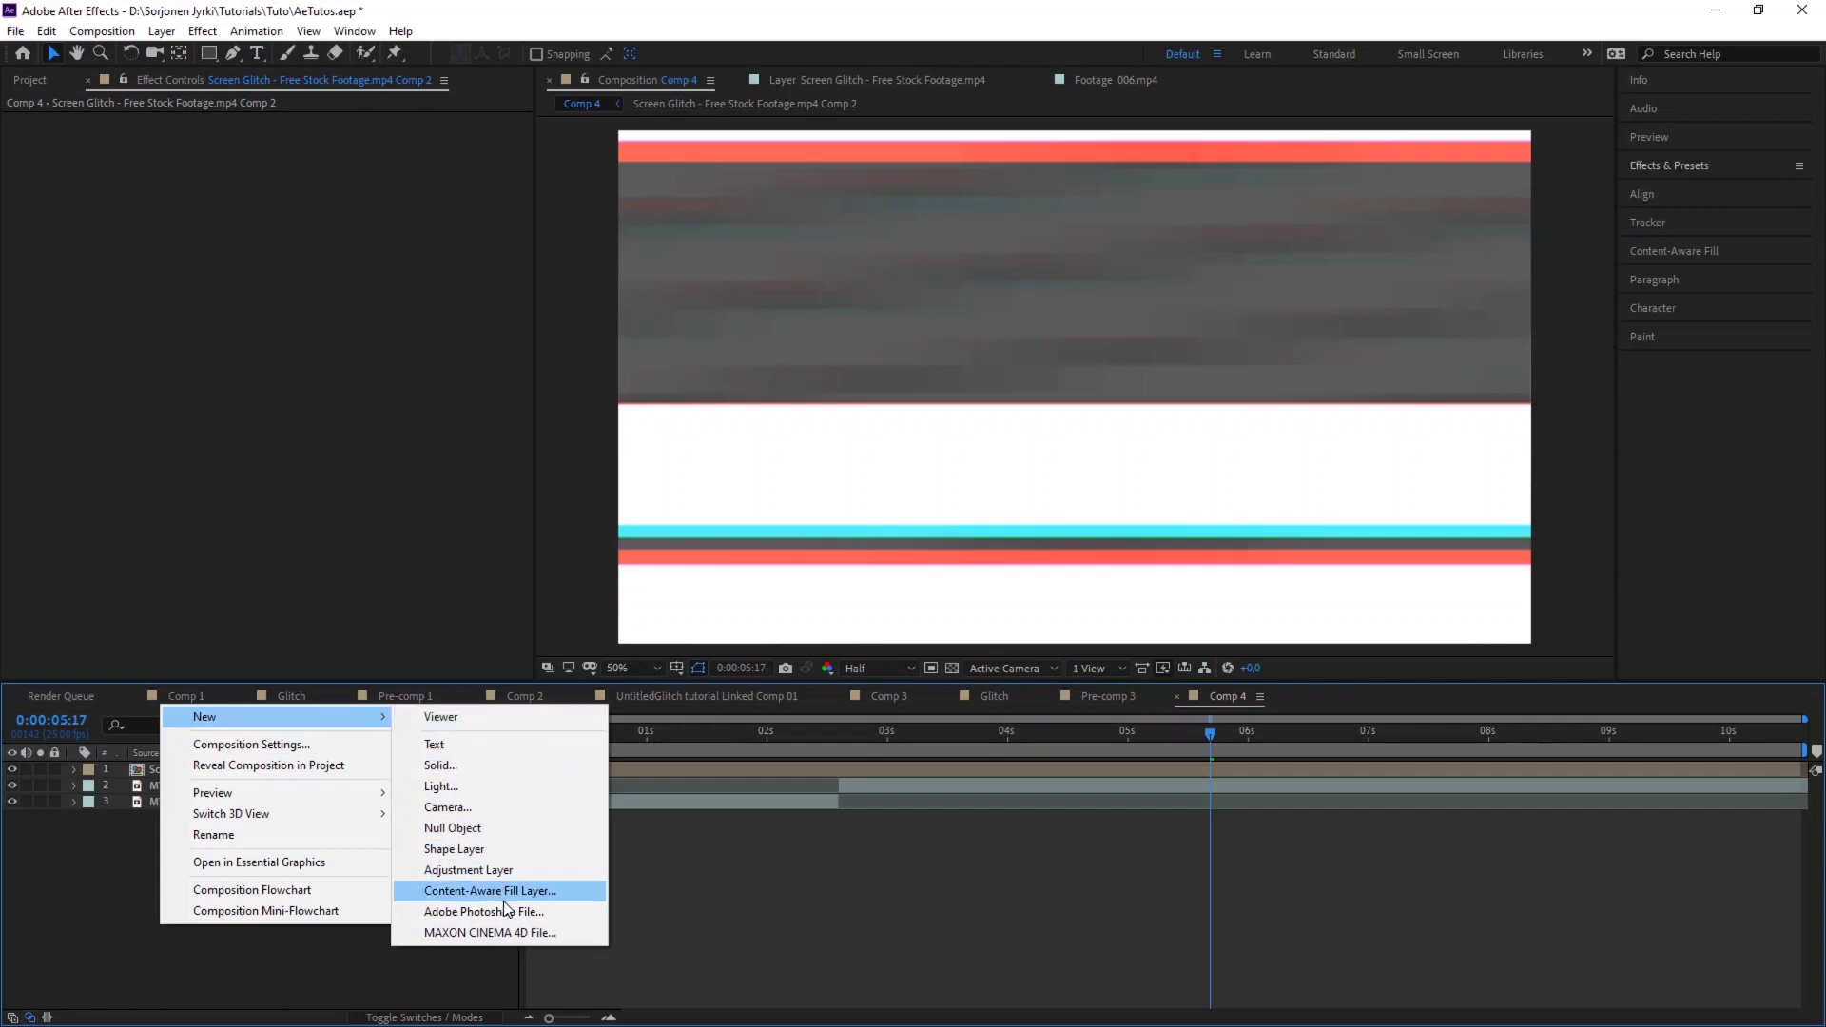
click(521, 867)
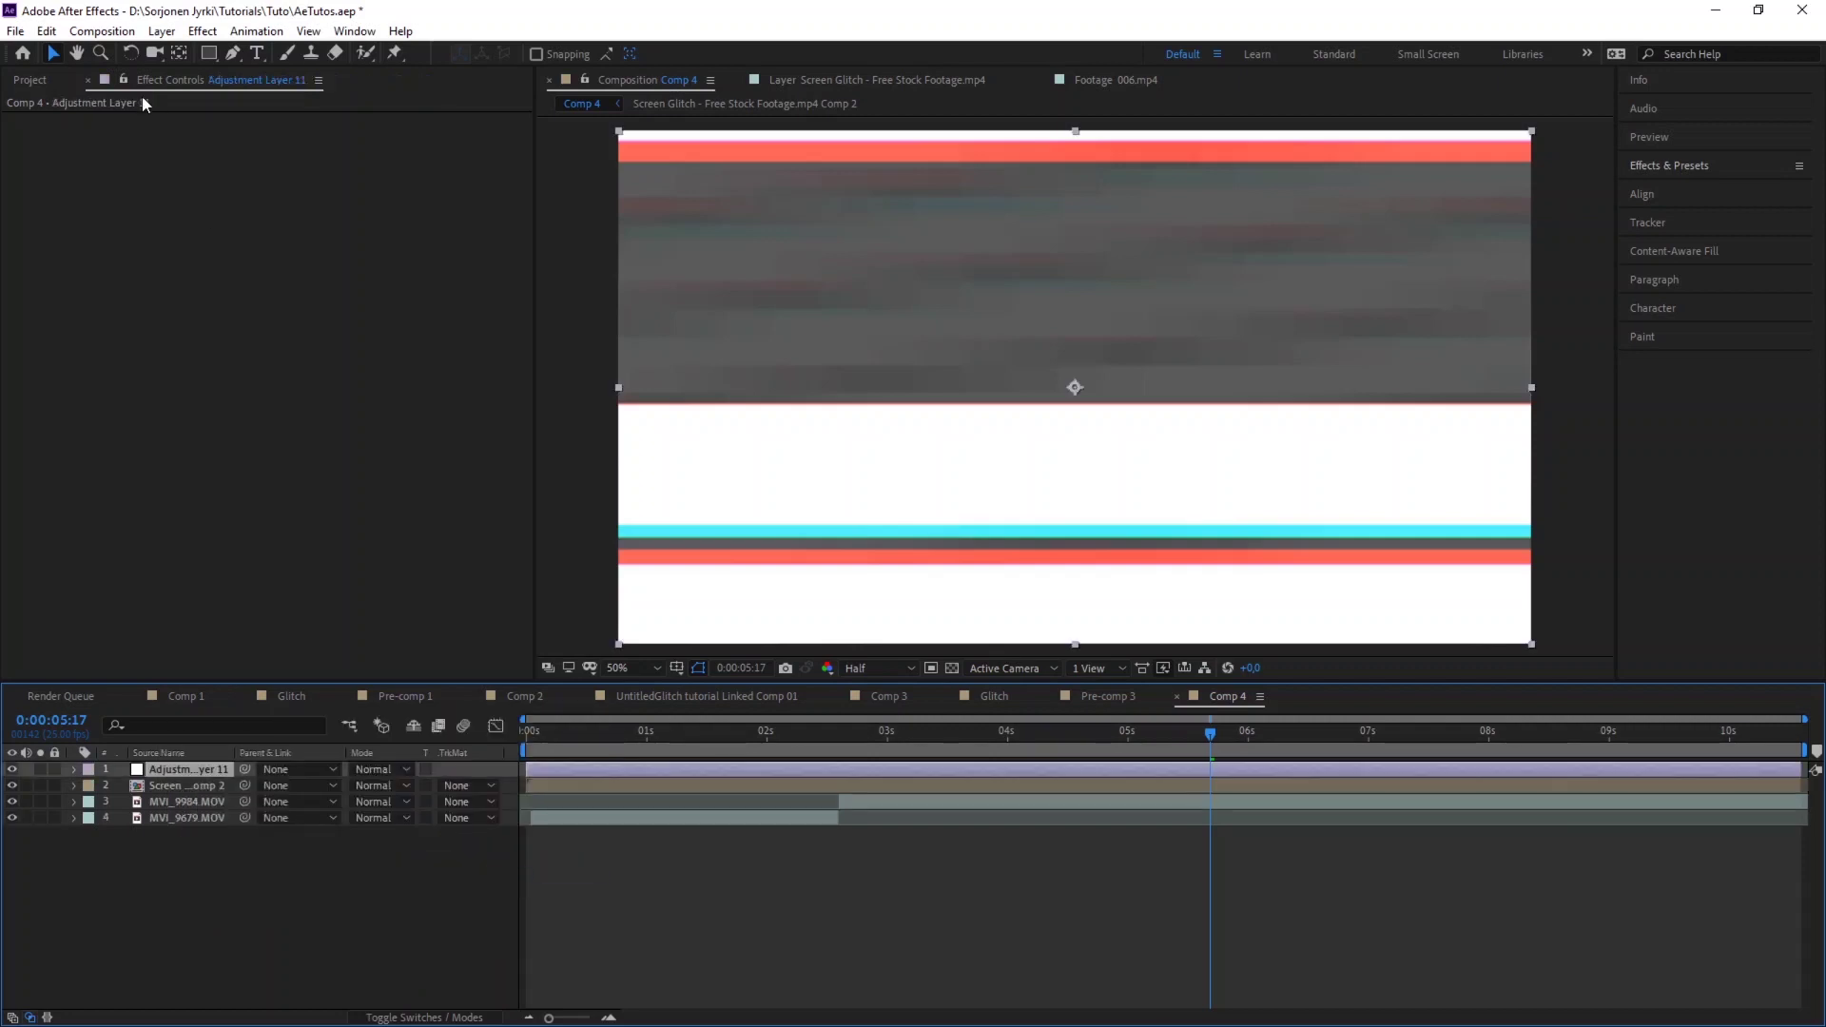
click(172, 38)
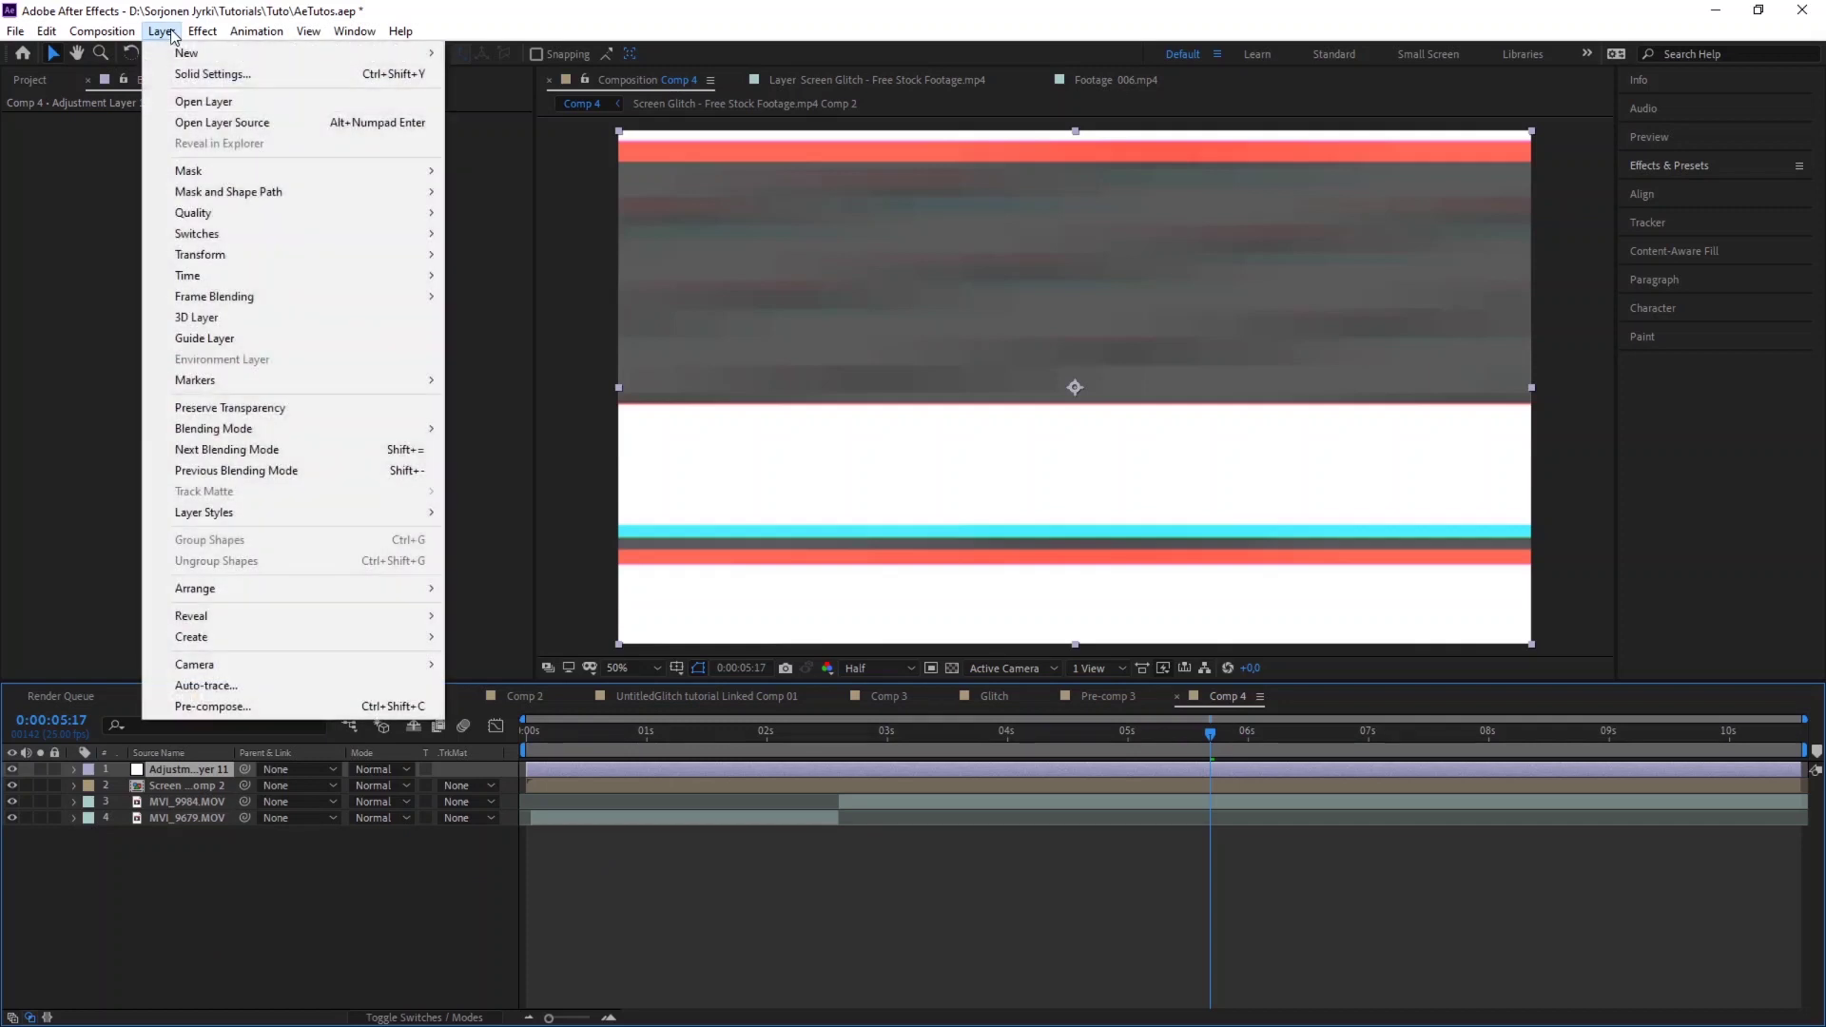
mouse_move(190, 53)
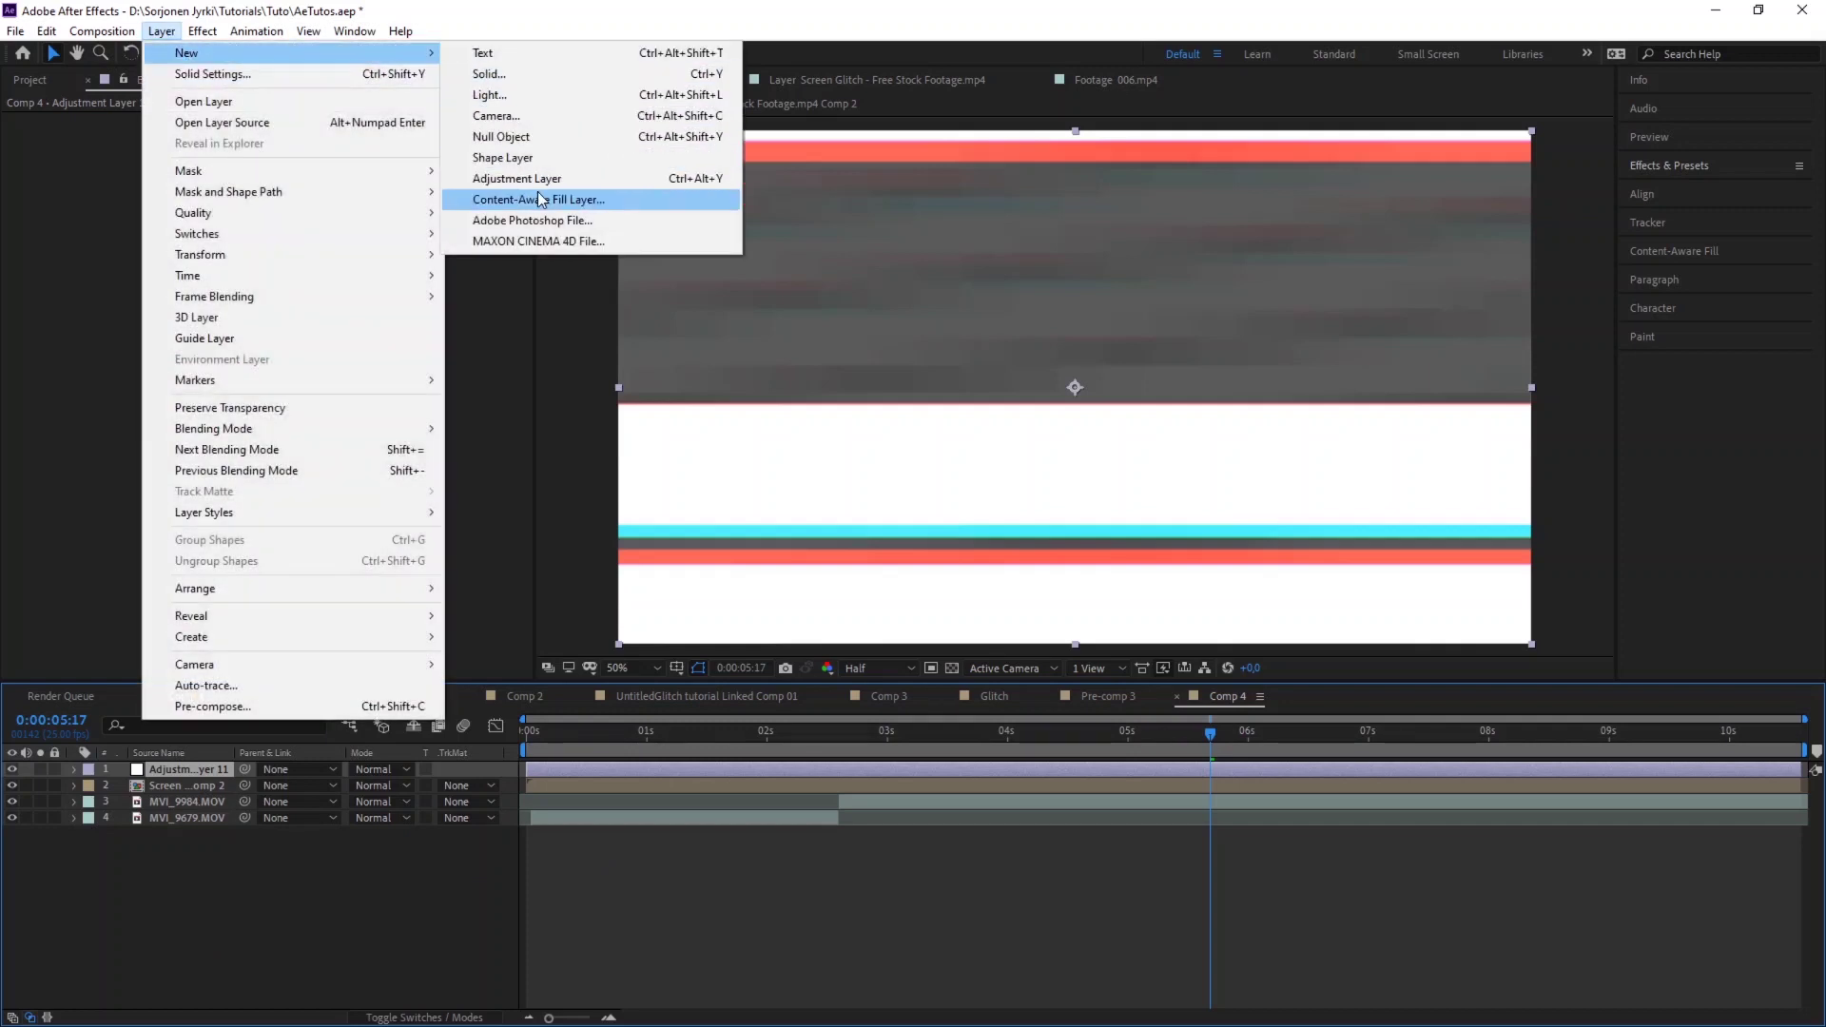
click(407, 968)
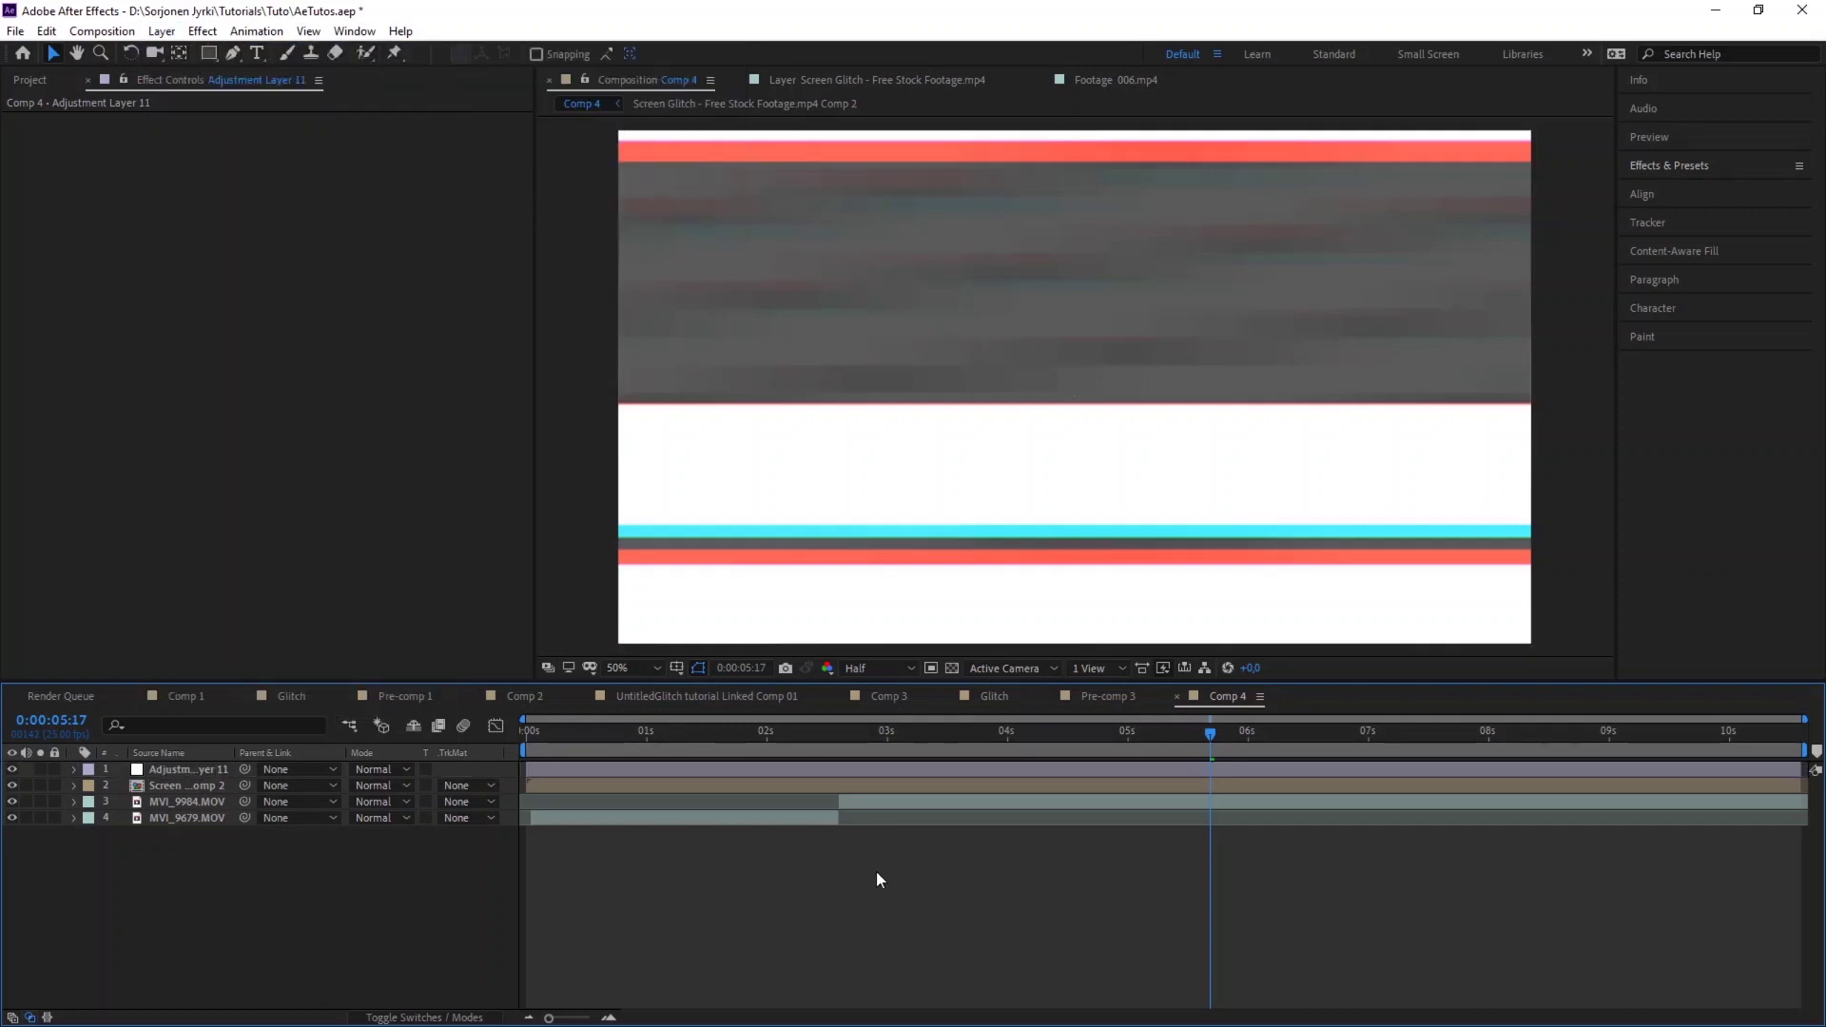
click(180, 767)
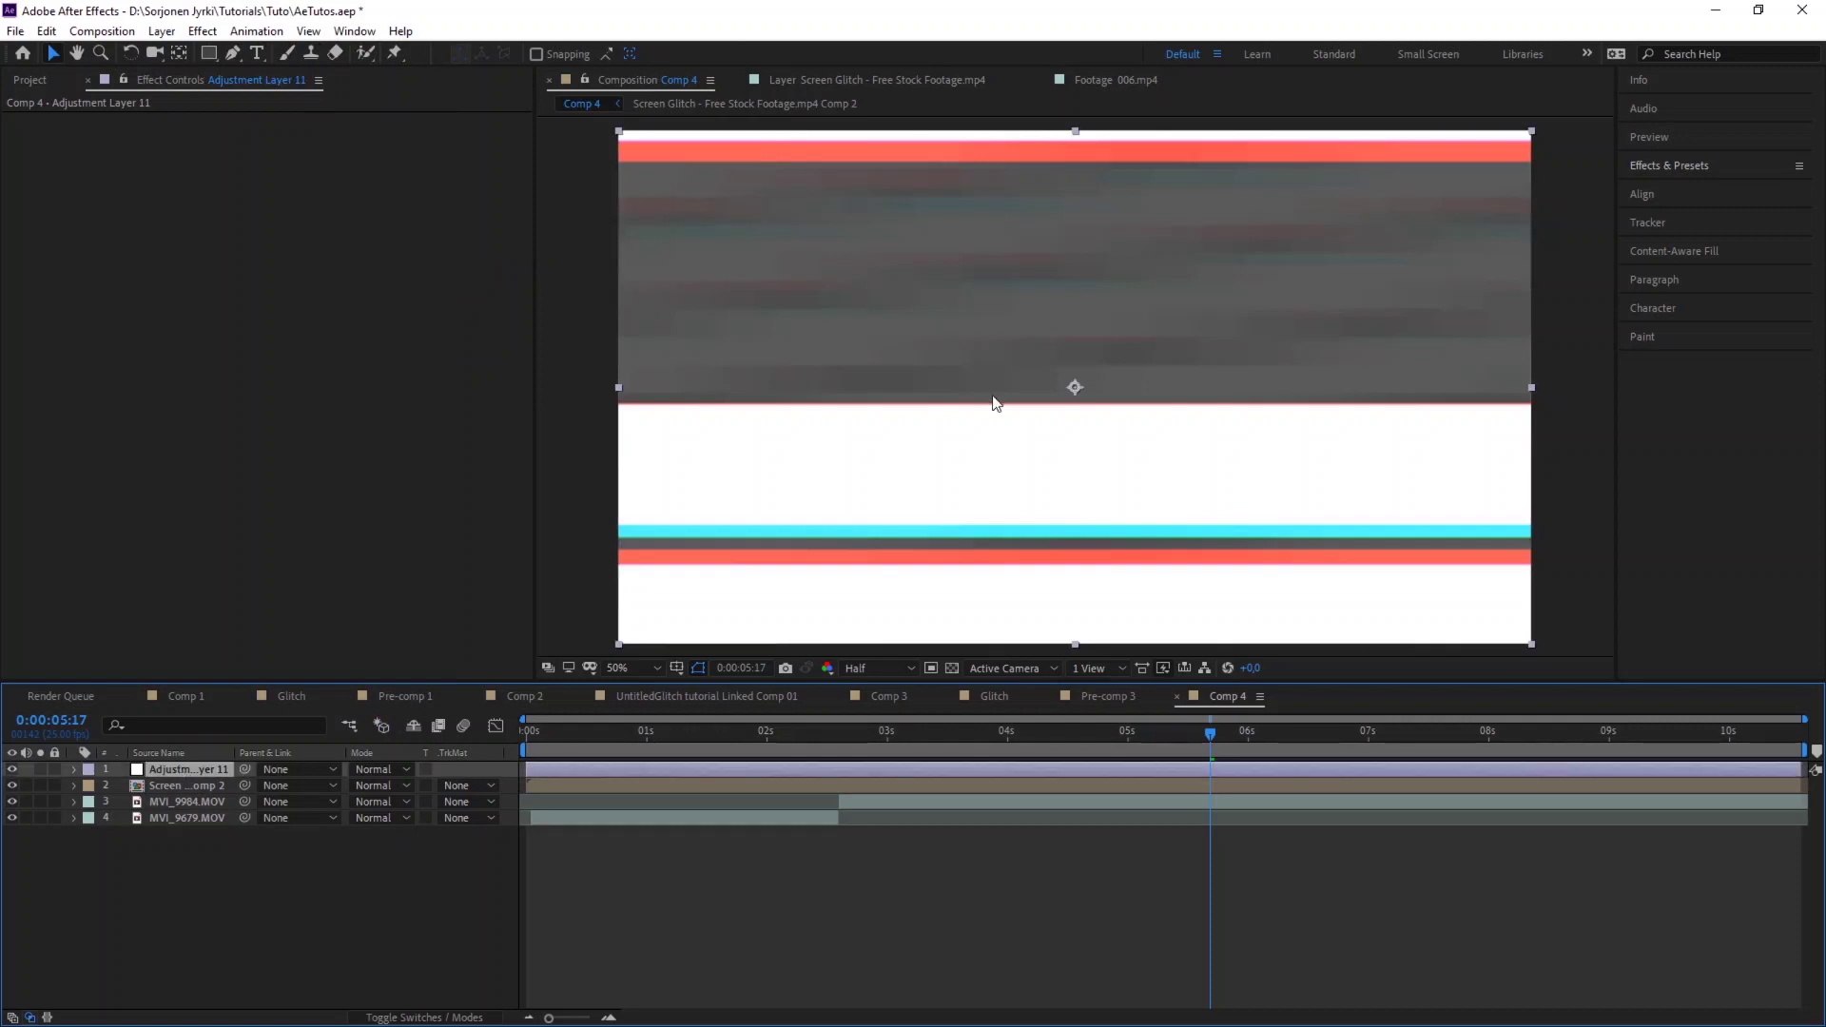
- Apply Displacement Map to Adjustment Layer 11, using the Screen Glitch Comp 2 as its map layer
click(1696, 165)
click(1682, 187)
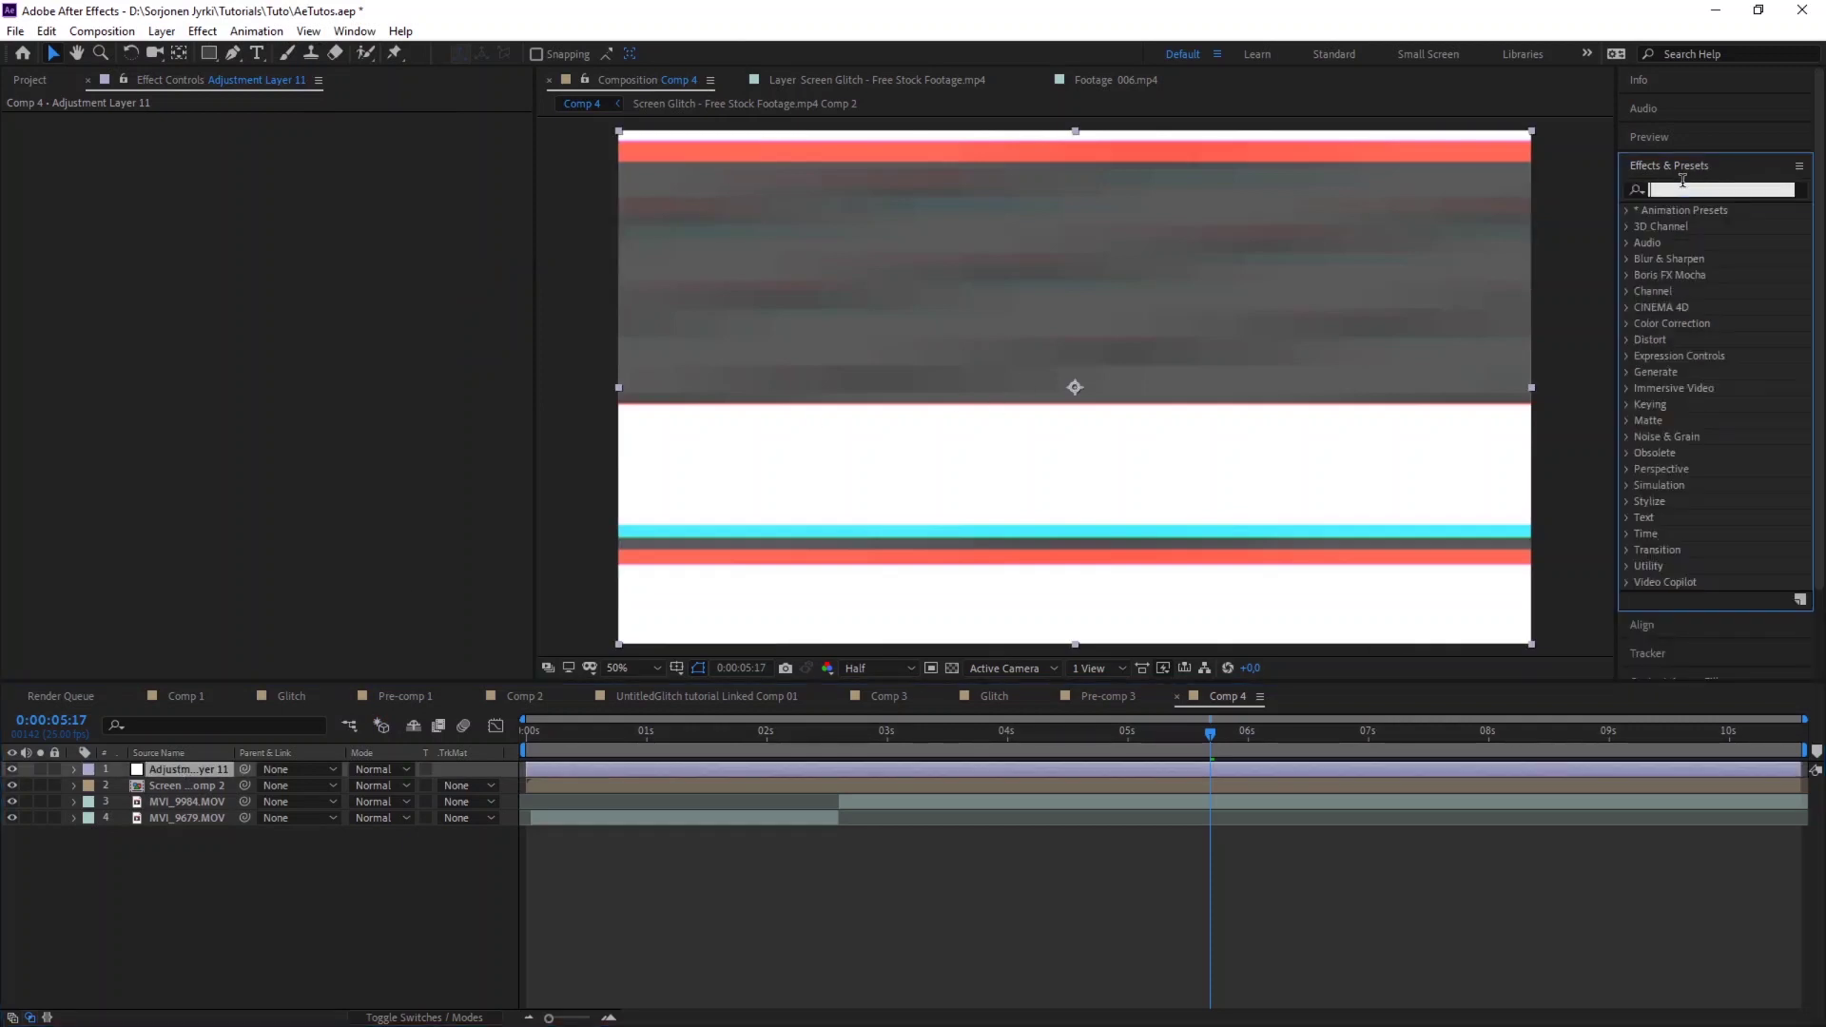
text(displ)
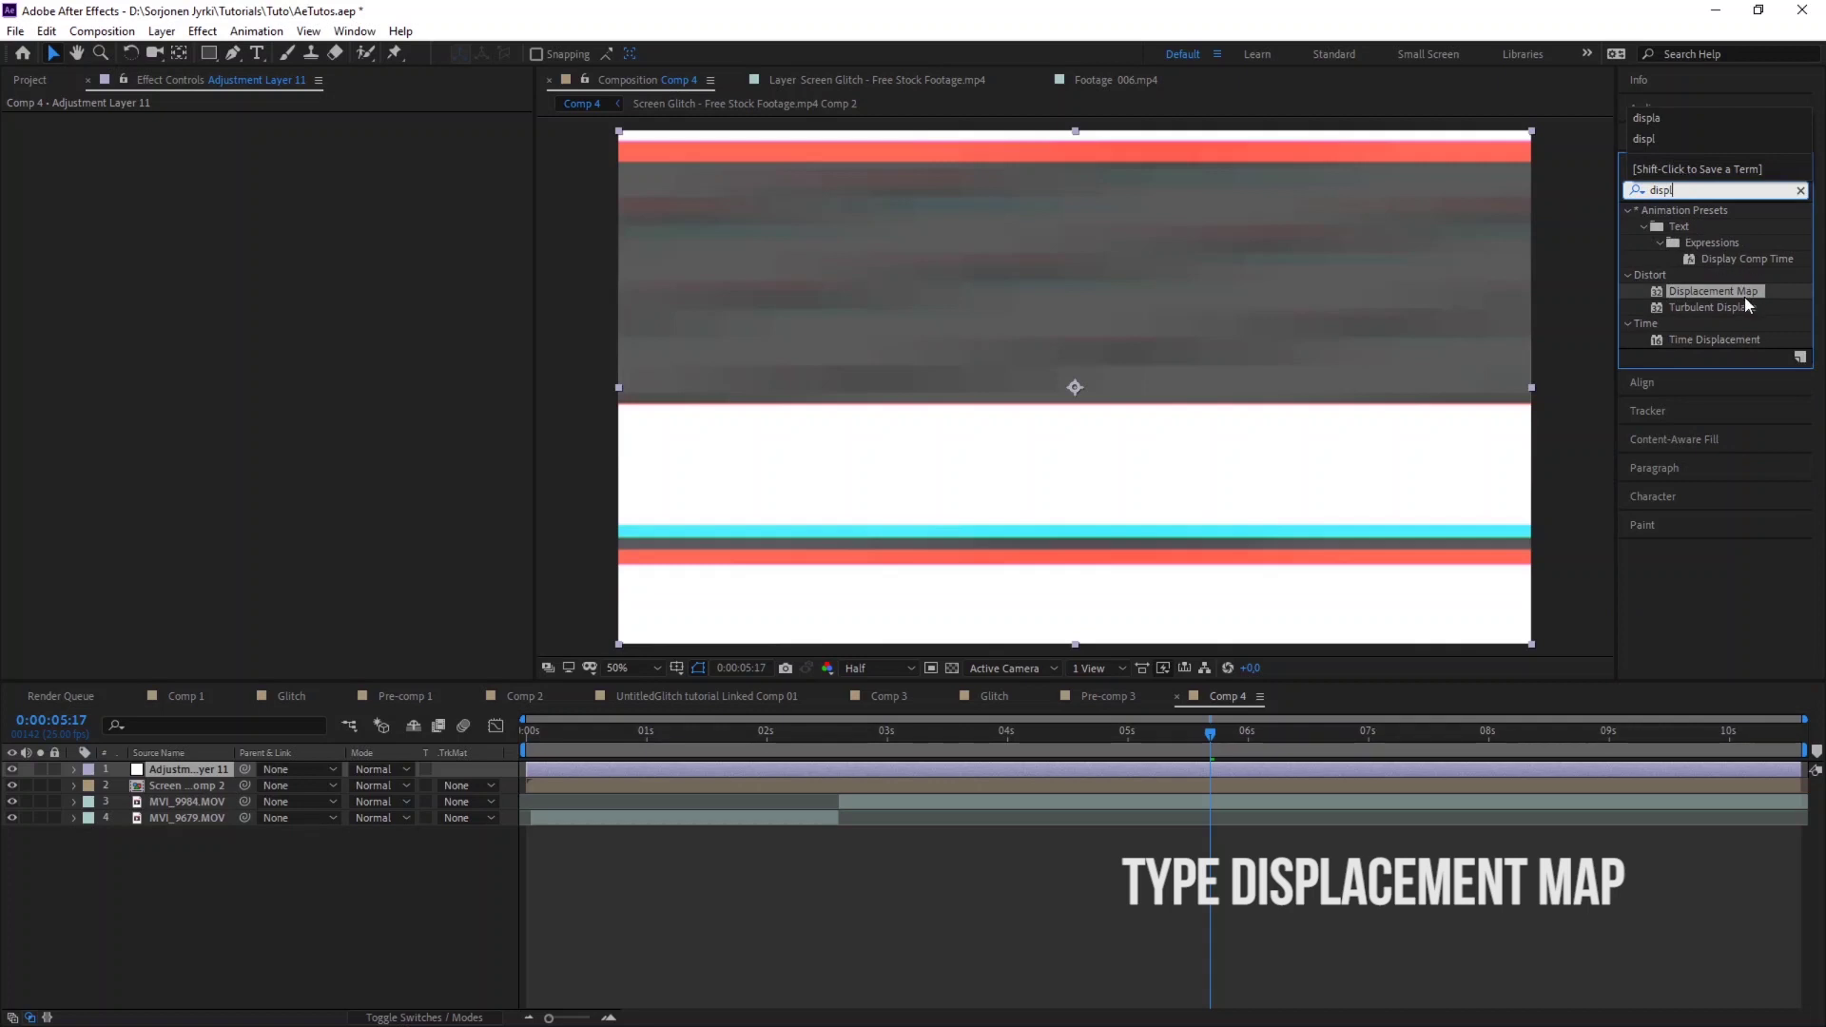
drag(1744, 297, 202, 773)
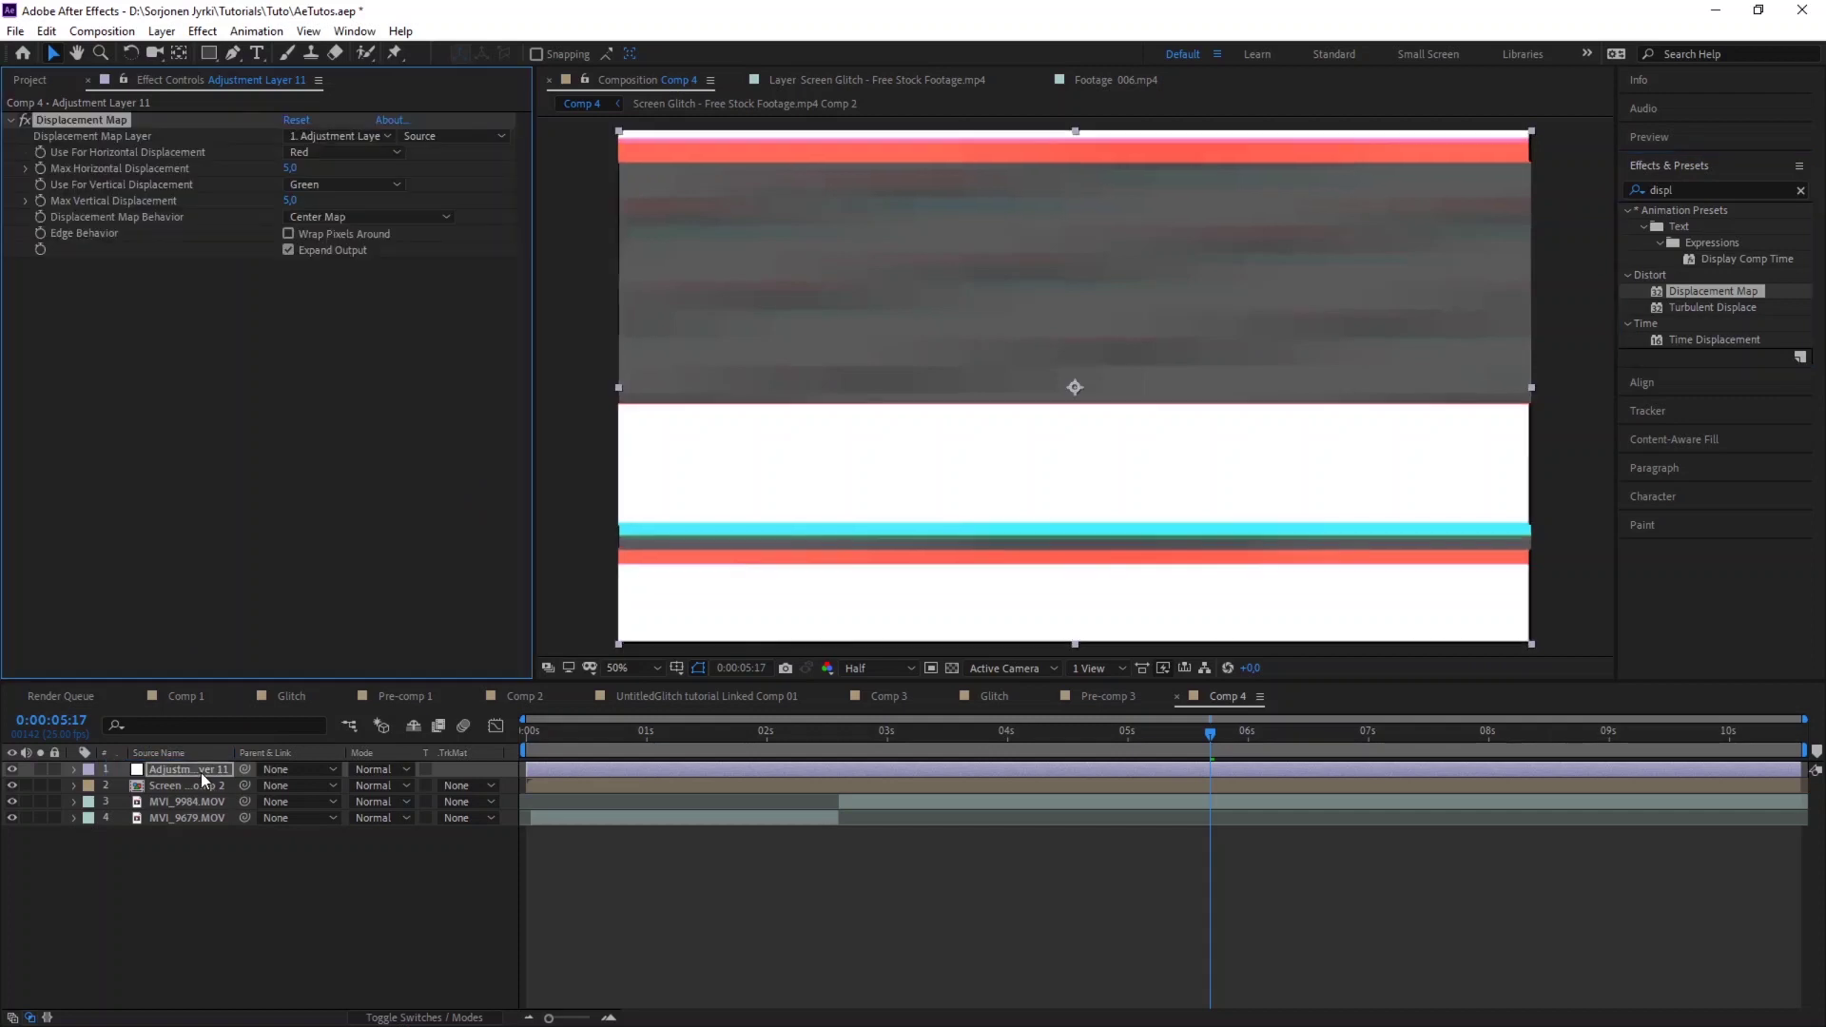
key(space)
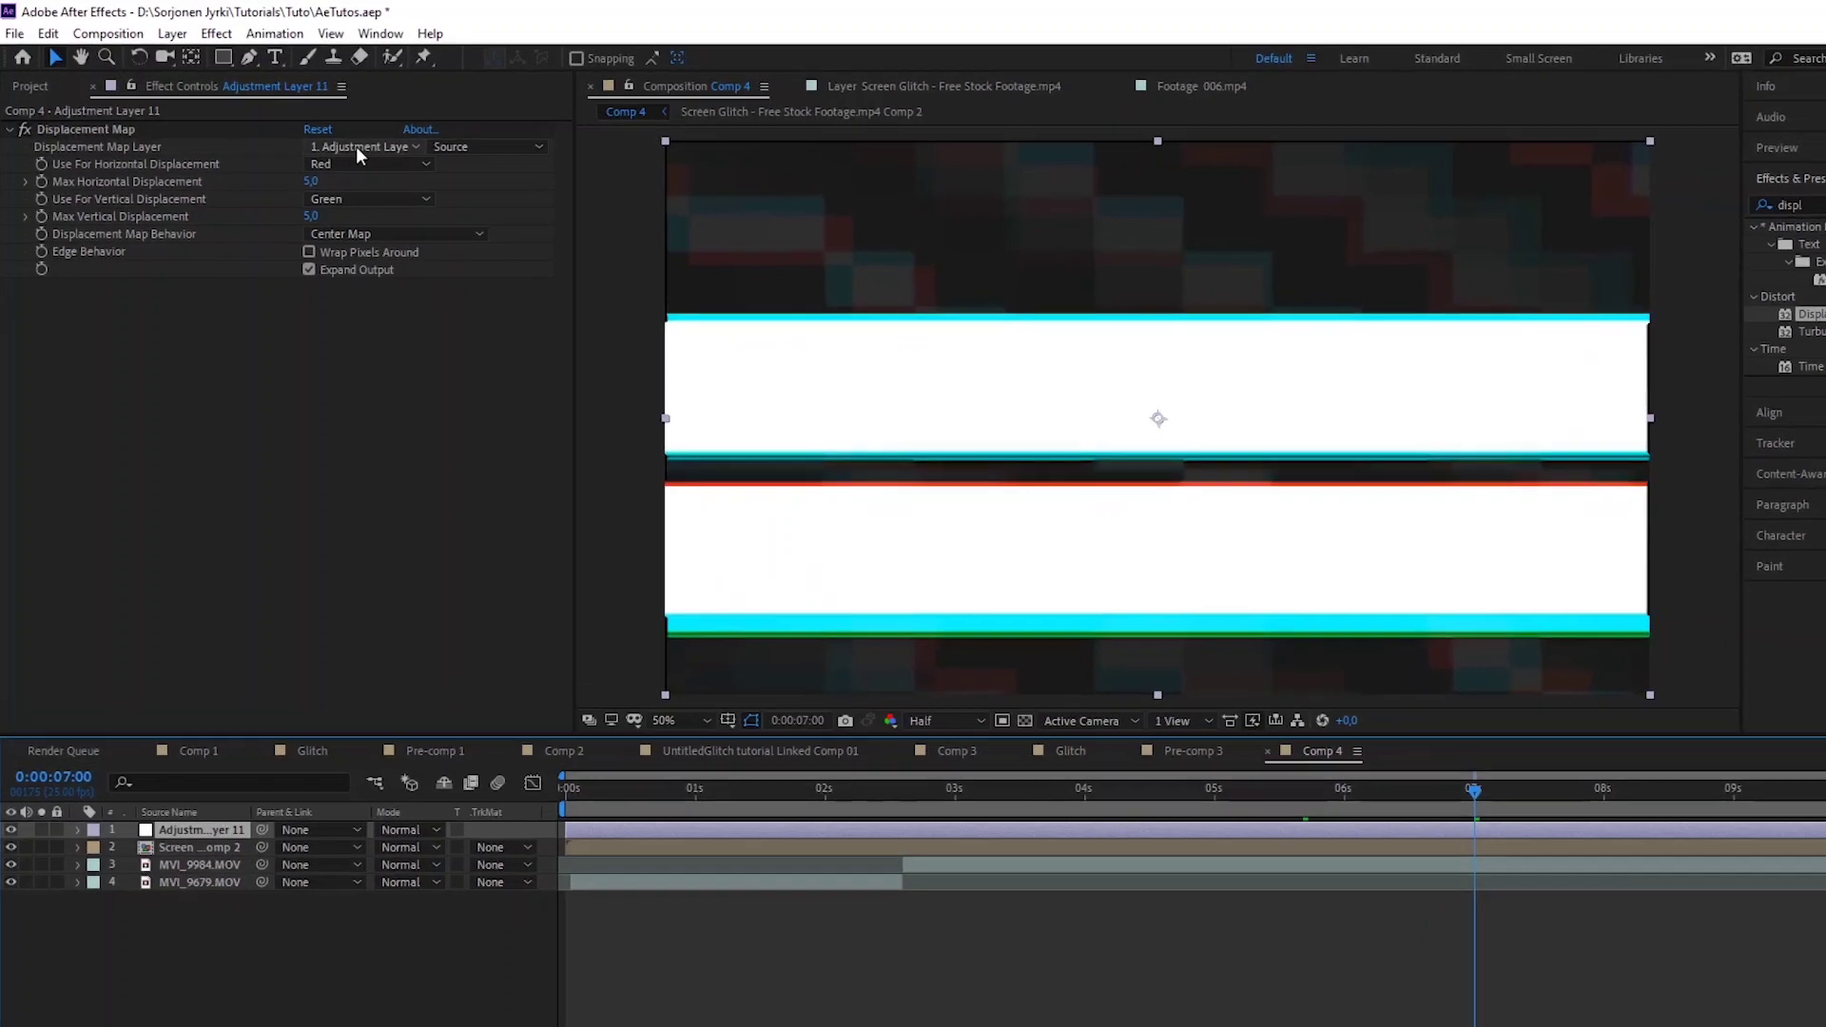
click(333, 135)
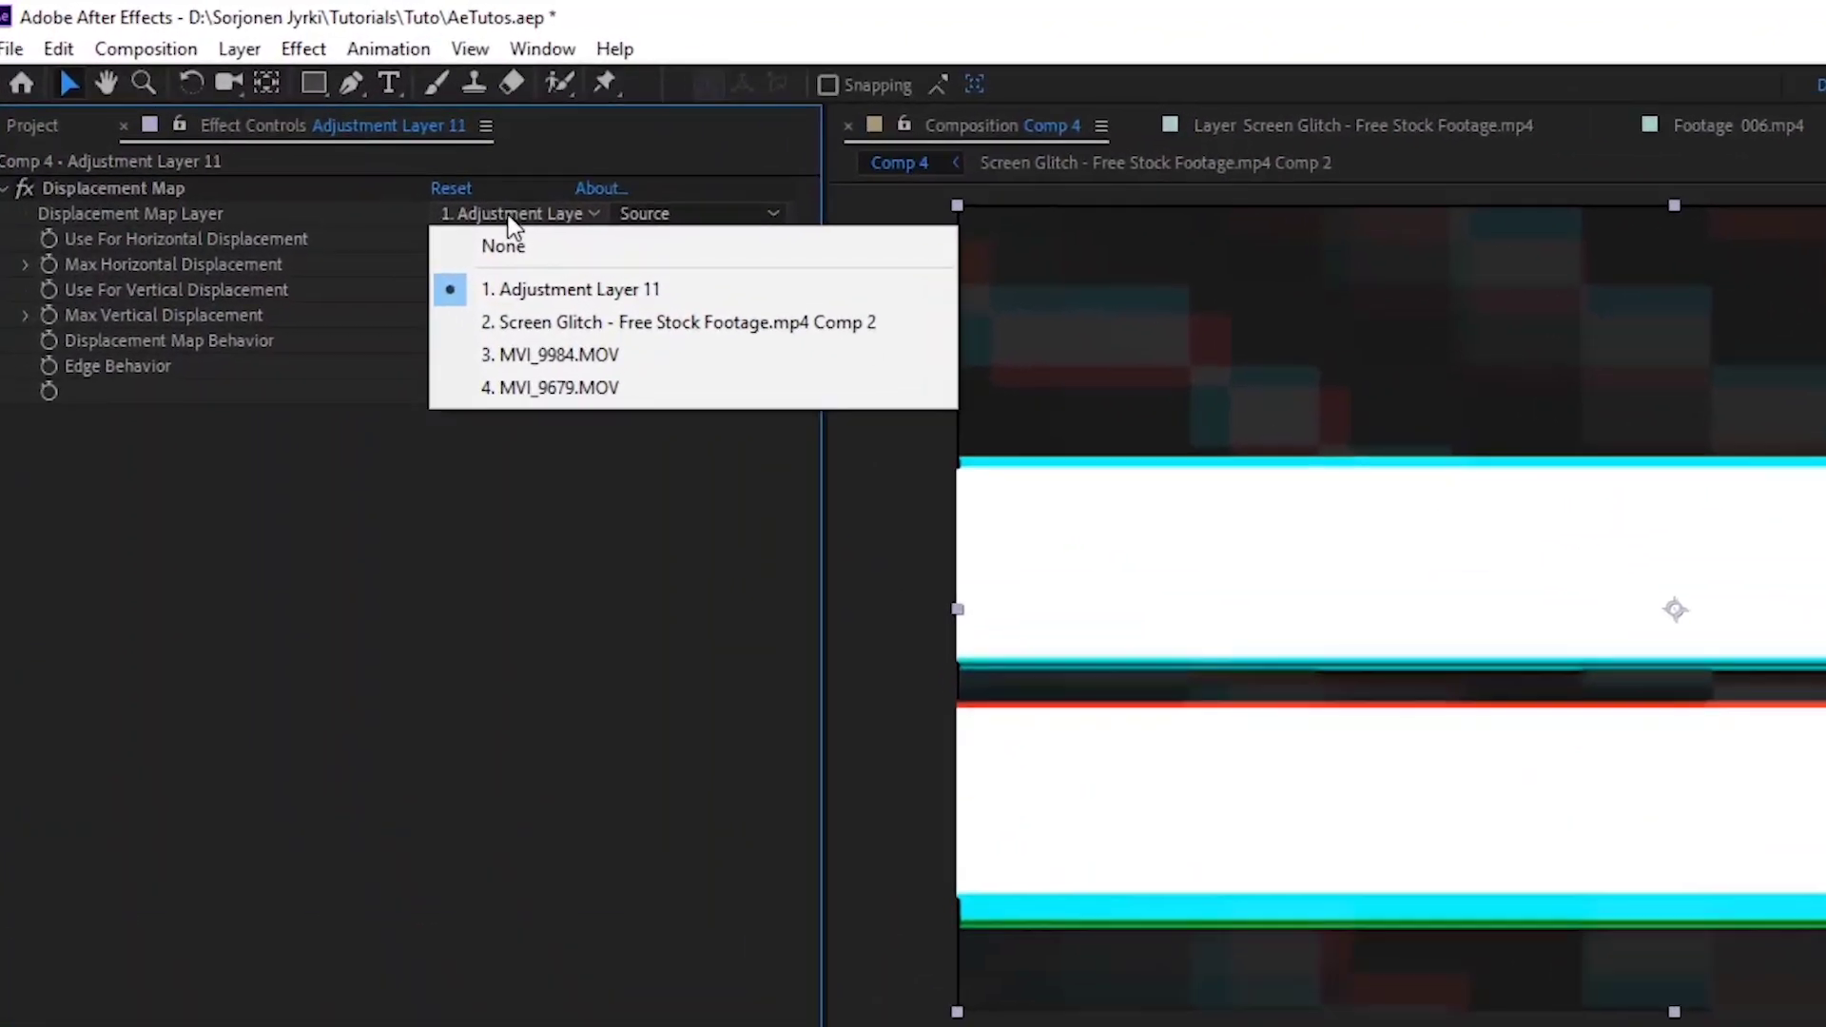
click(598, 335)
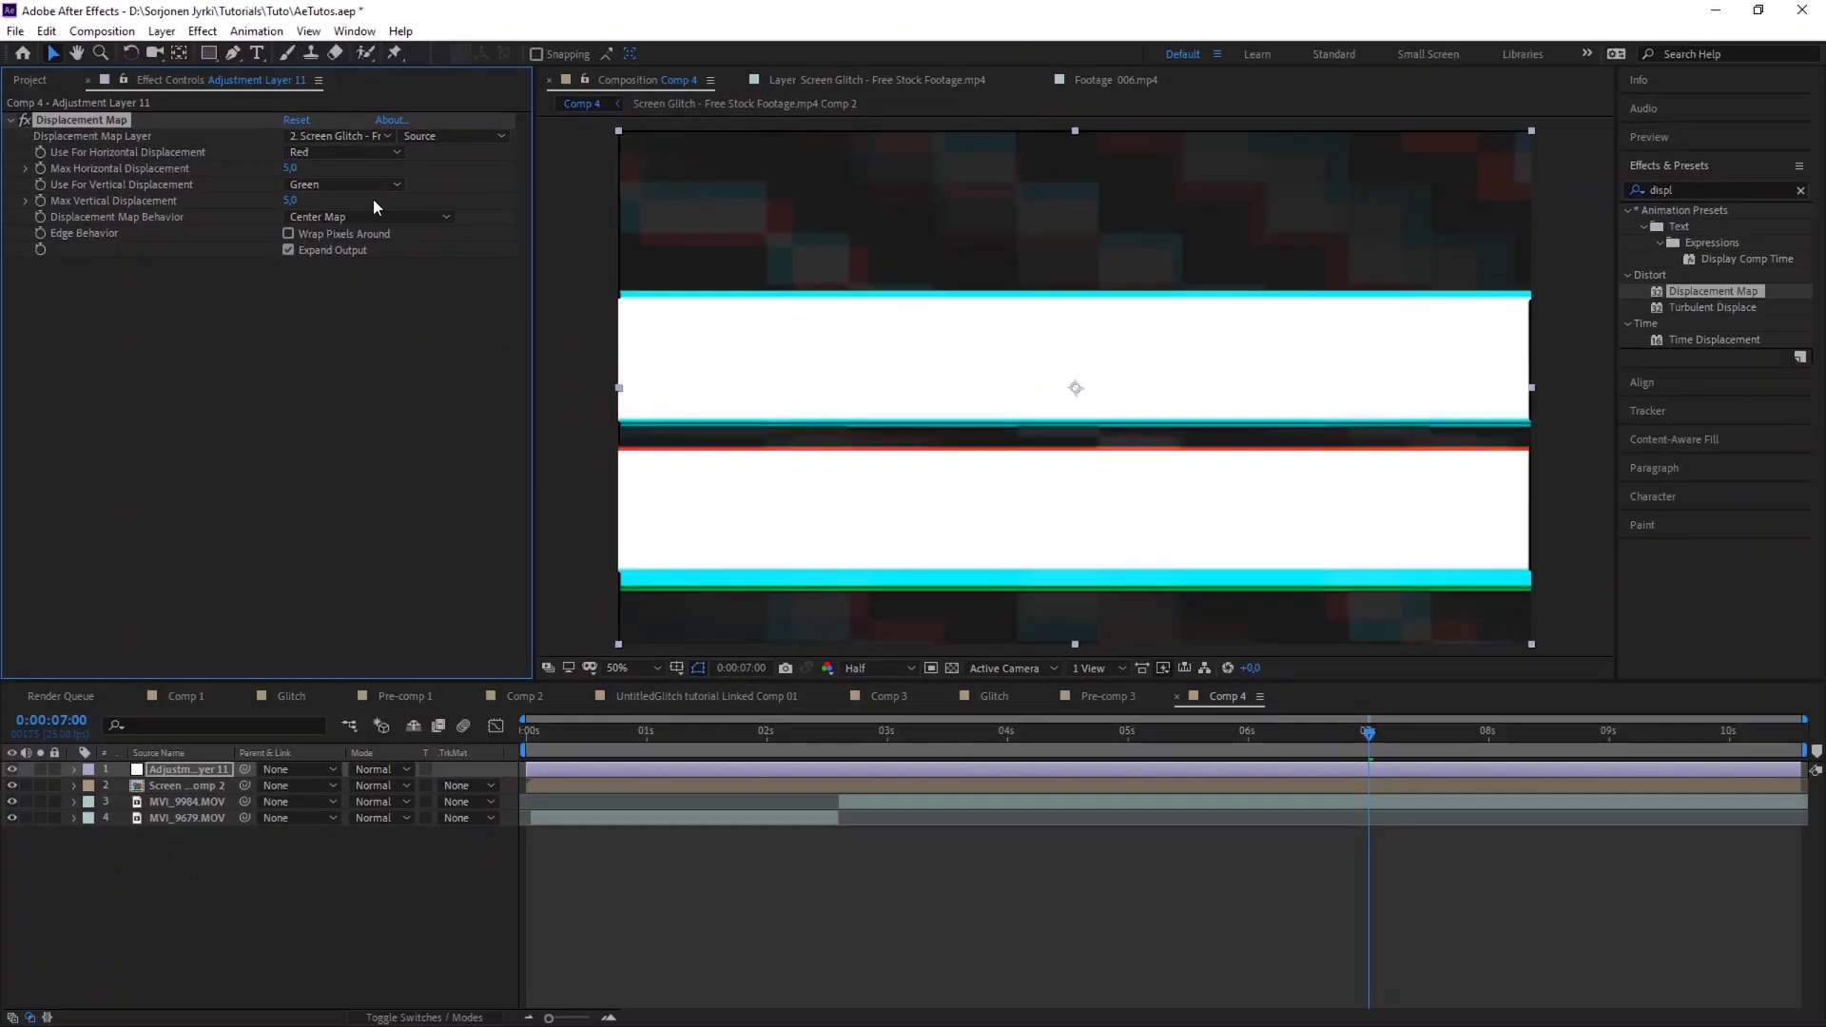
click(11, 785)
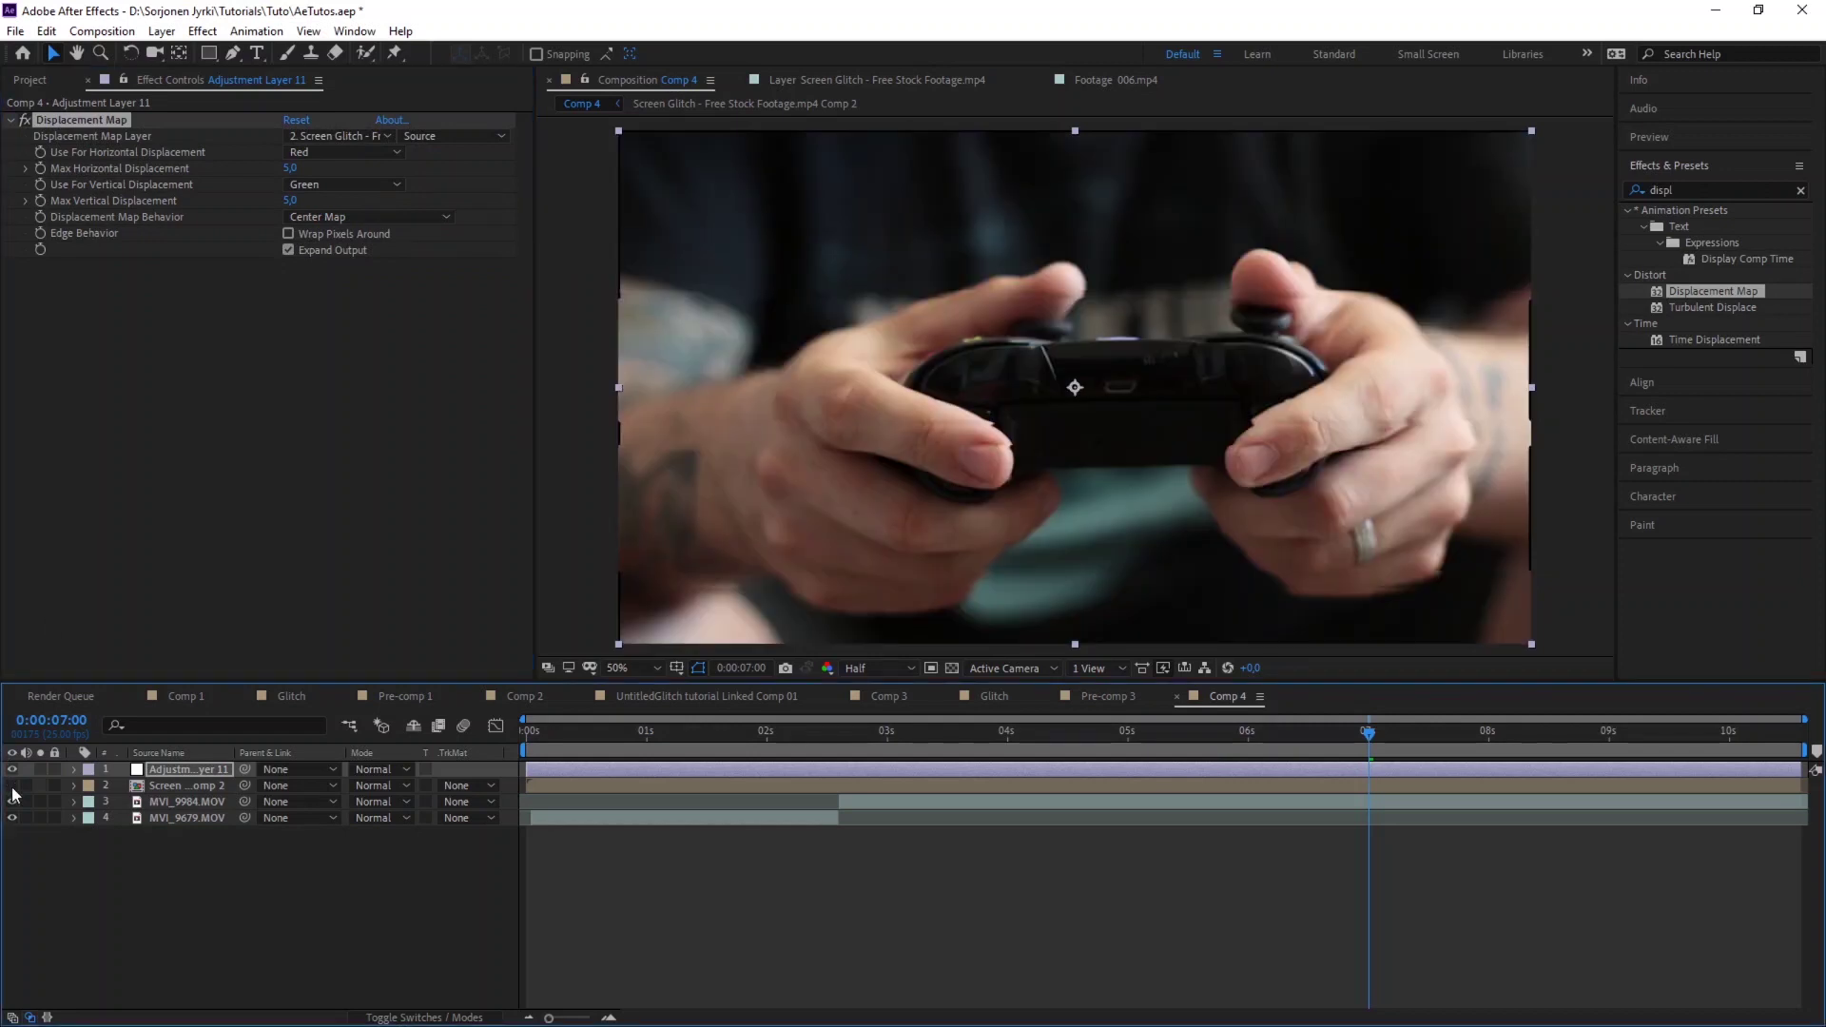
key(space)
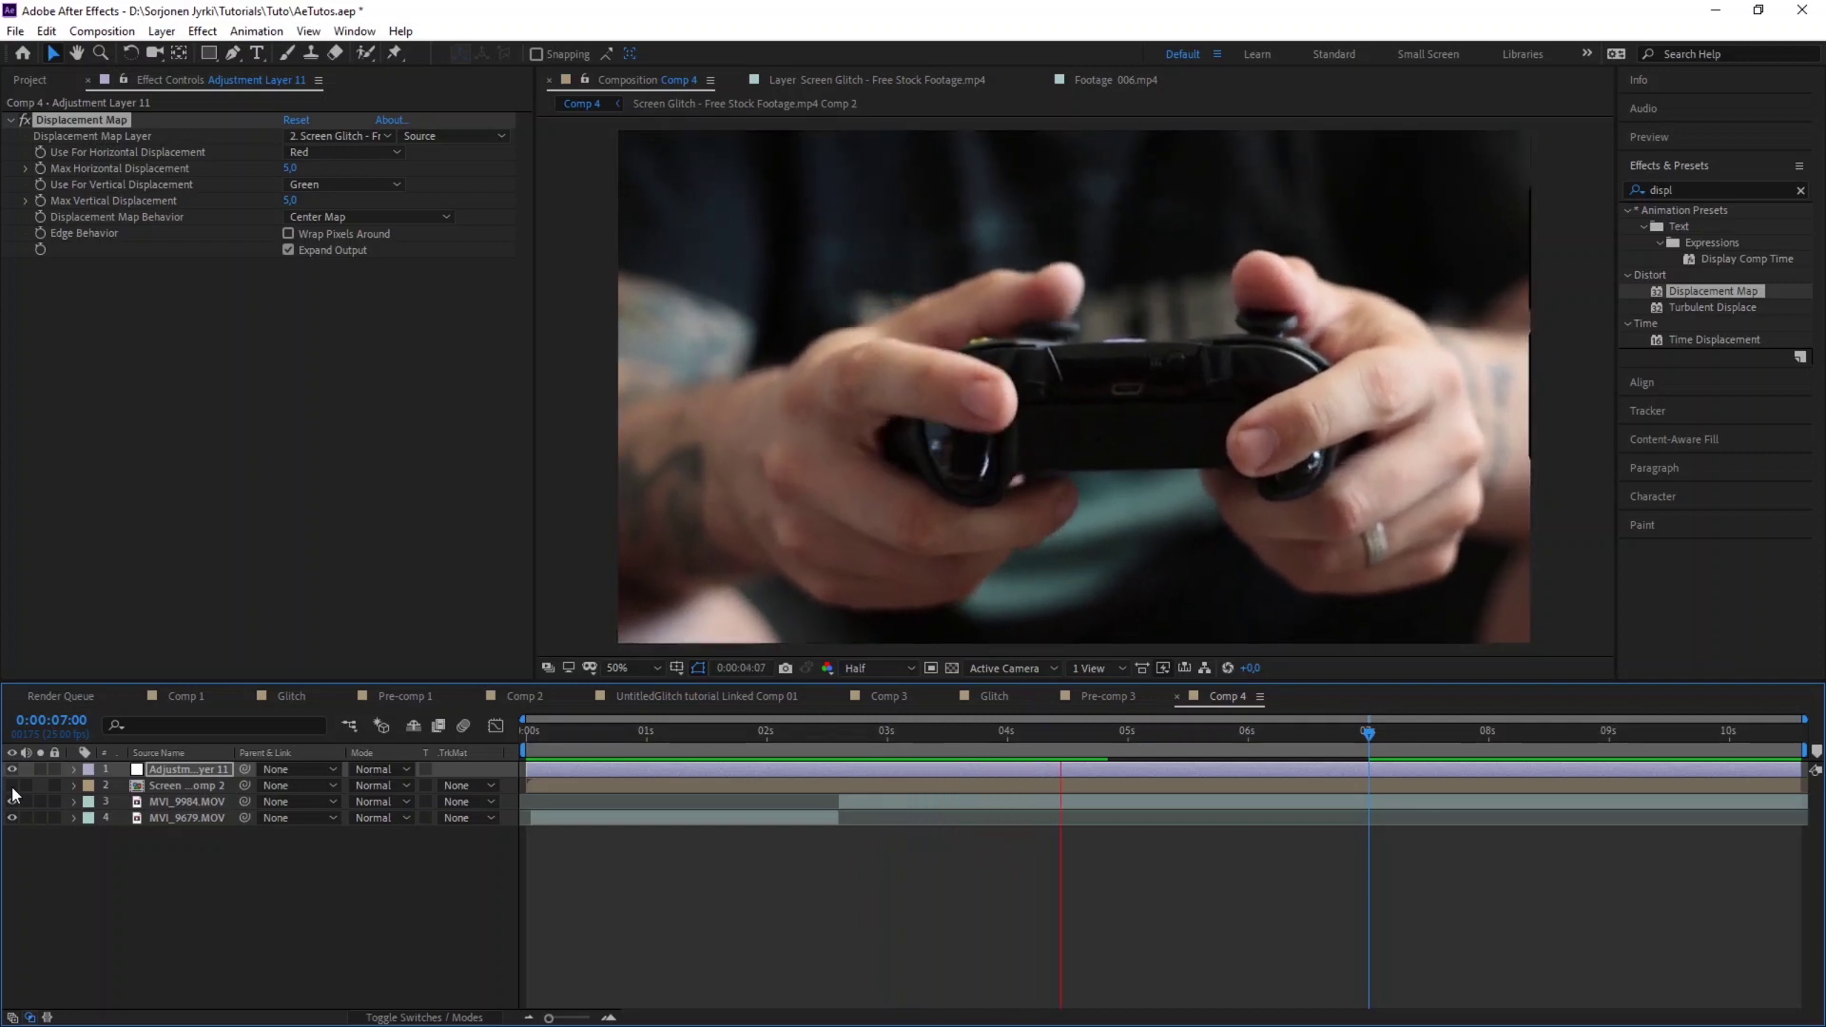
key(space)
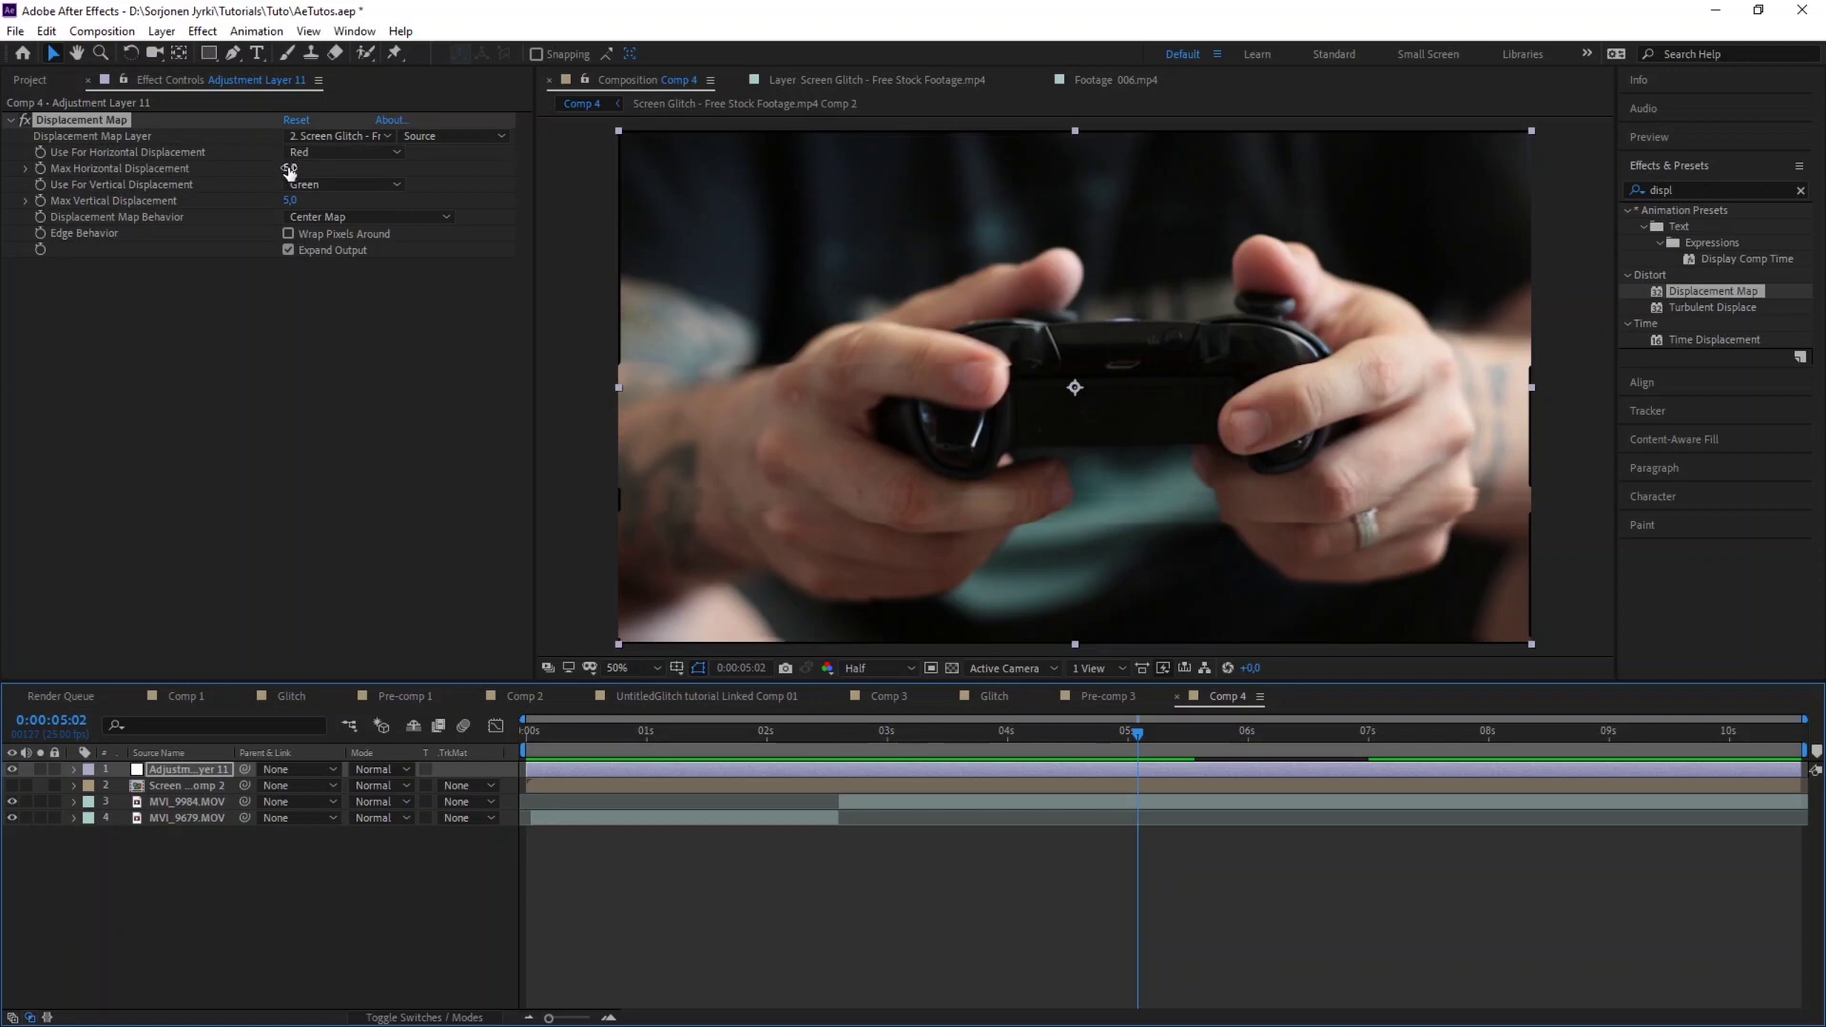
- Set max horizontal displacement to 14 and vertical to -36, then preview the glitch slices
drag(292, 167, 297, 168)
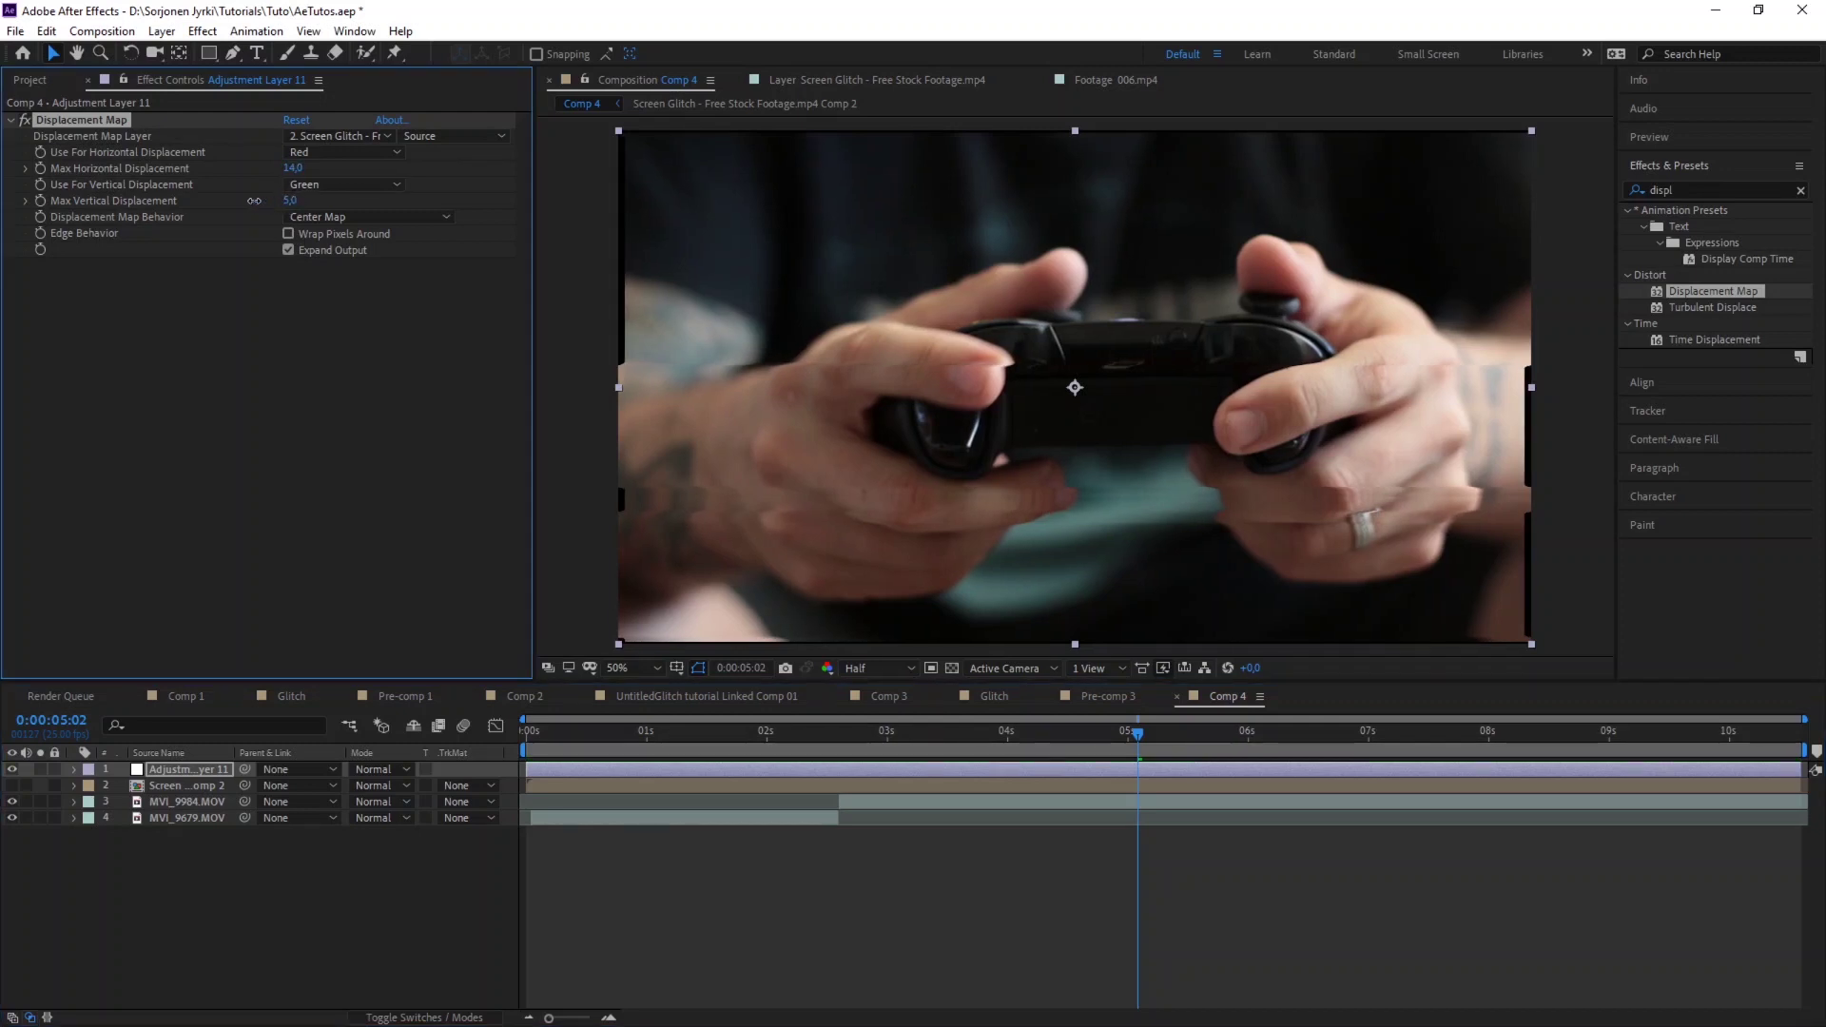
drag(254, 200, 250, 201)
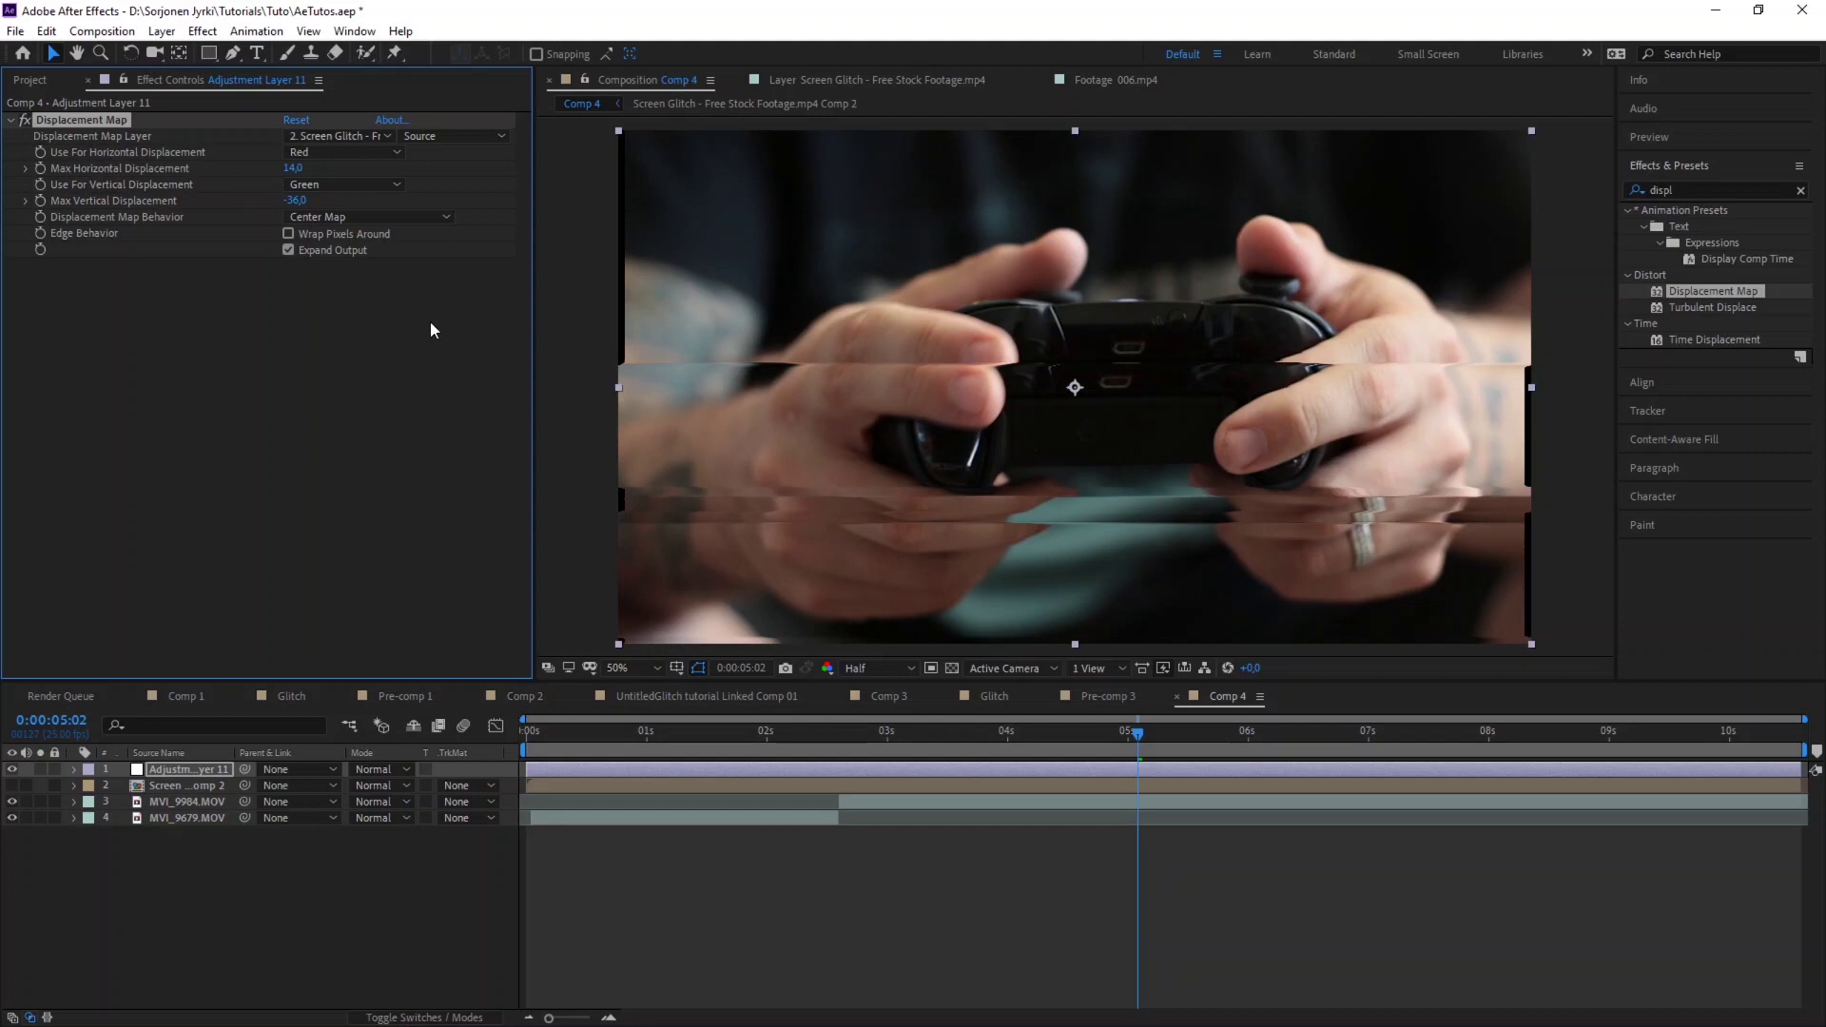
key(space)
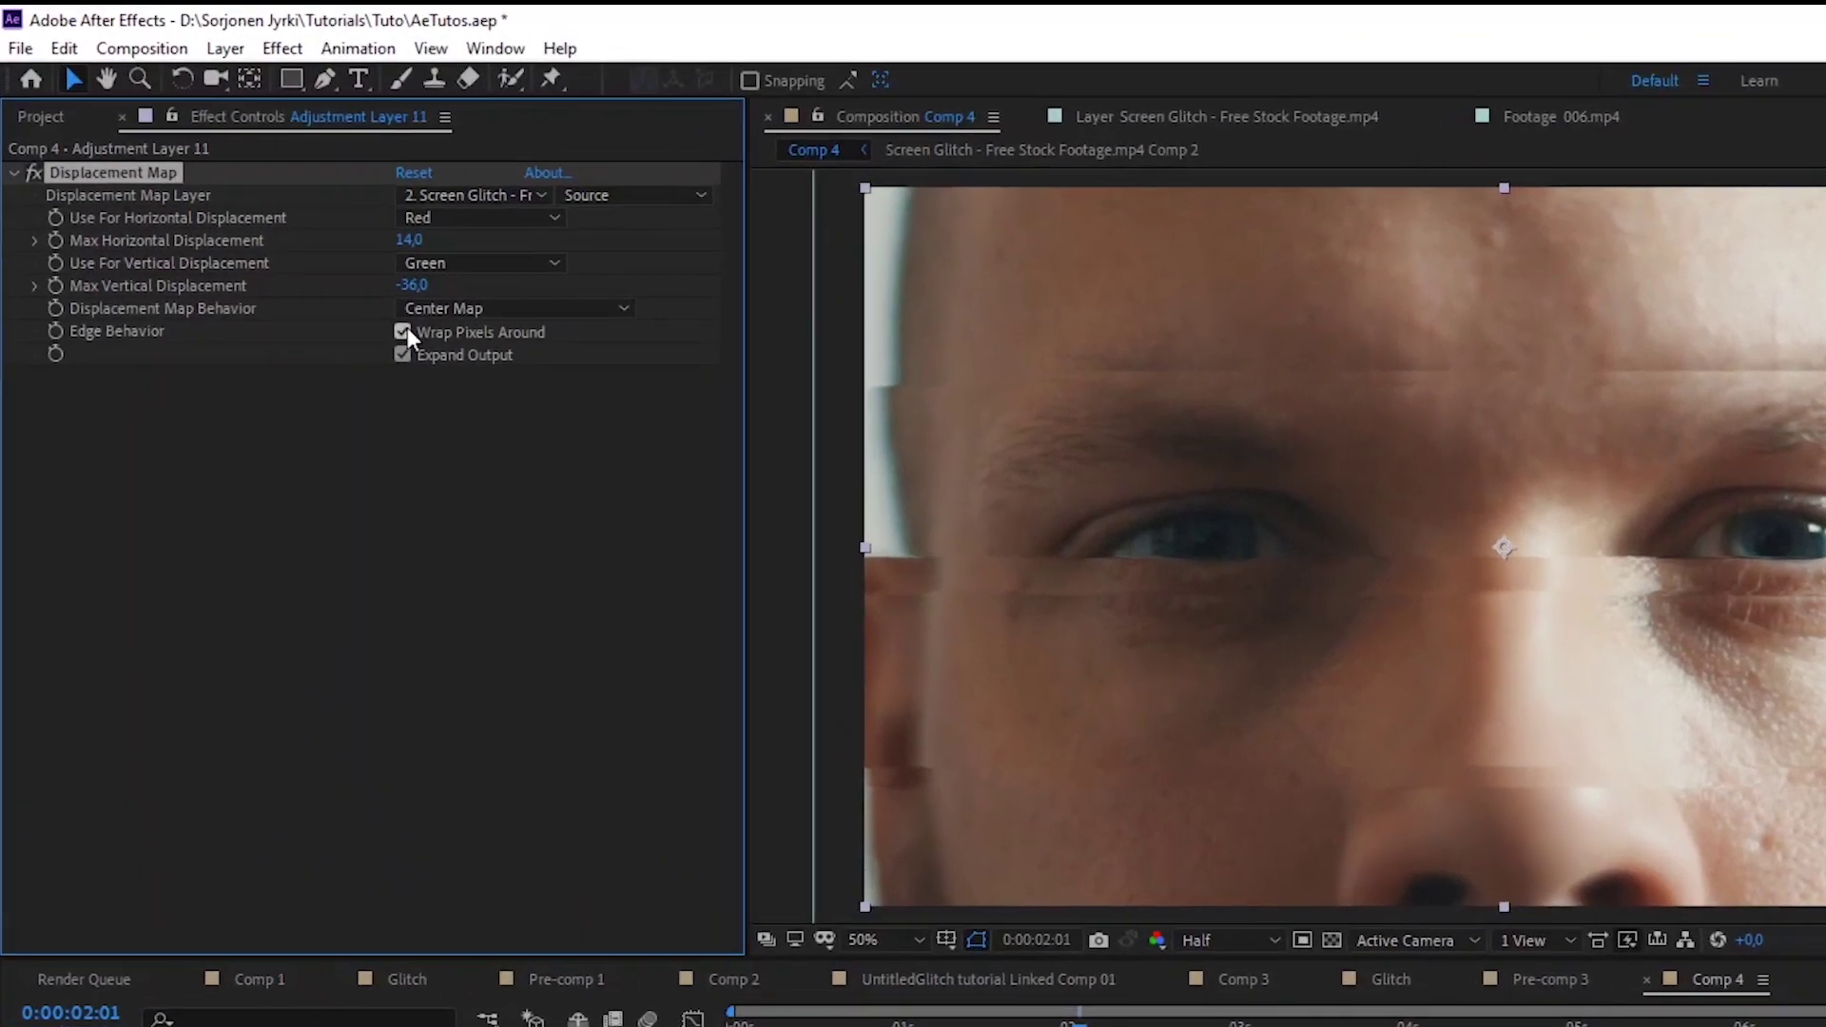
- Enable Wrap Pixels Around, preview it, and move the adjustment layer's start to about 1.3 s
click(298, 238)
key(space)
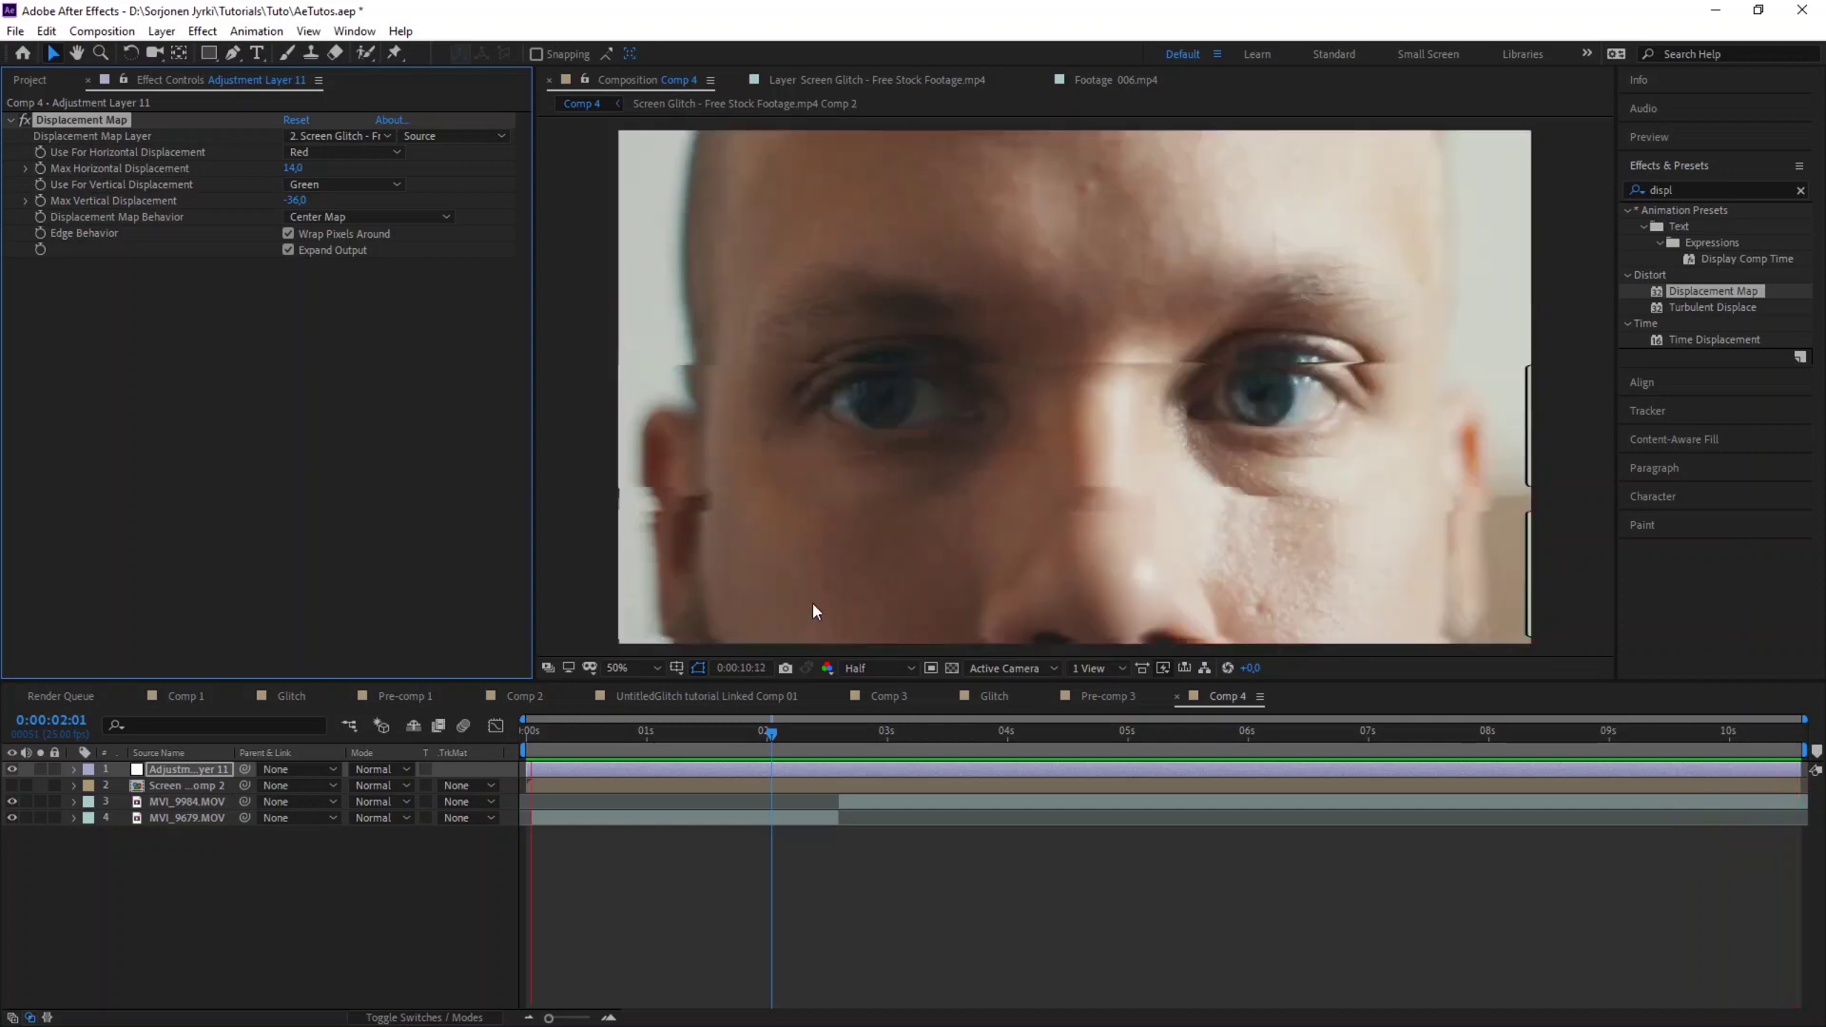
key(space)
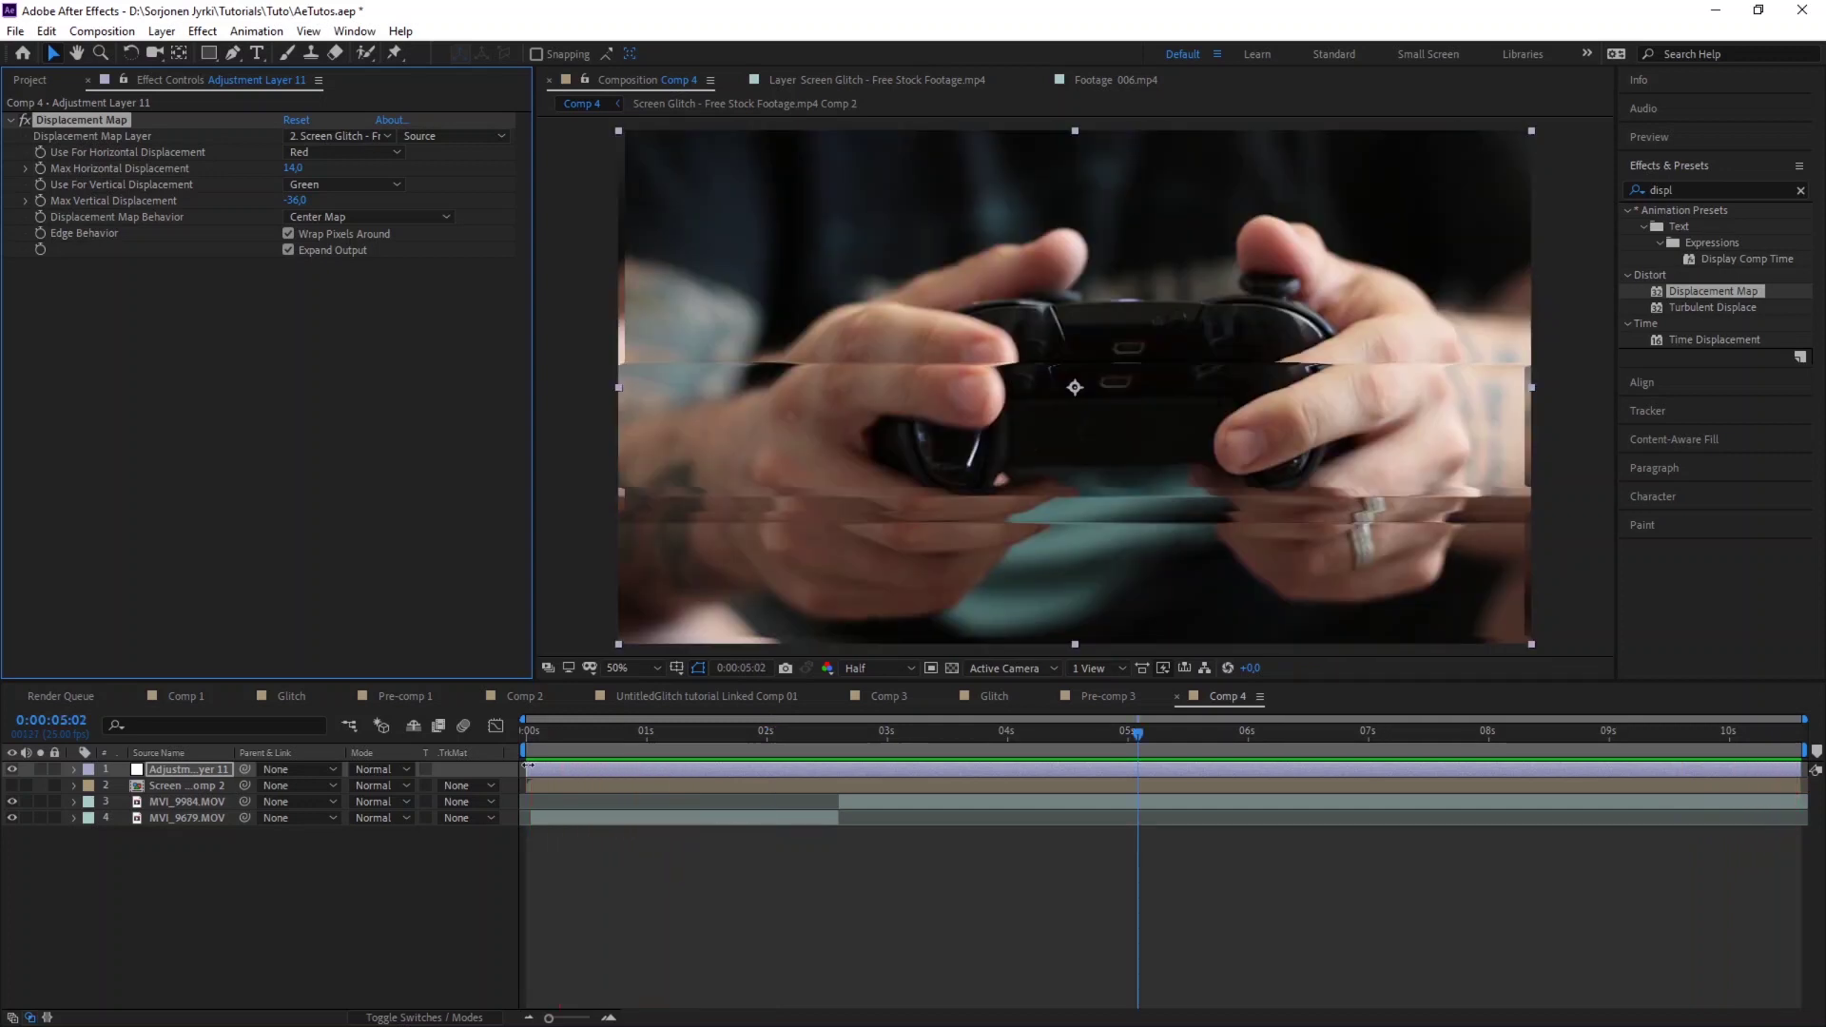
drag(530, 771, 684, 770)
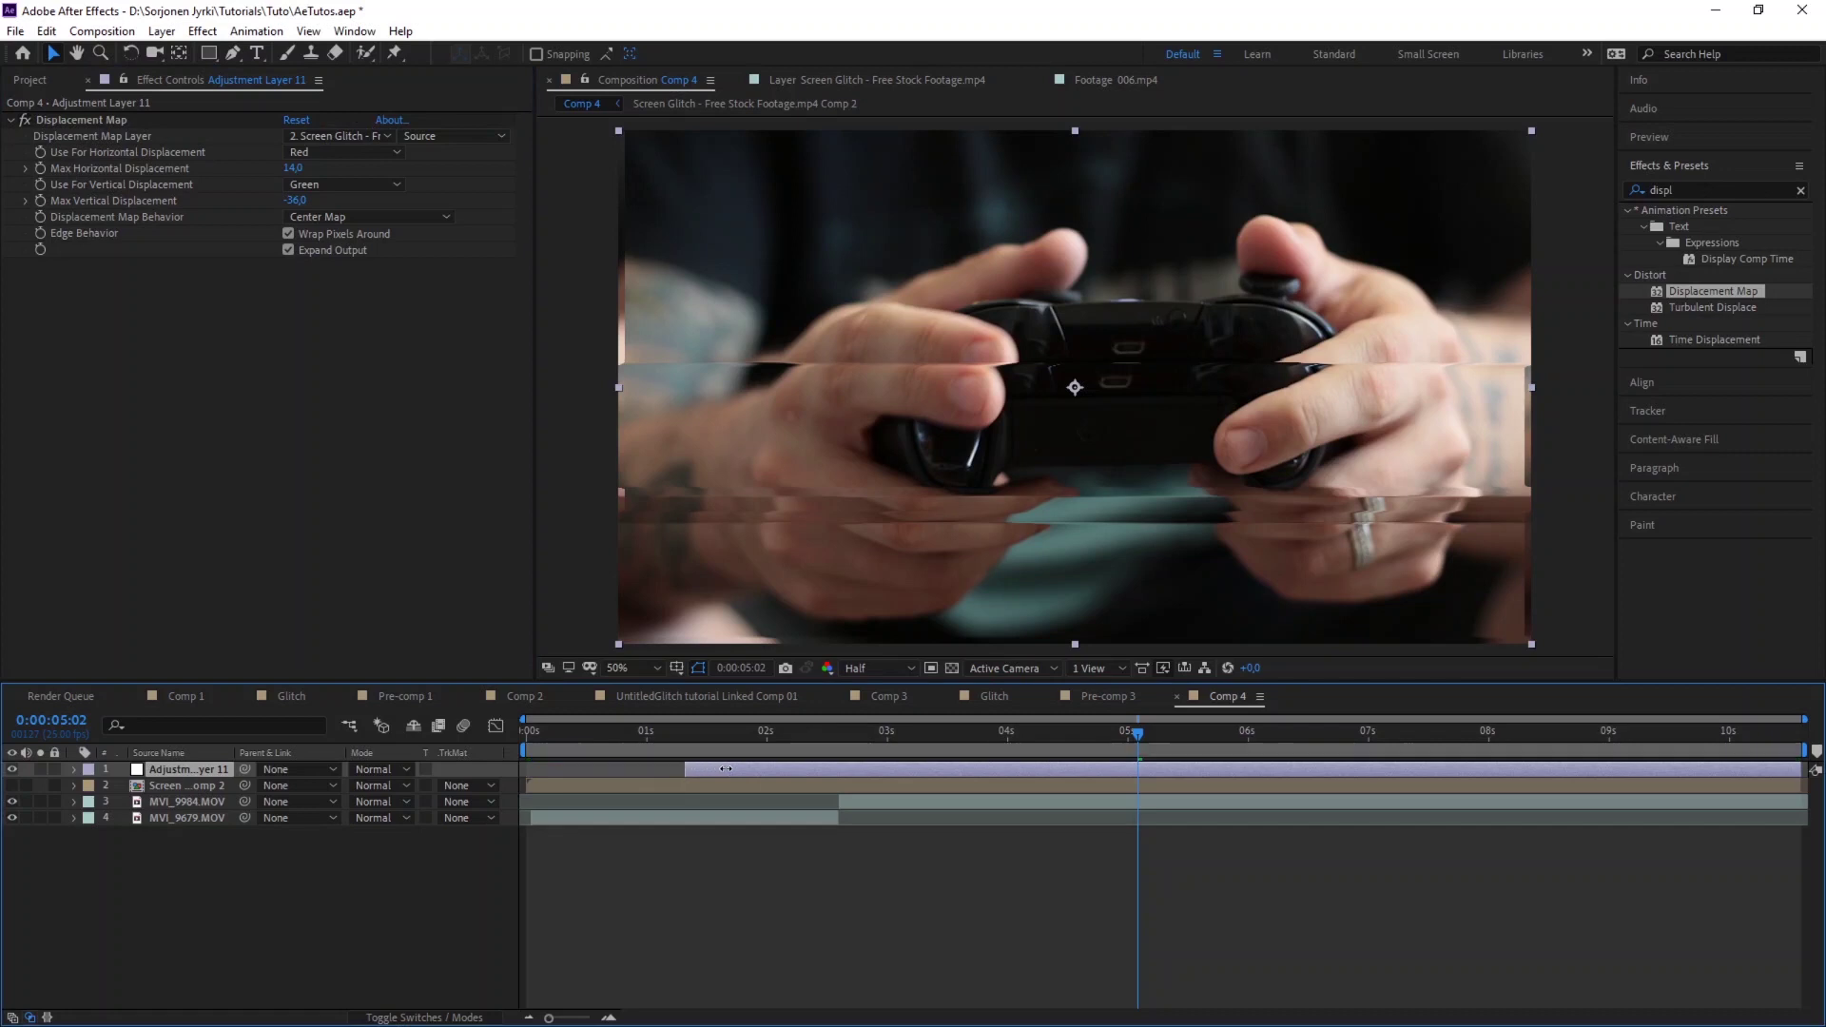
- Trim Adjustment Layer 11 to start near 2 s and end much earlier, then preview
drag(751, 769, 811, 772)
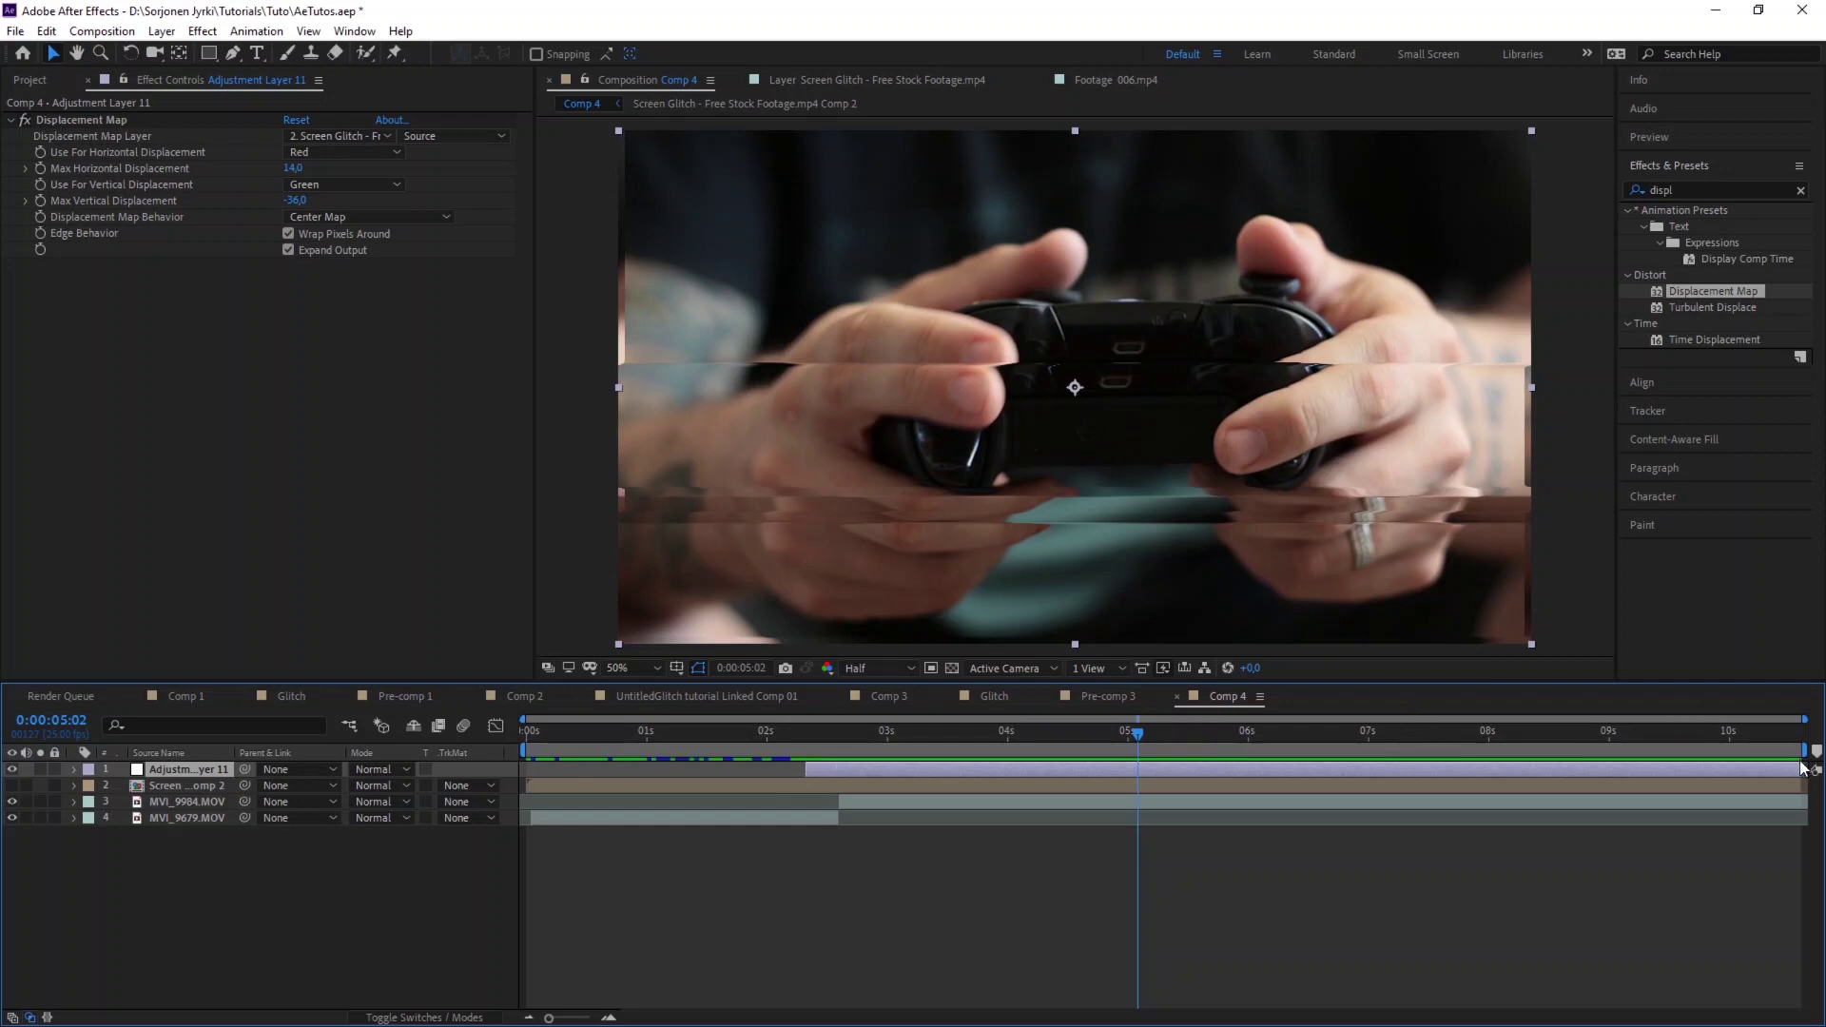
drag(1799, 769, 1037, 757)
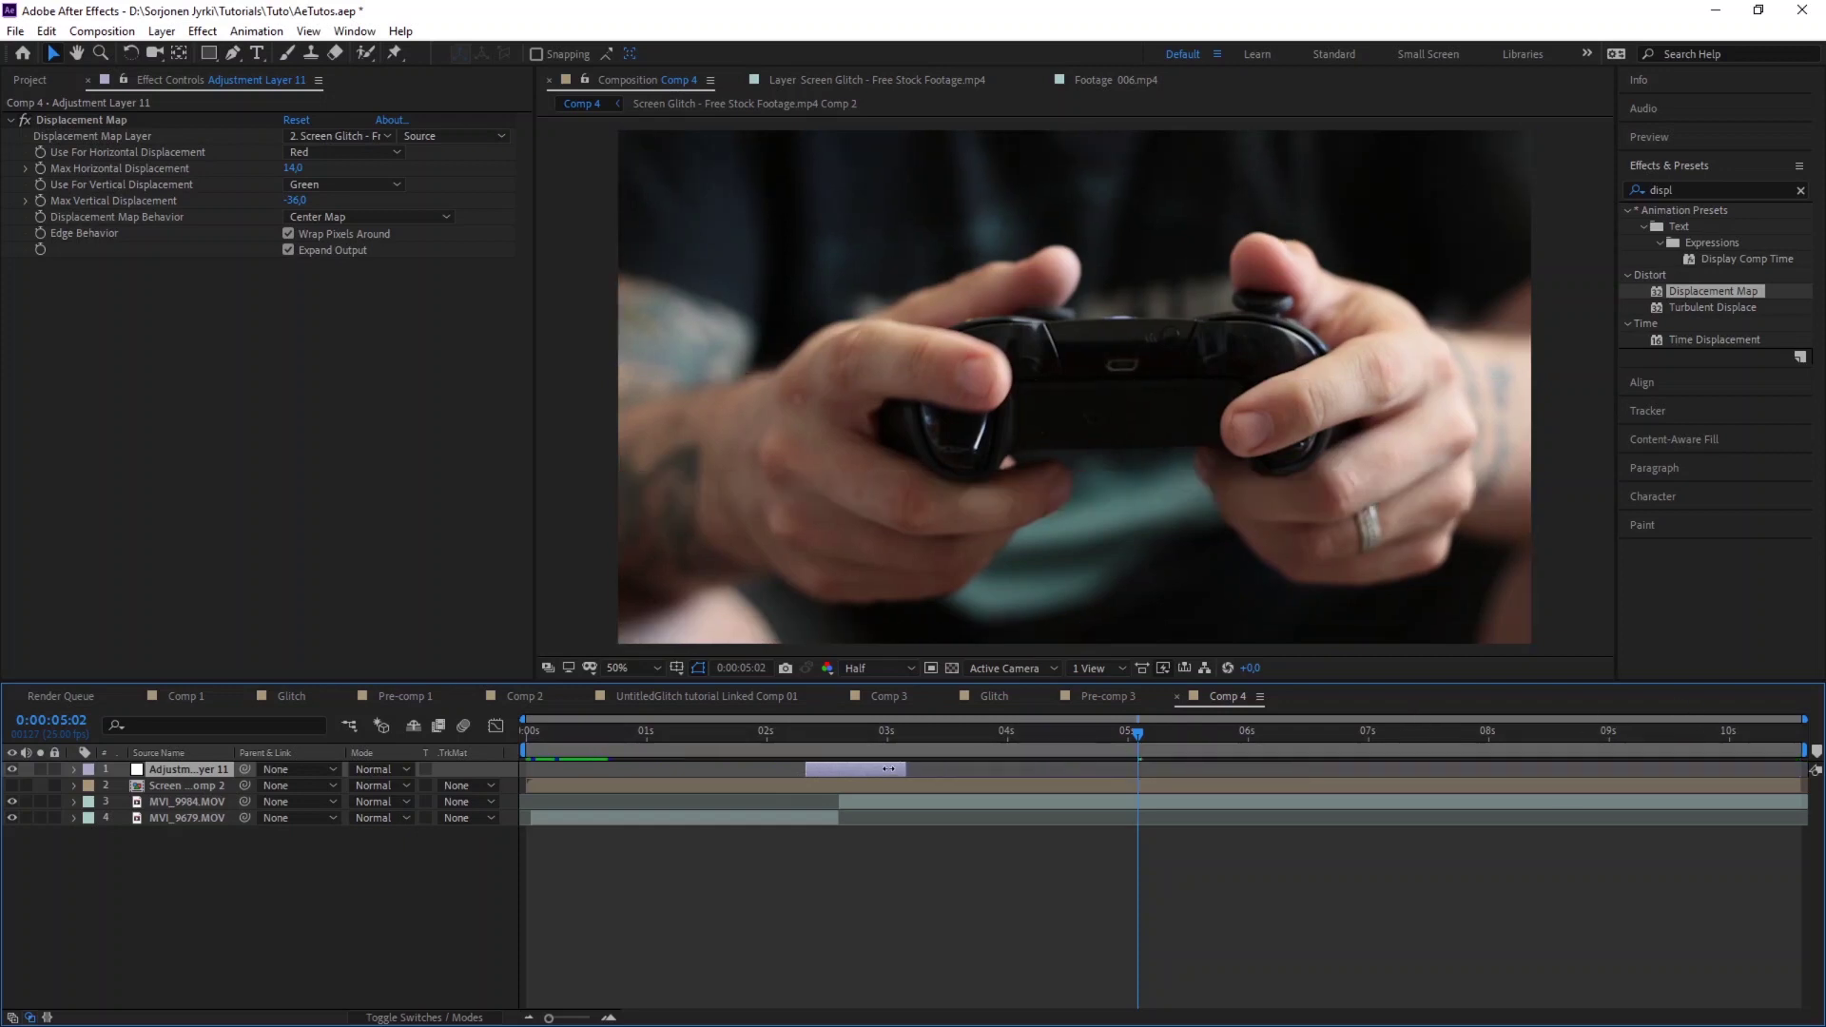
drag(888, 768, 857, 769)
key(Home)
key(space)
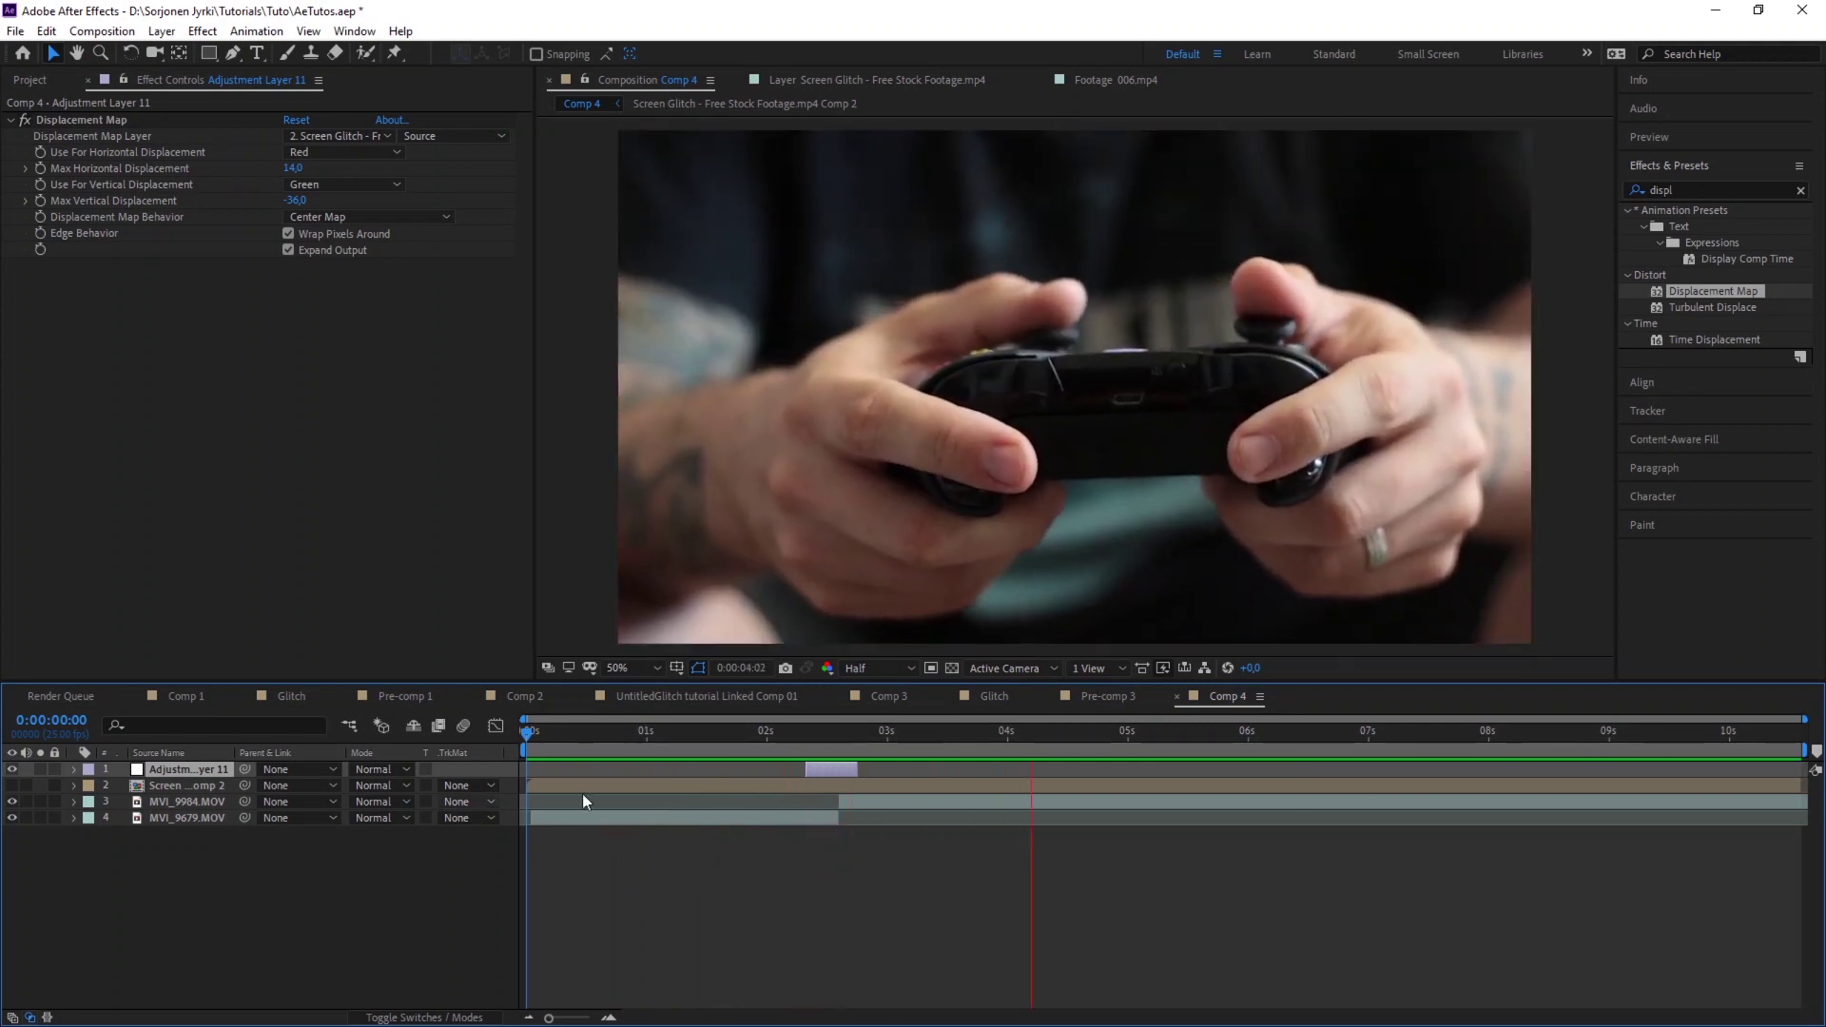
- Preview the transition from 2 s and nudge the adjustment layer slightly earlier
click(791, 730)
key(space)
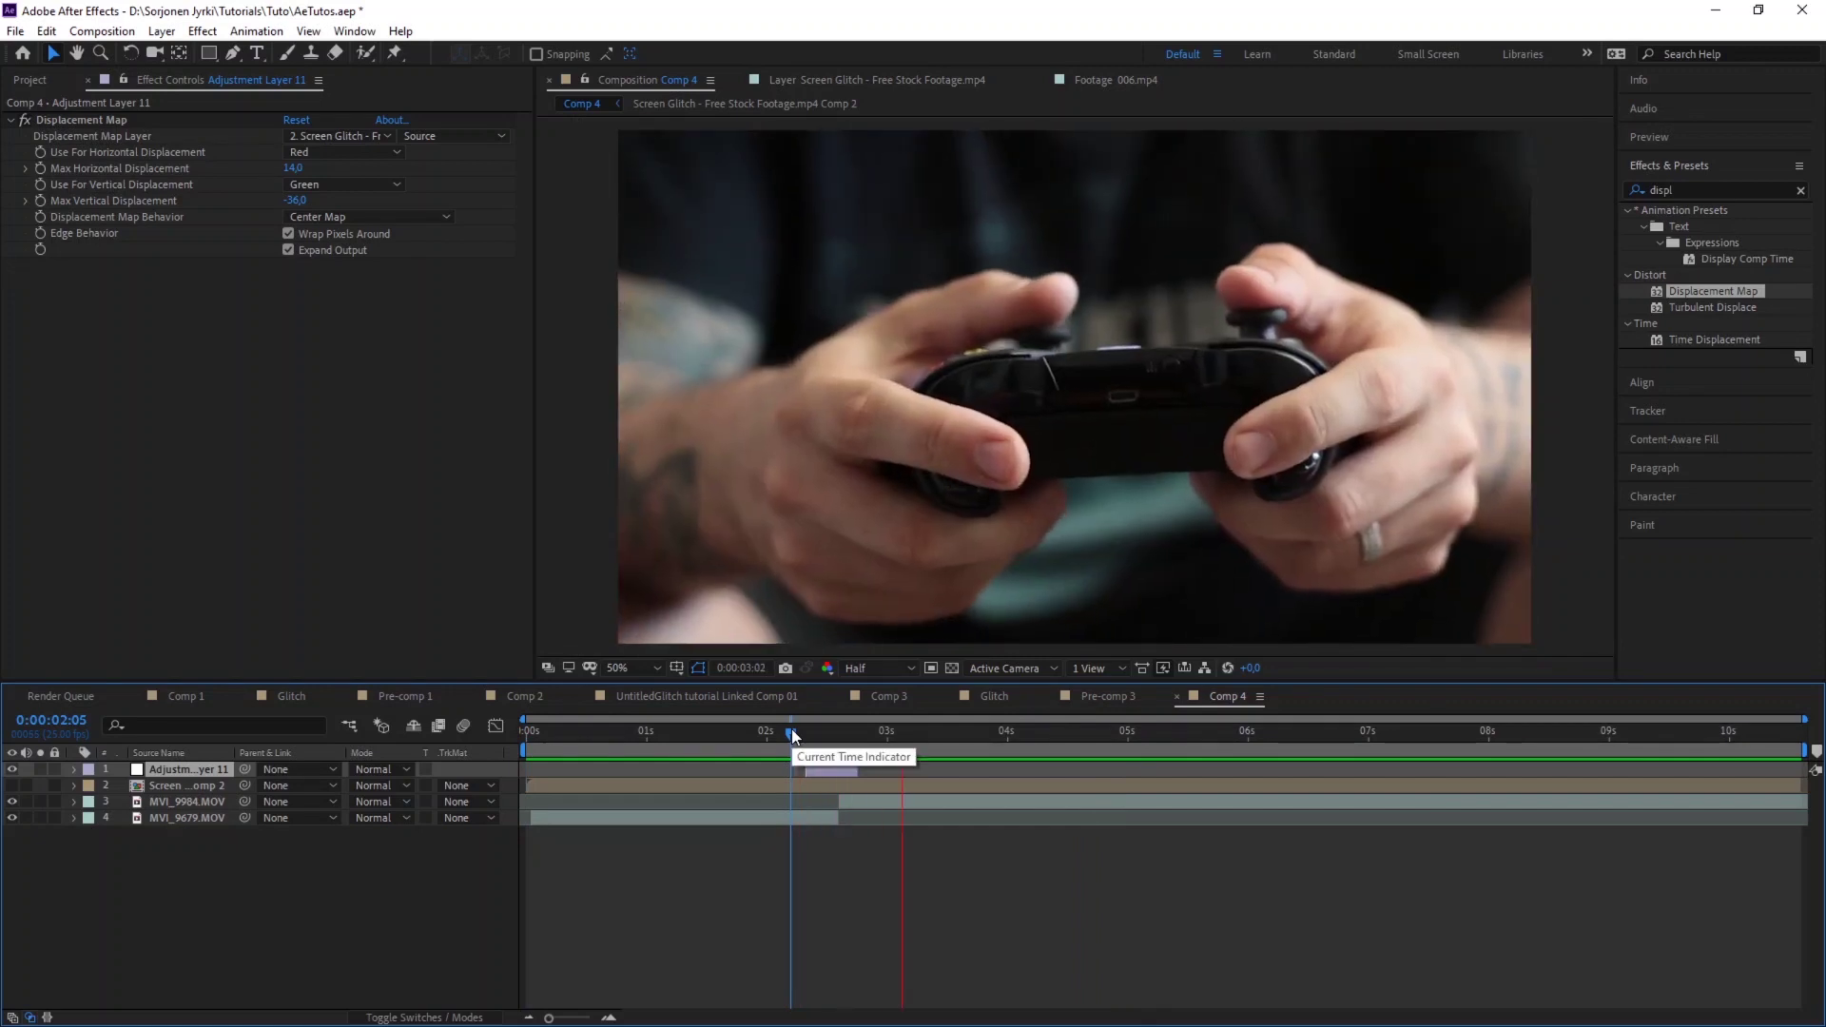
click(729, 732)
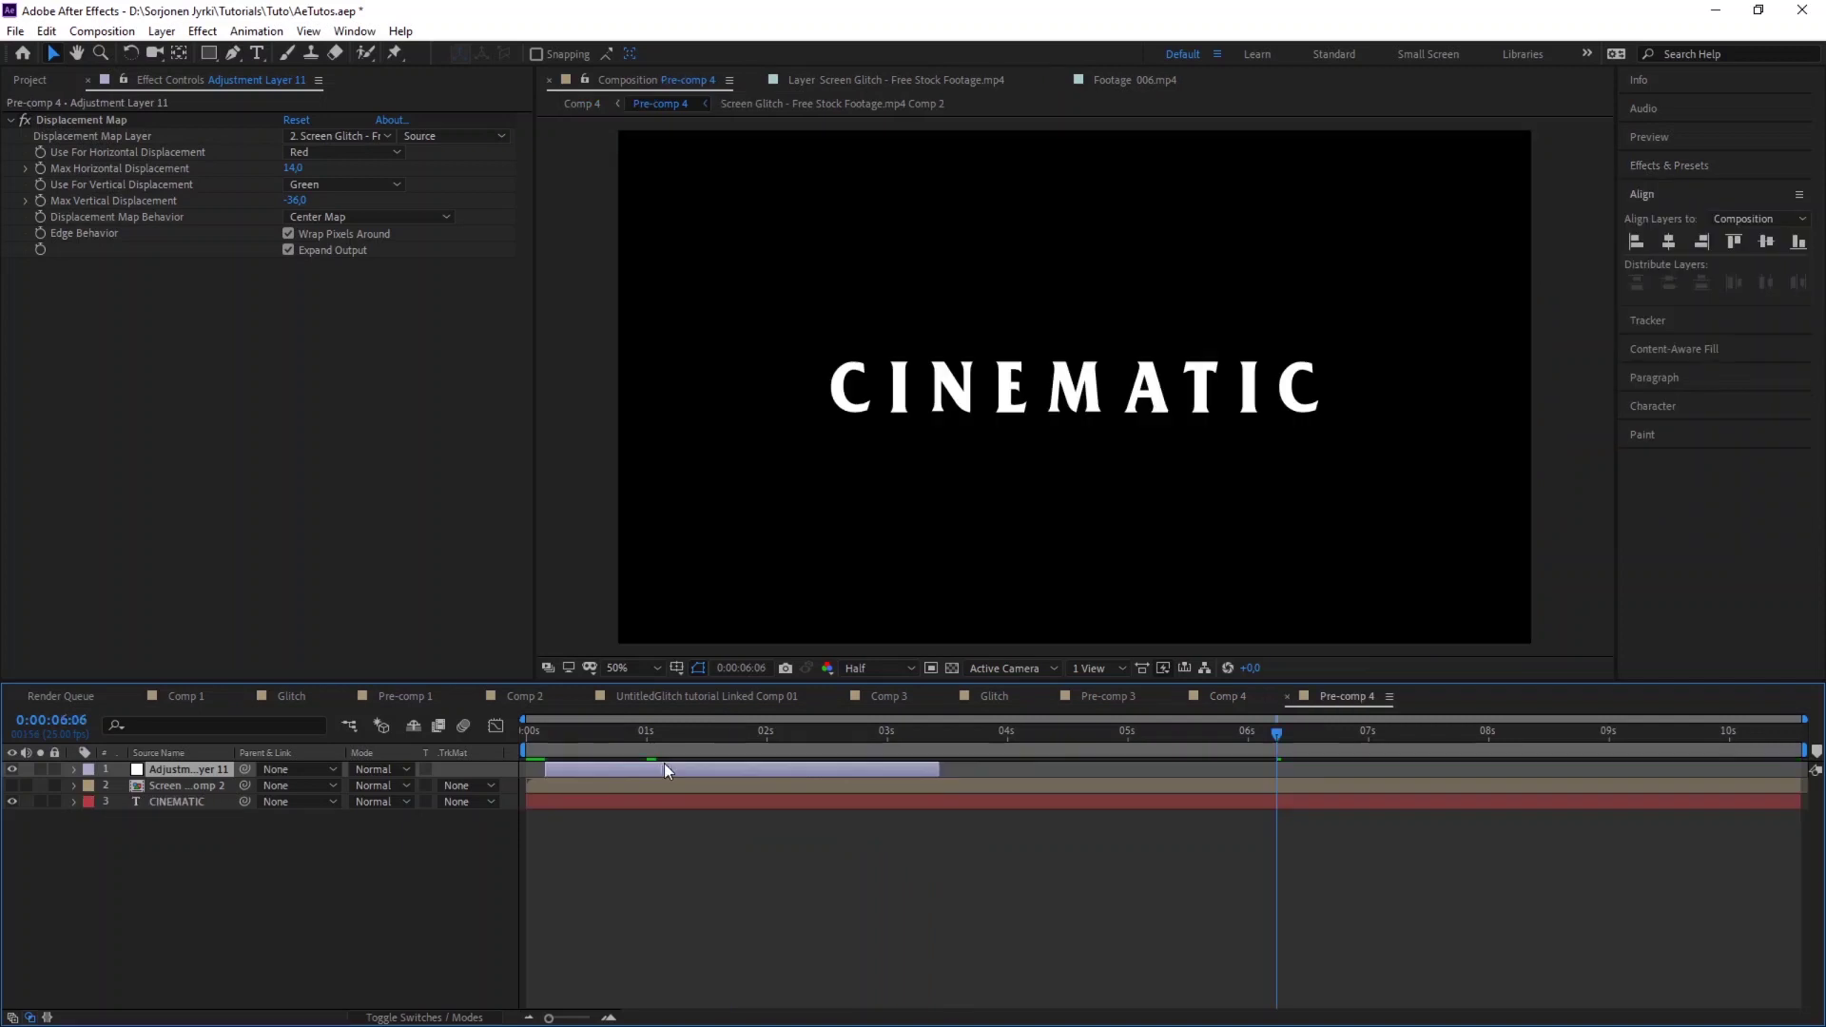
drag(664, 763, 635, 770)
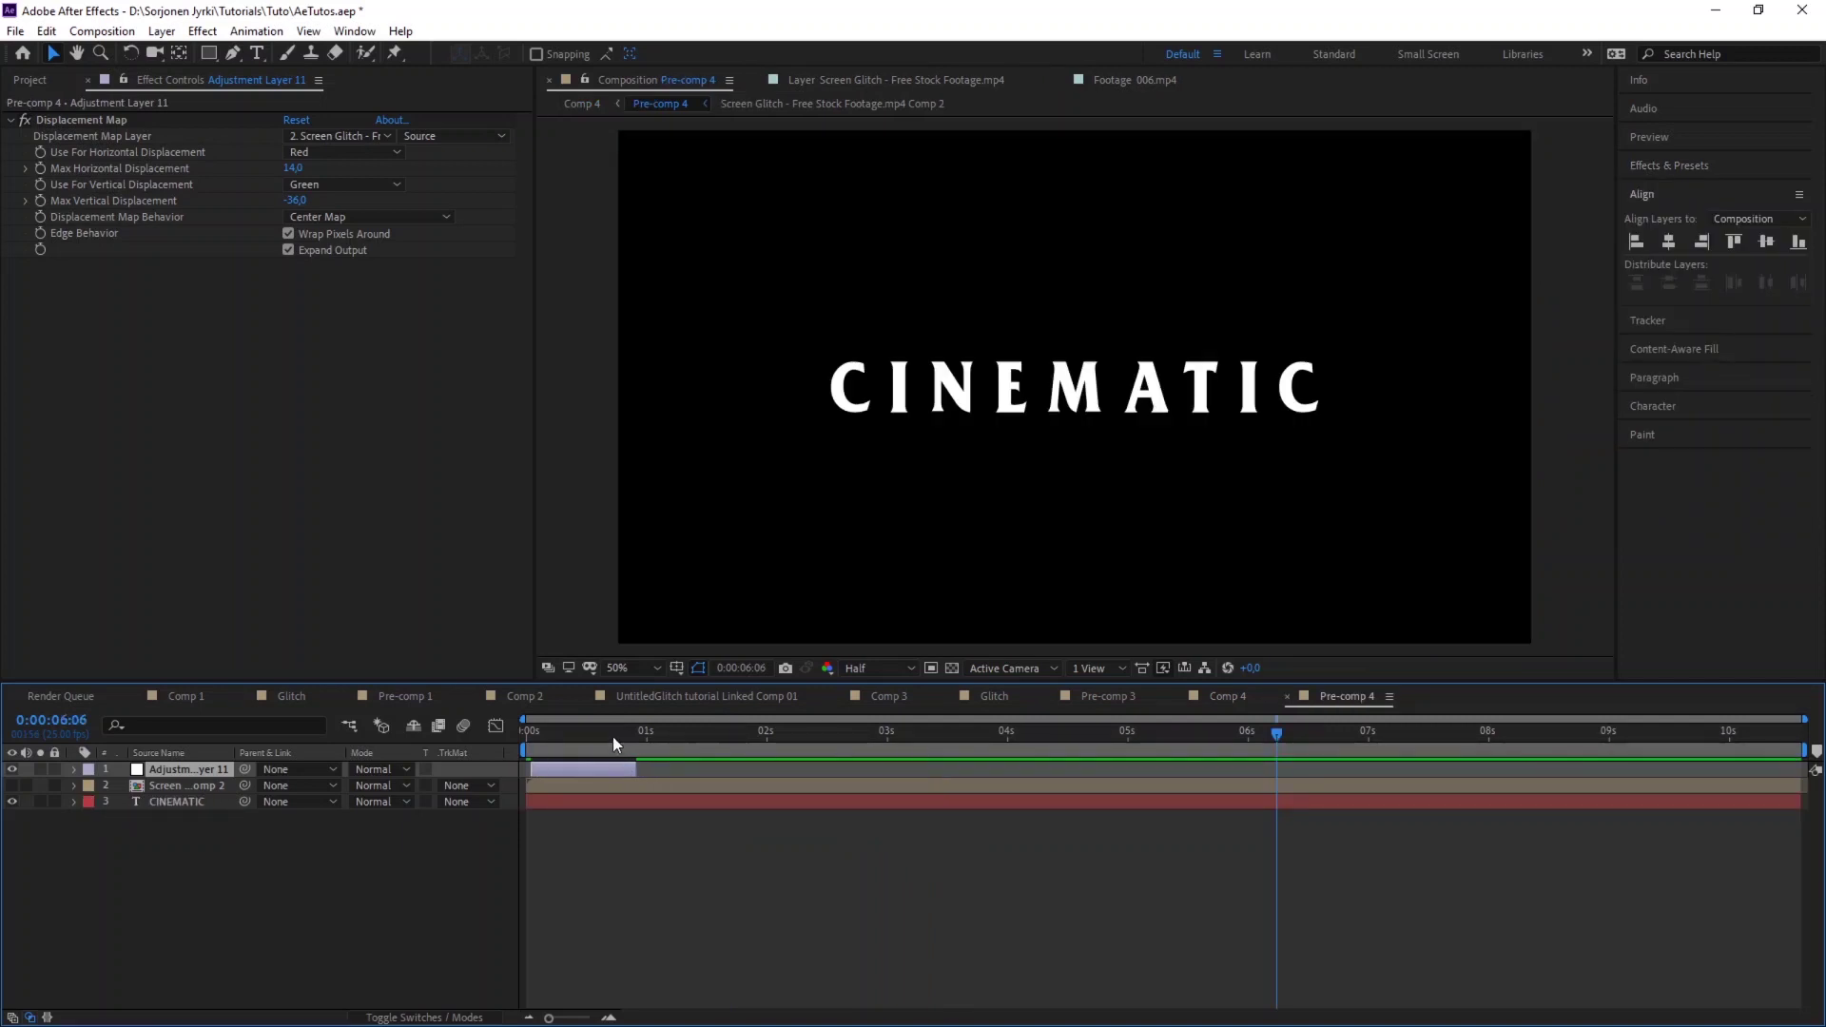
- End the adjustment layer before 1 s, turn off Wrap Pixels Around, and preview the CINEMATIC text
click(565, 732)
key(space)
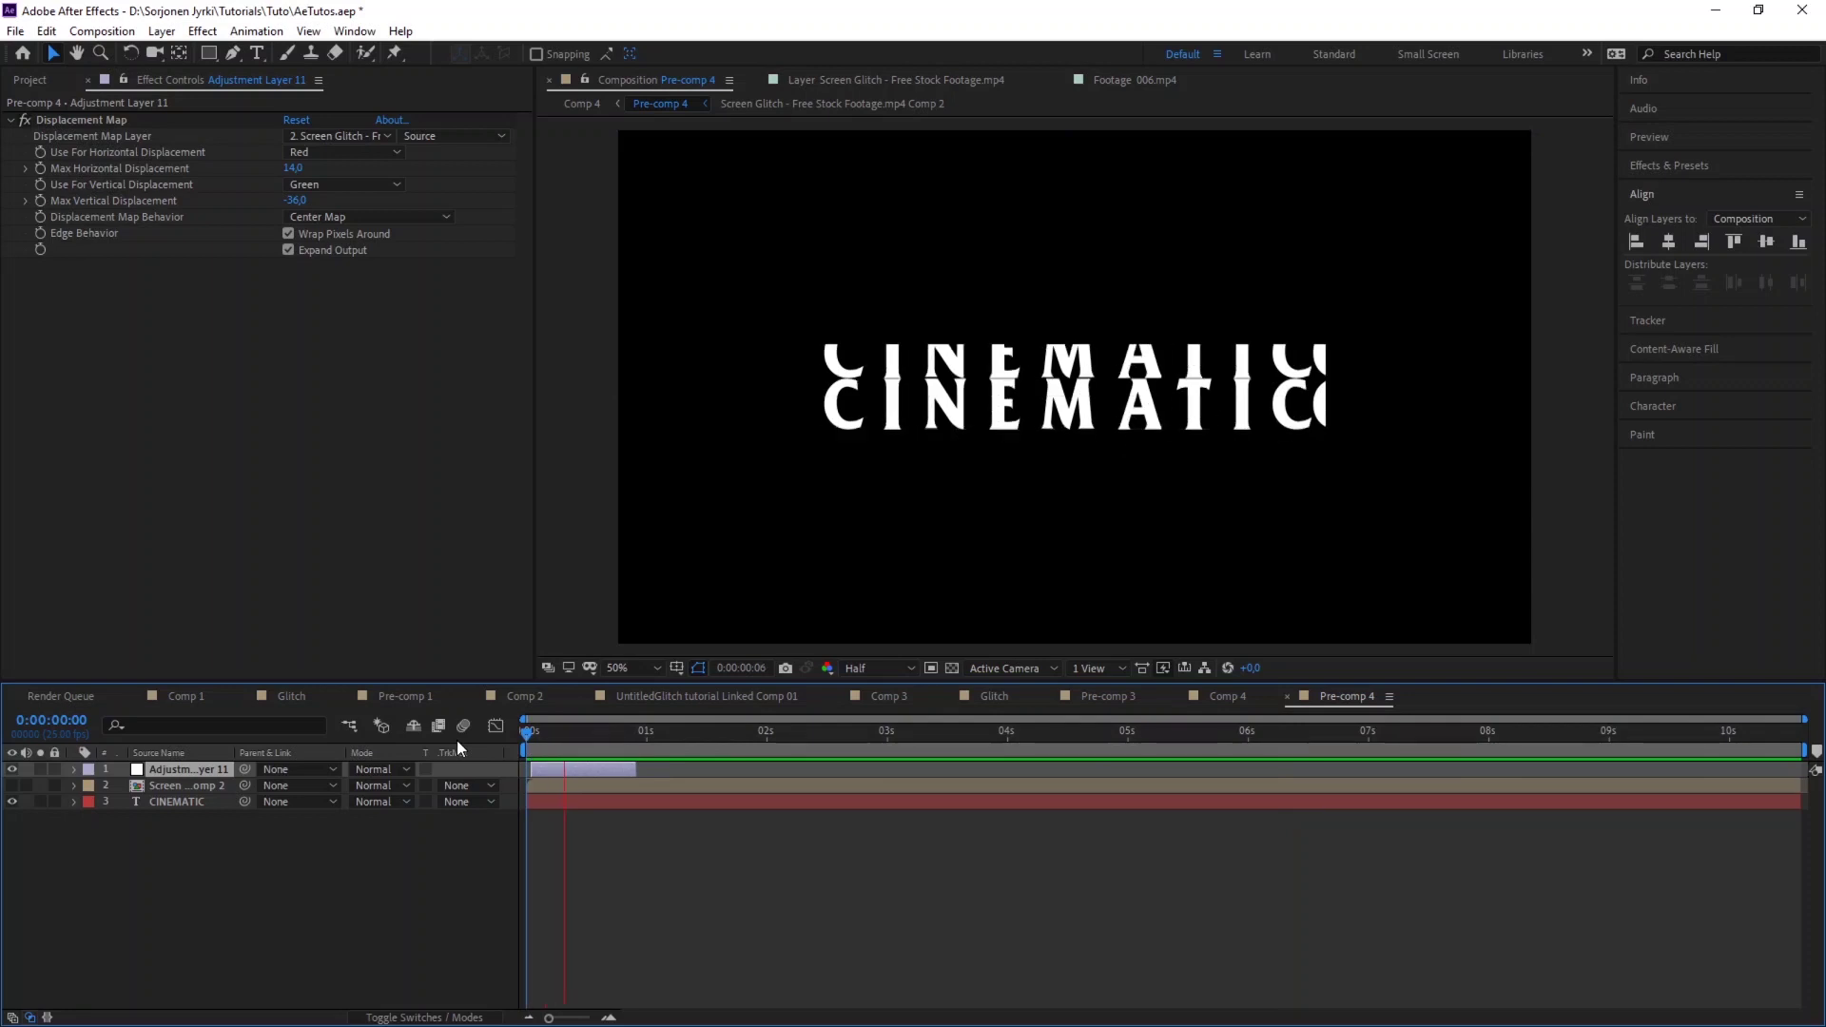
key(space)
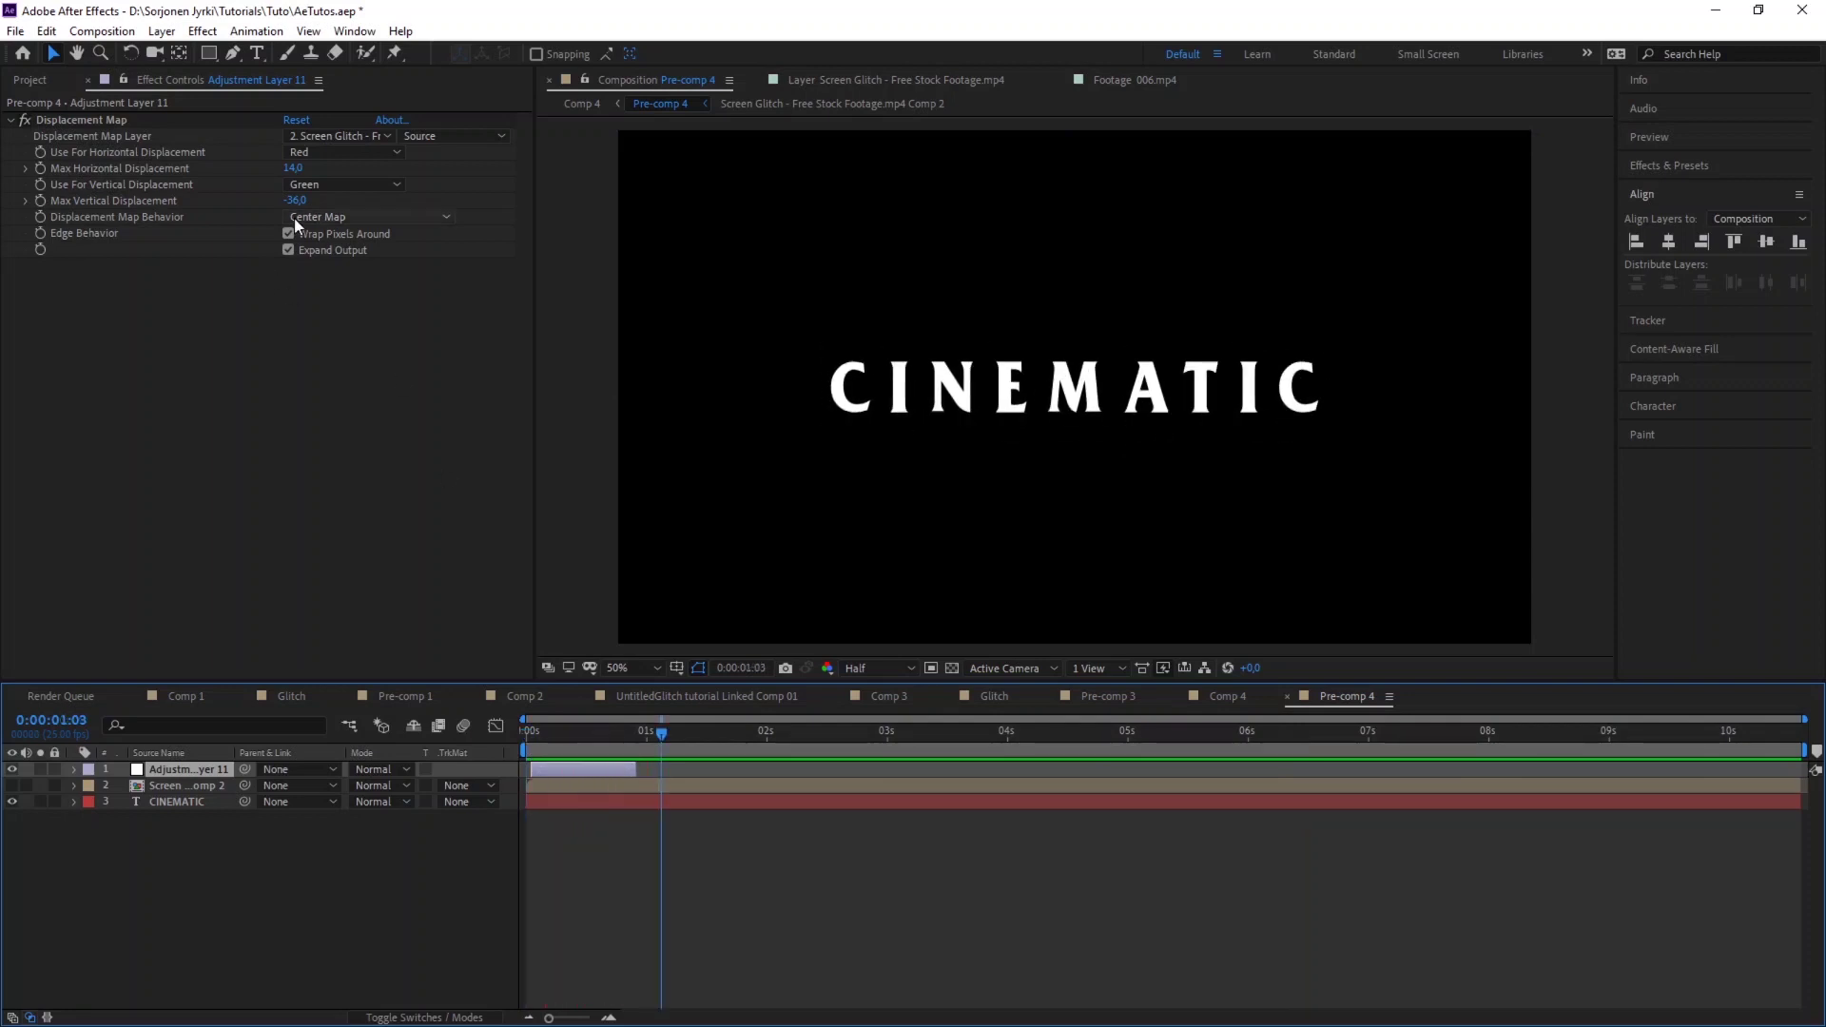
click(289, 232)
click(529, 744)
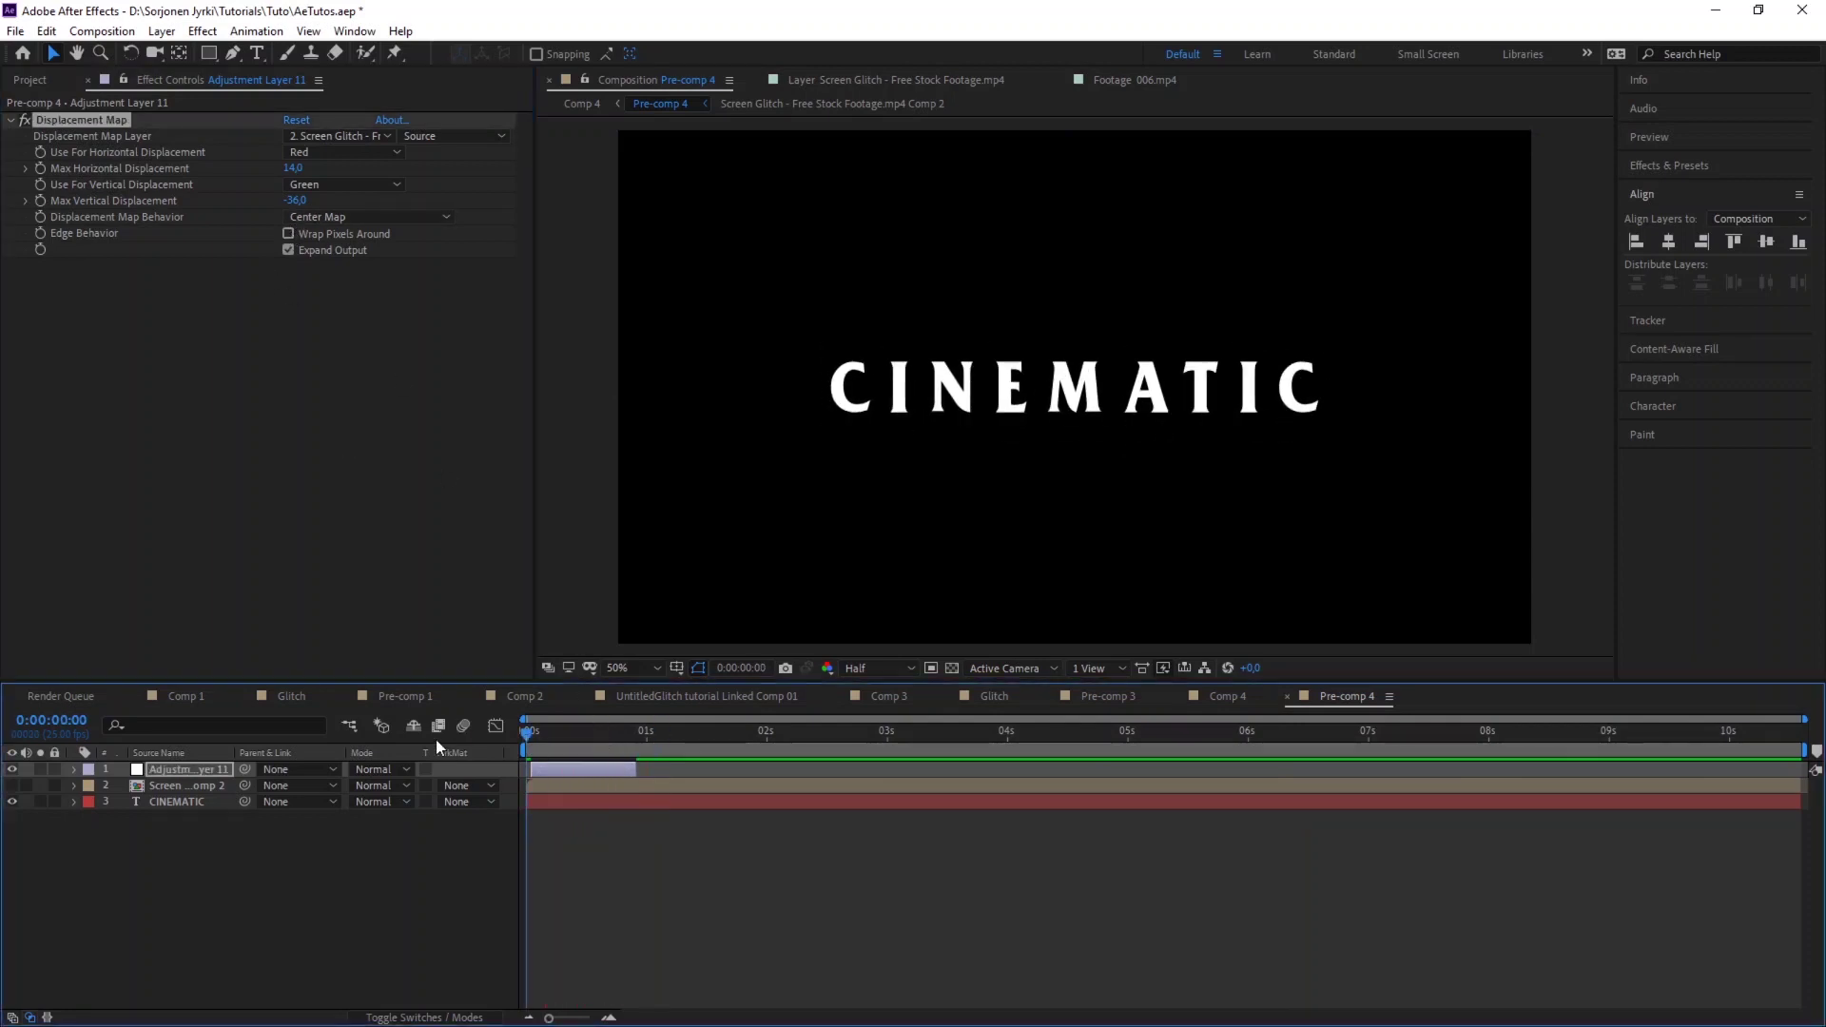
key(space)
- Raise max displacement to 93 horizontal and 15 vertical, preview, then return to Comp 4
click(578, 728)
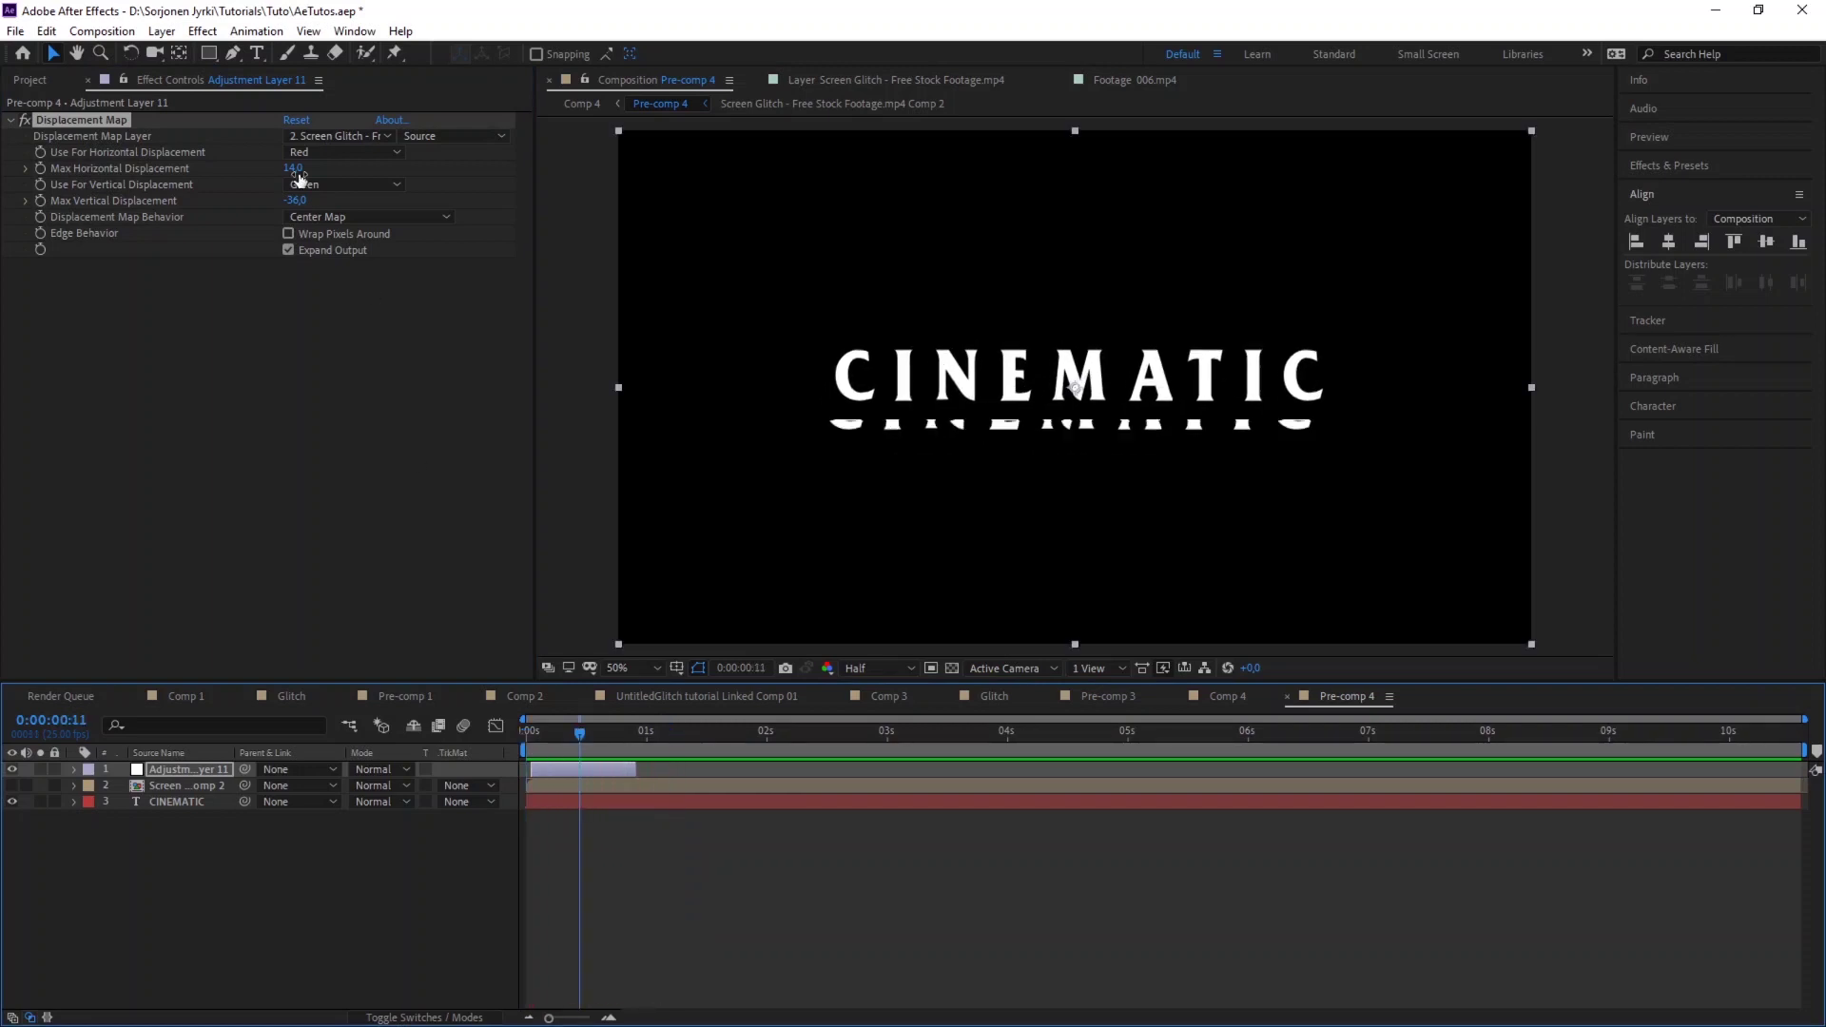
drag(288, 168, 360, 162)
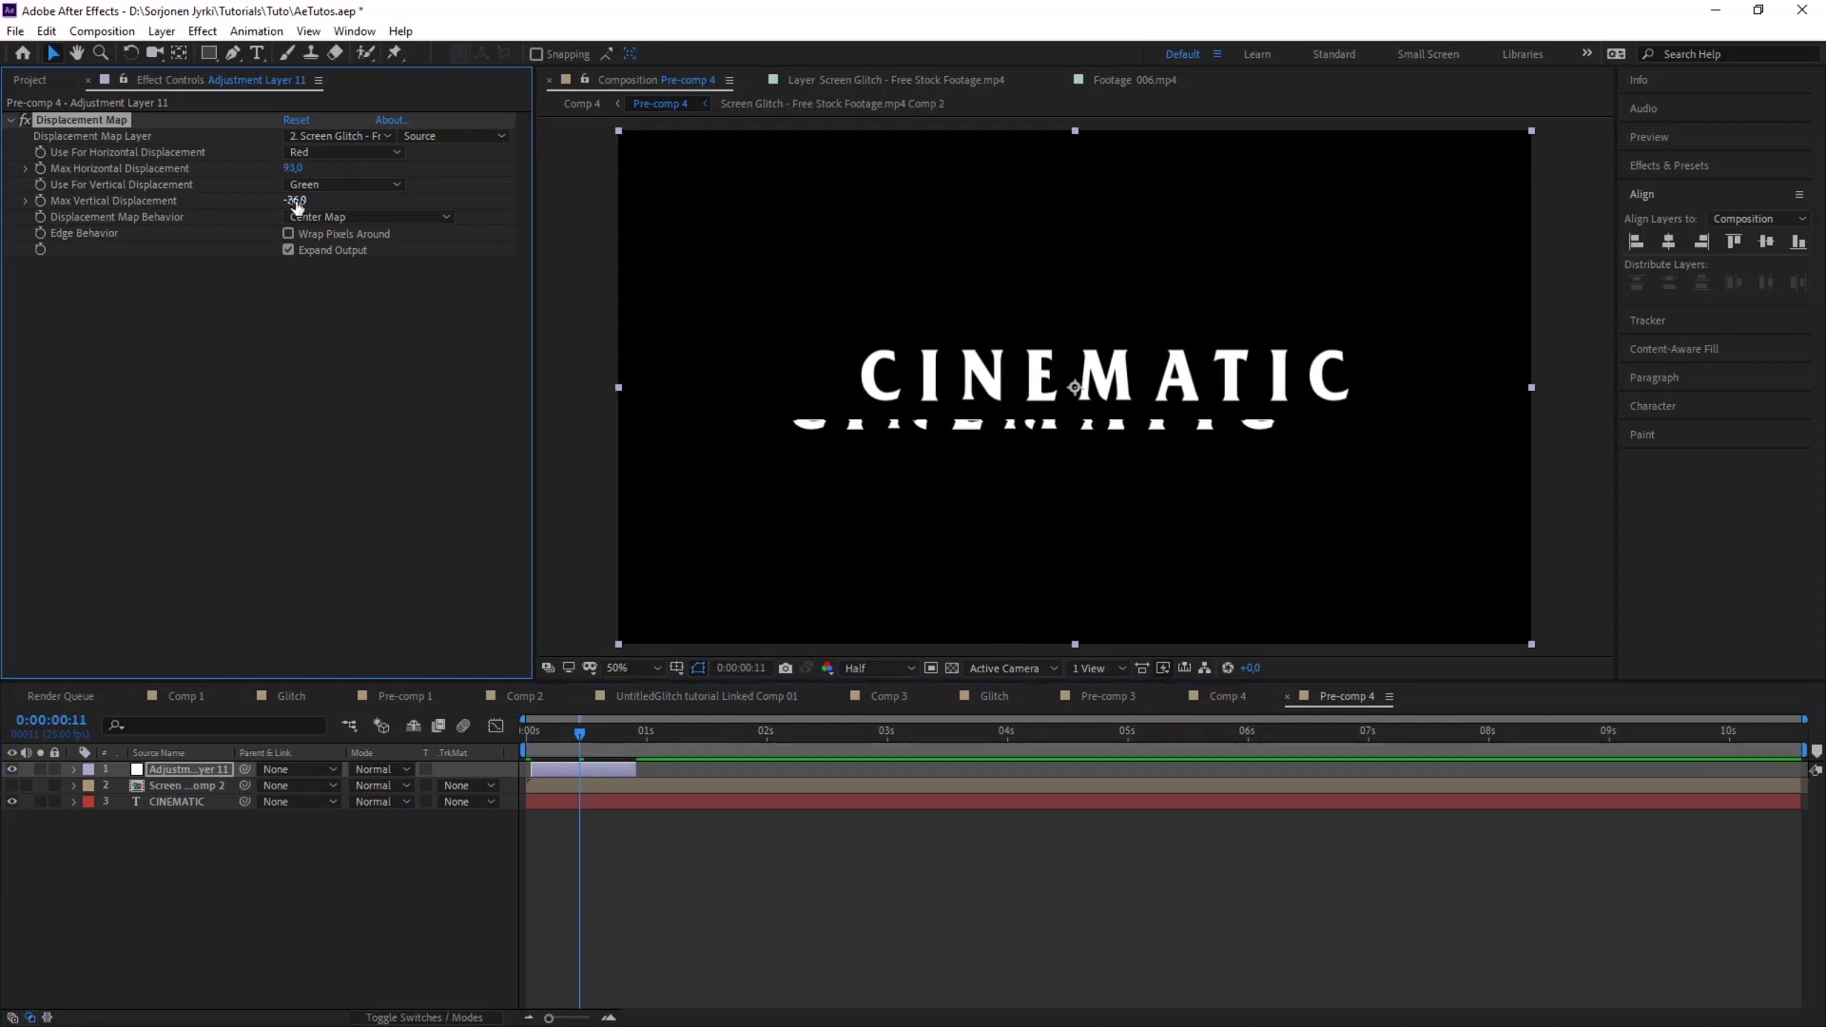
mouse_move(476, 180)
mouse_down()
mouse_move(546, 201)
mouse_move(363, 220)
mouse_up()
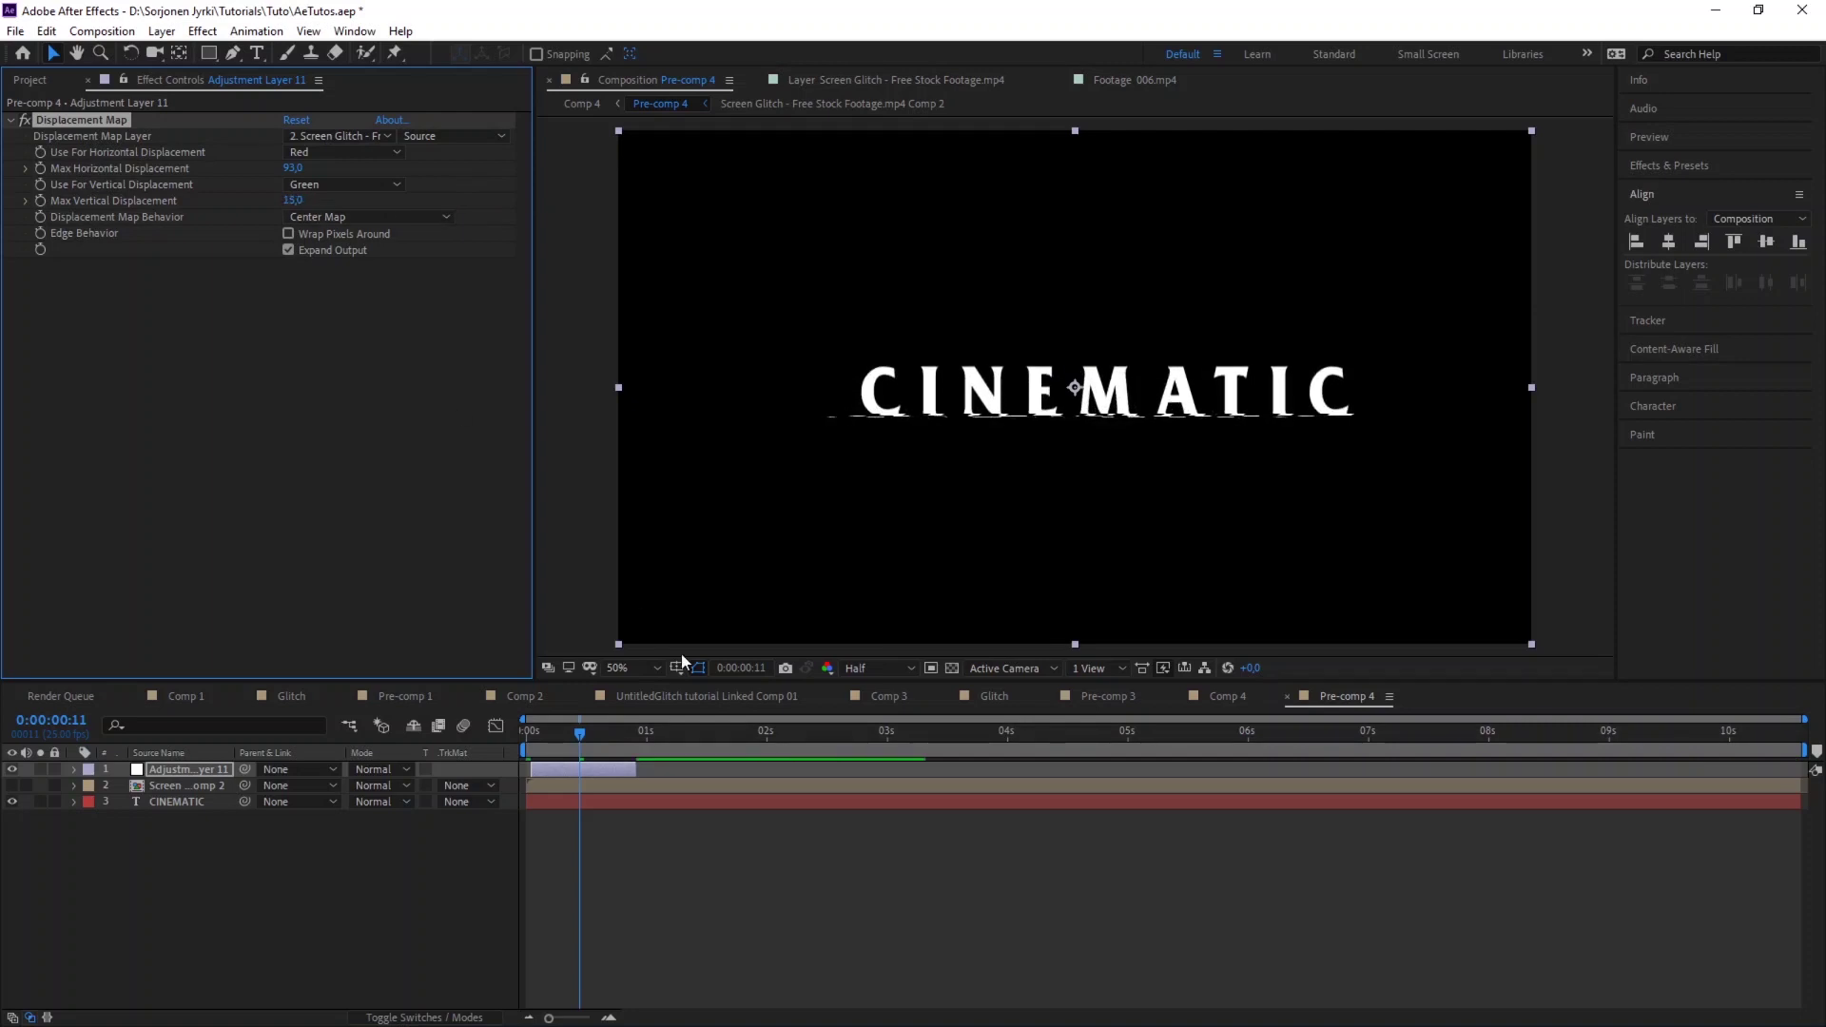
key(space)
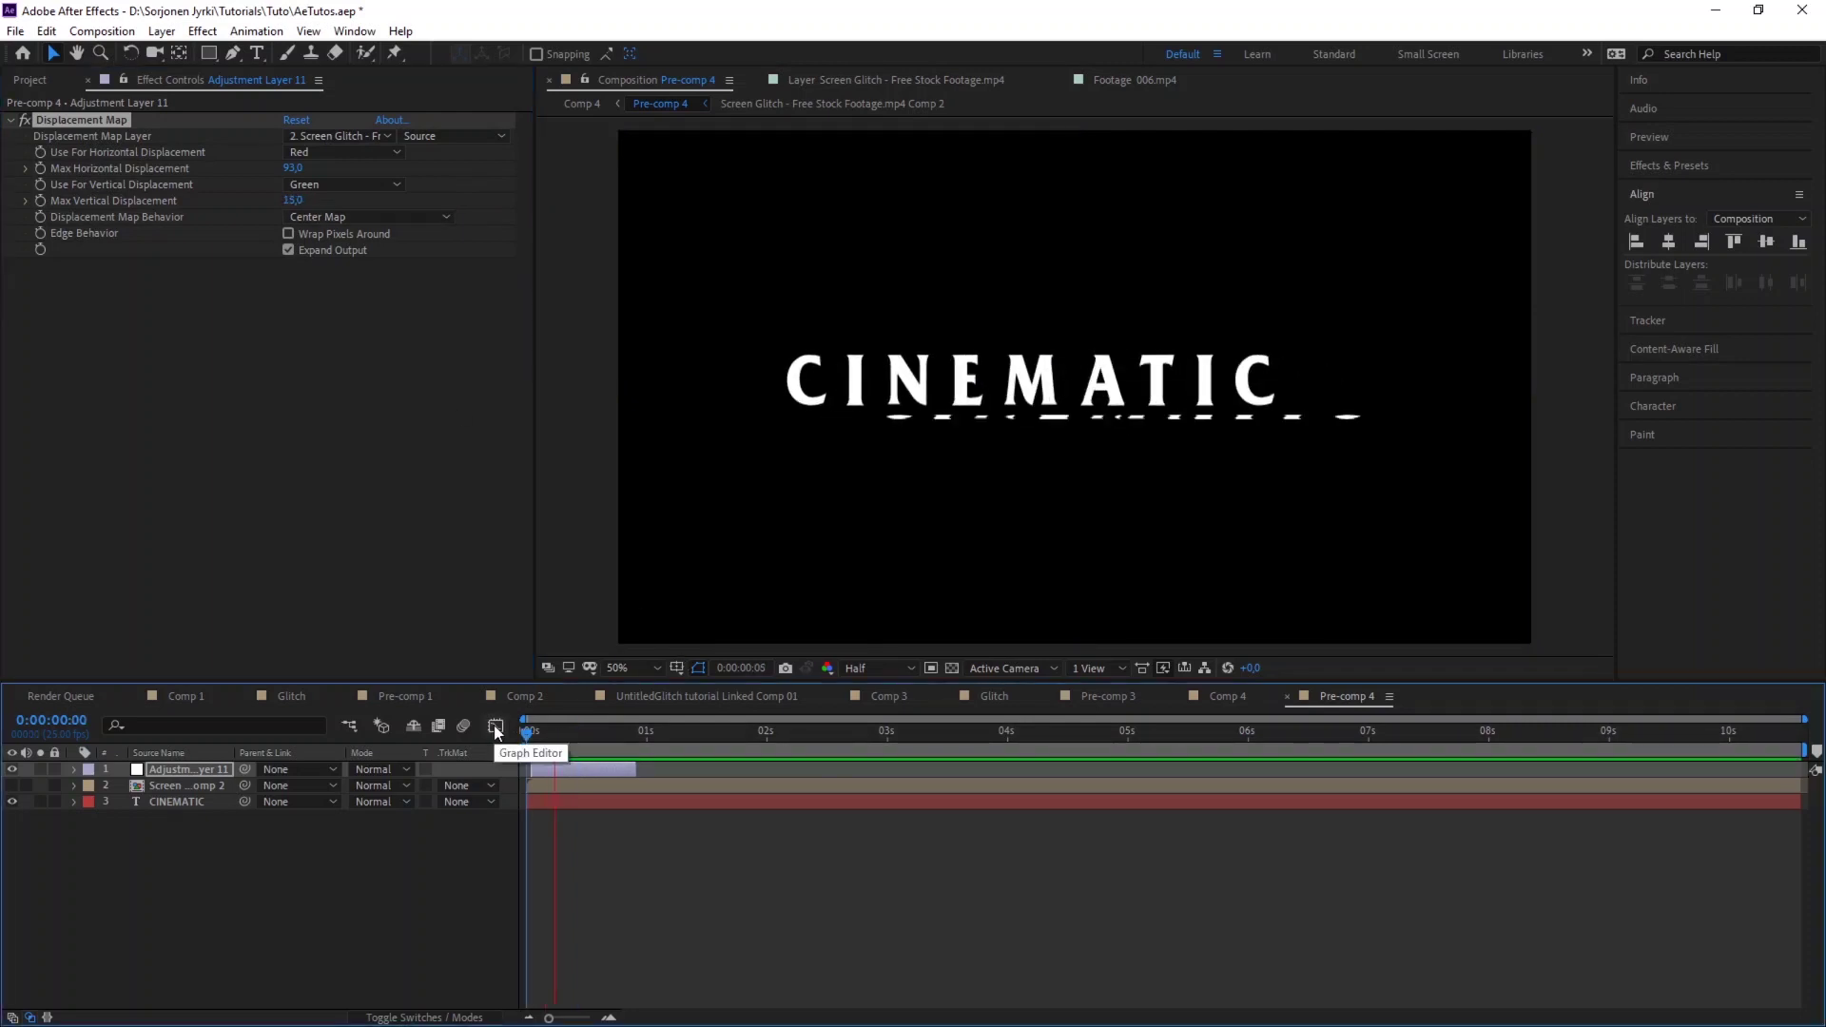
key(space)
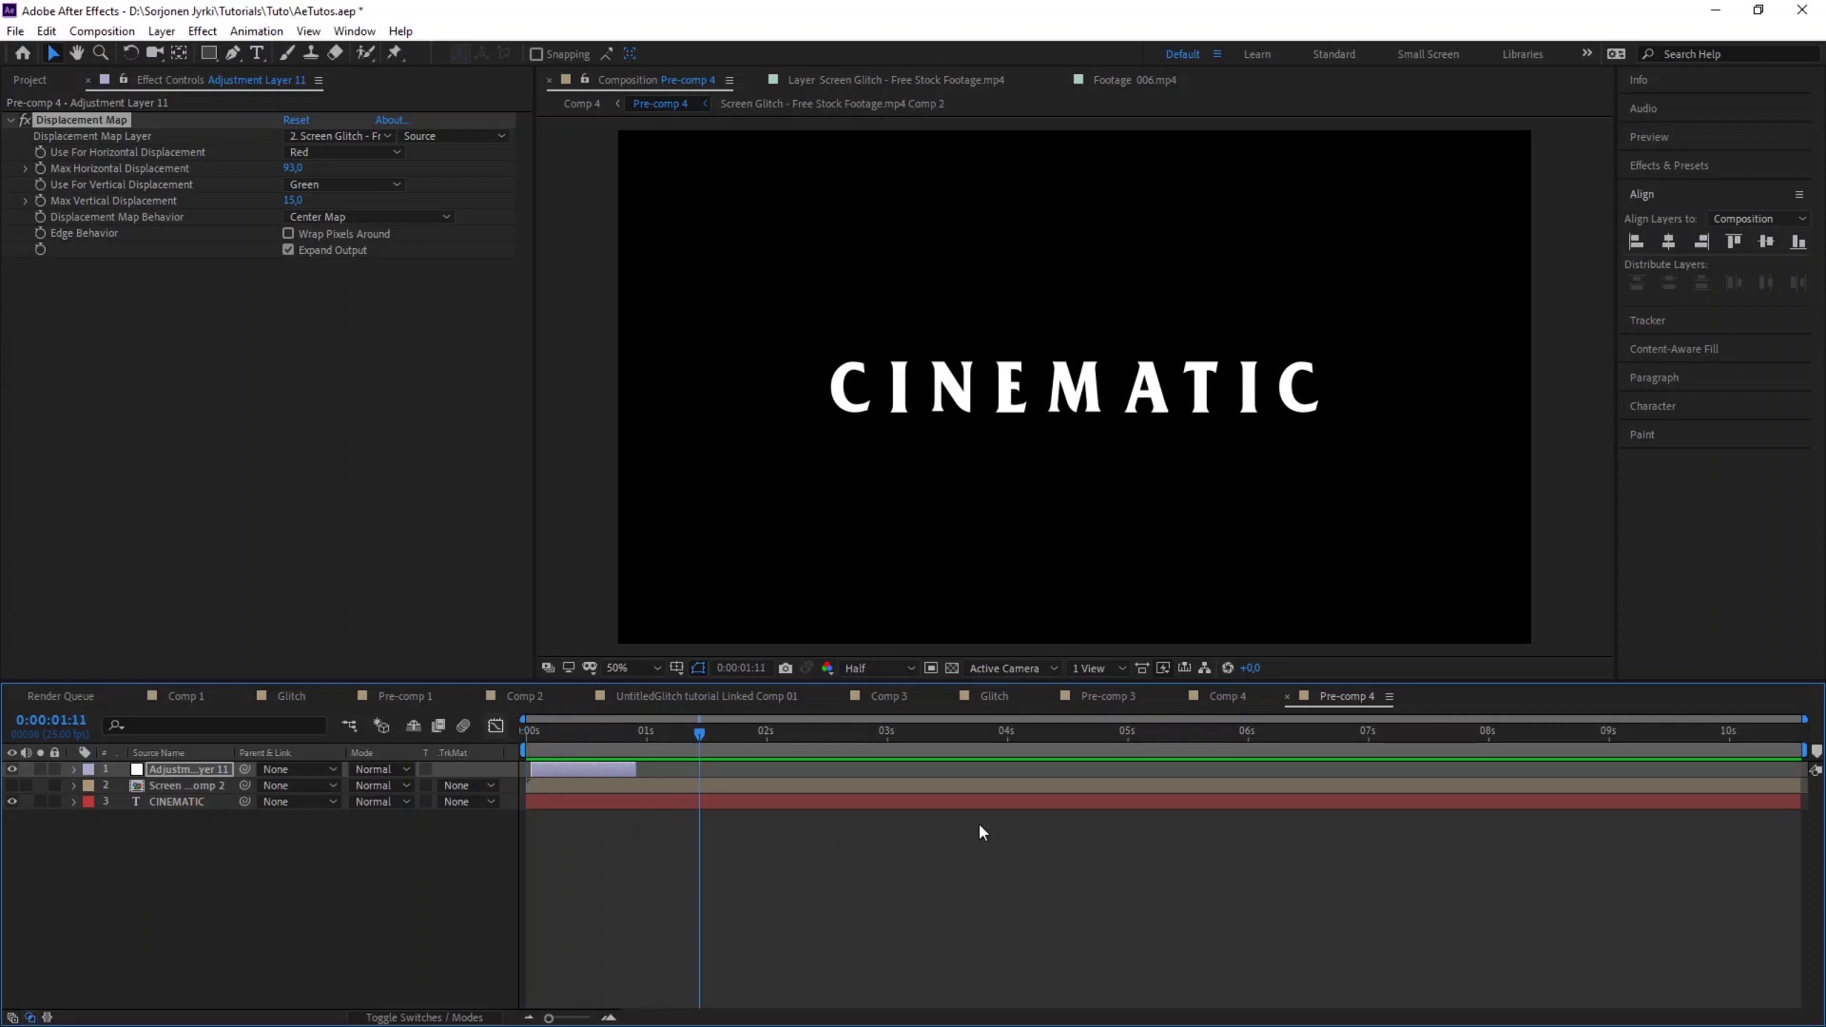
click(1225, 698)
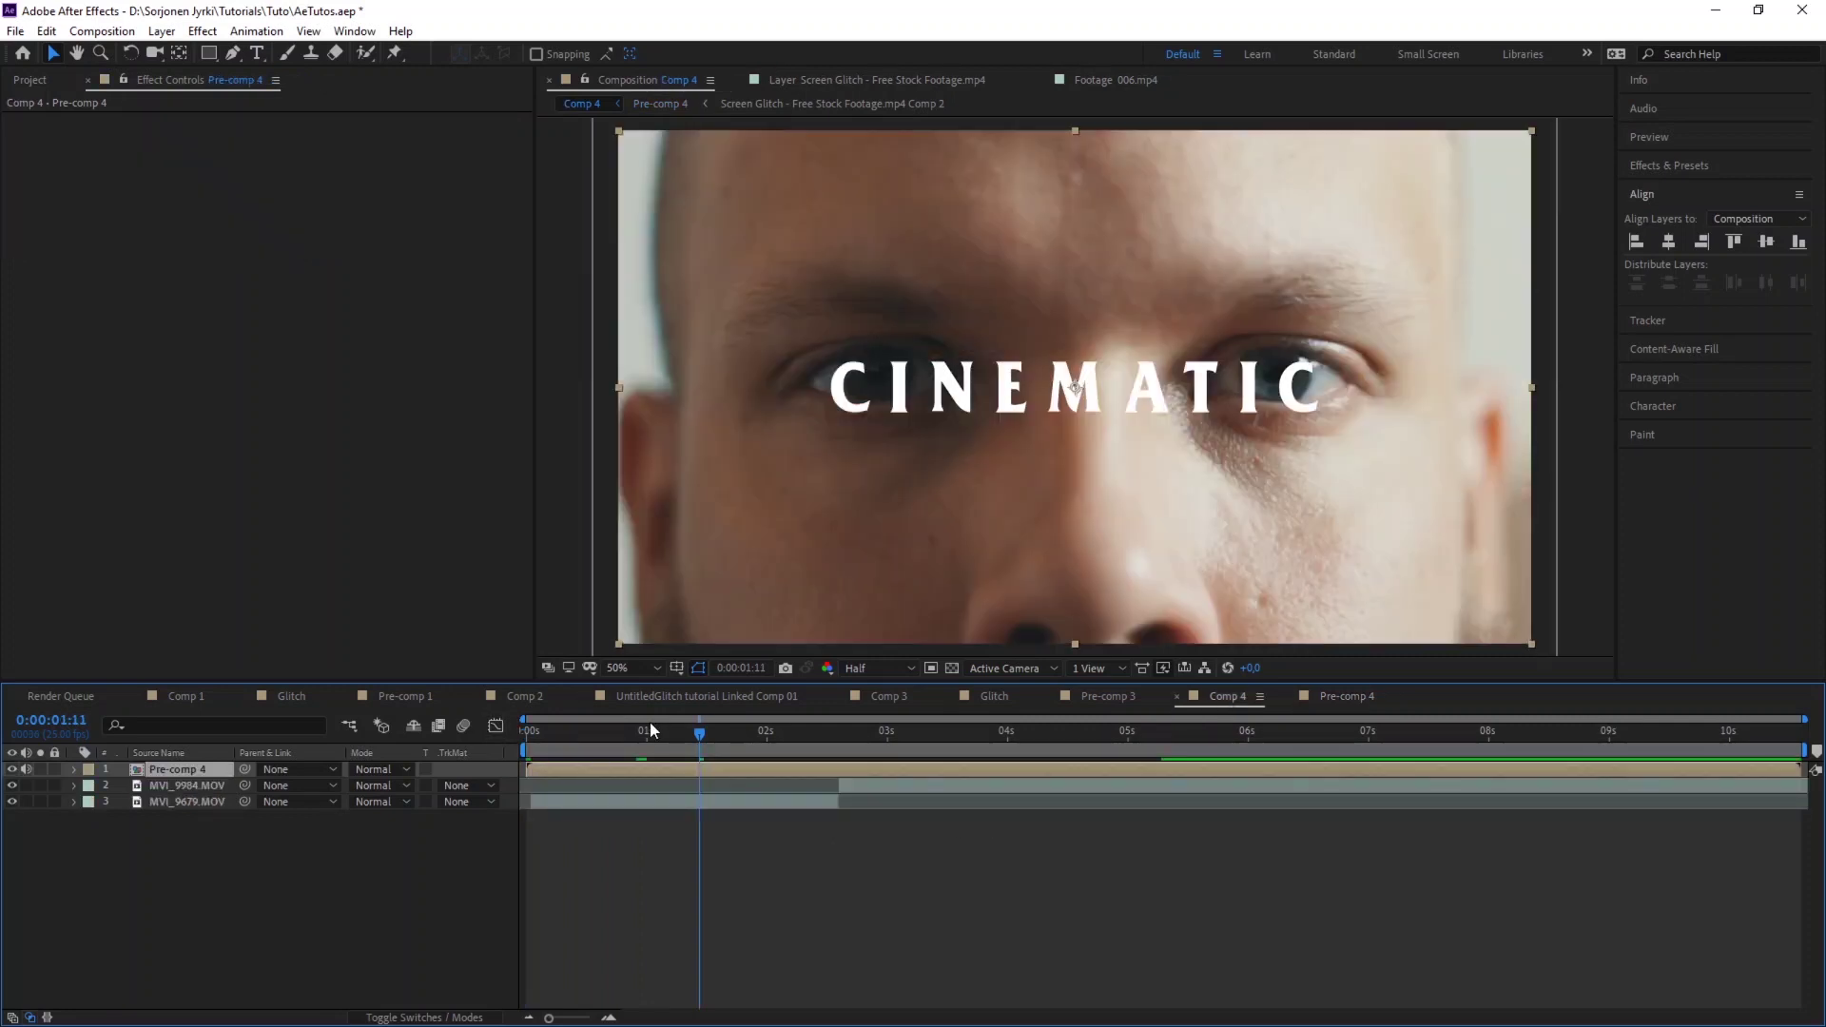
- Preview Comp 4 from the start, select the MVI_9679.MOV layer, and preview again
key(Home)
key(space)
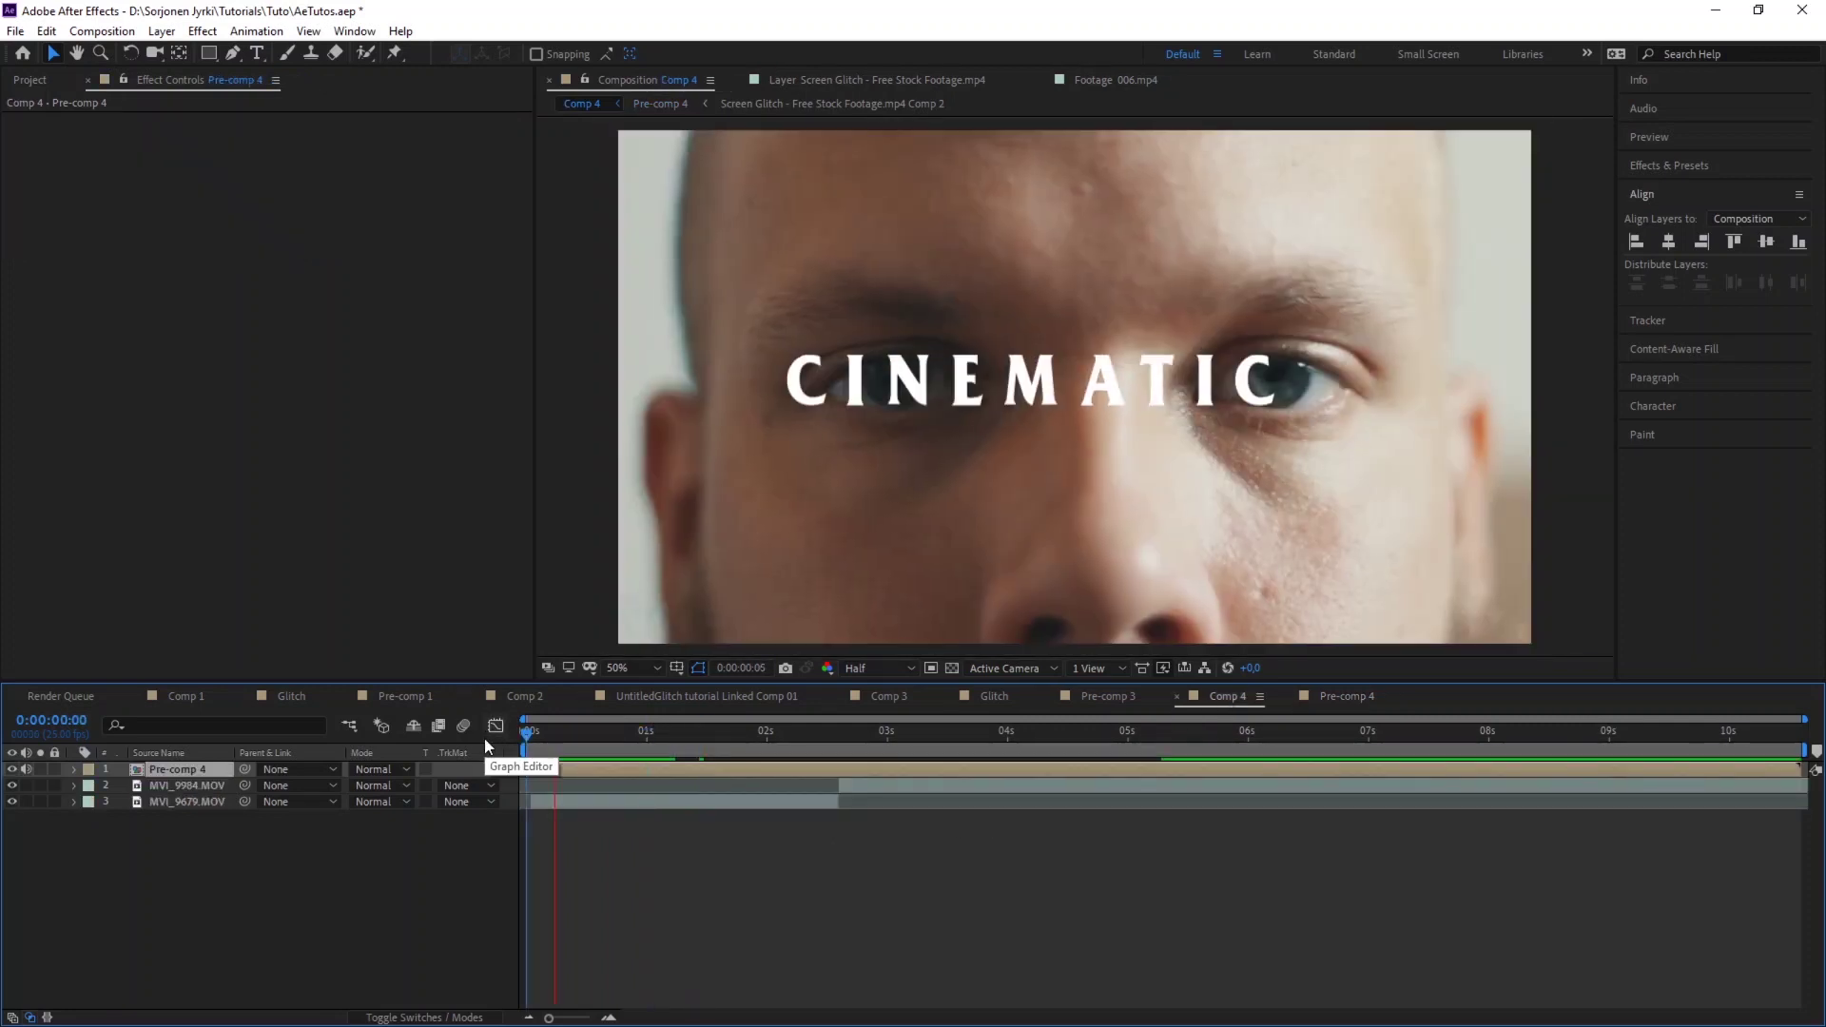
key(space)
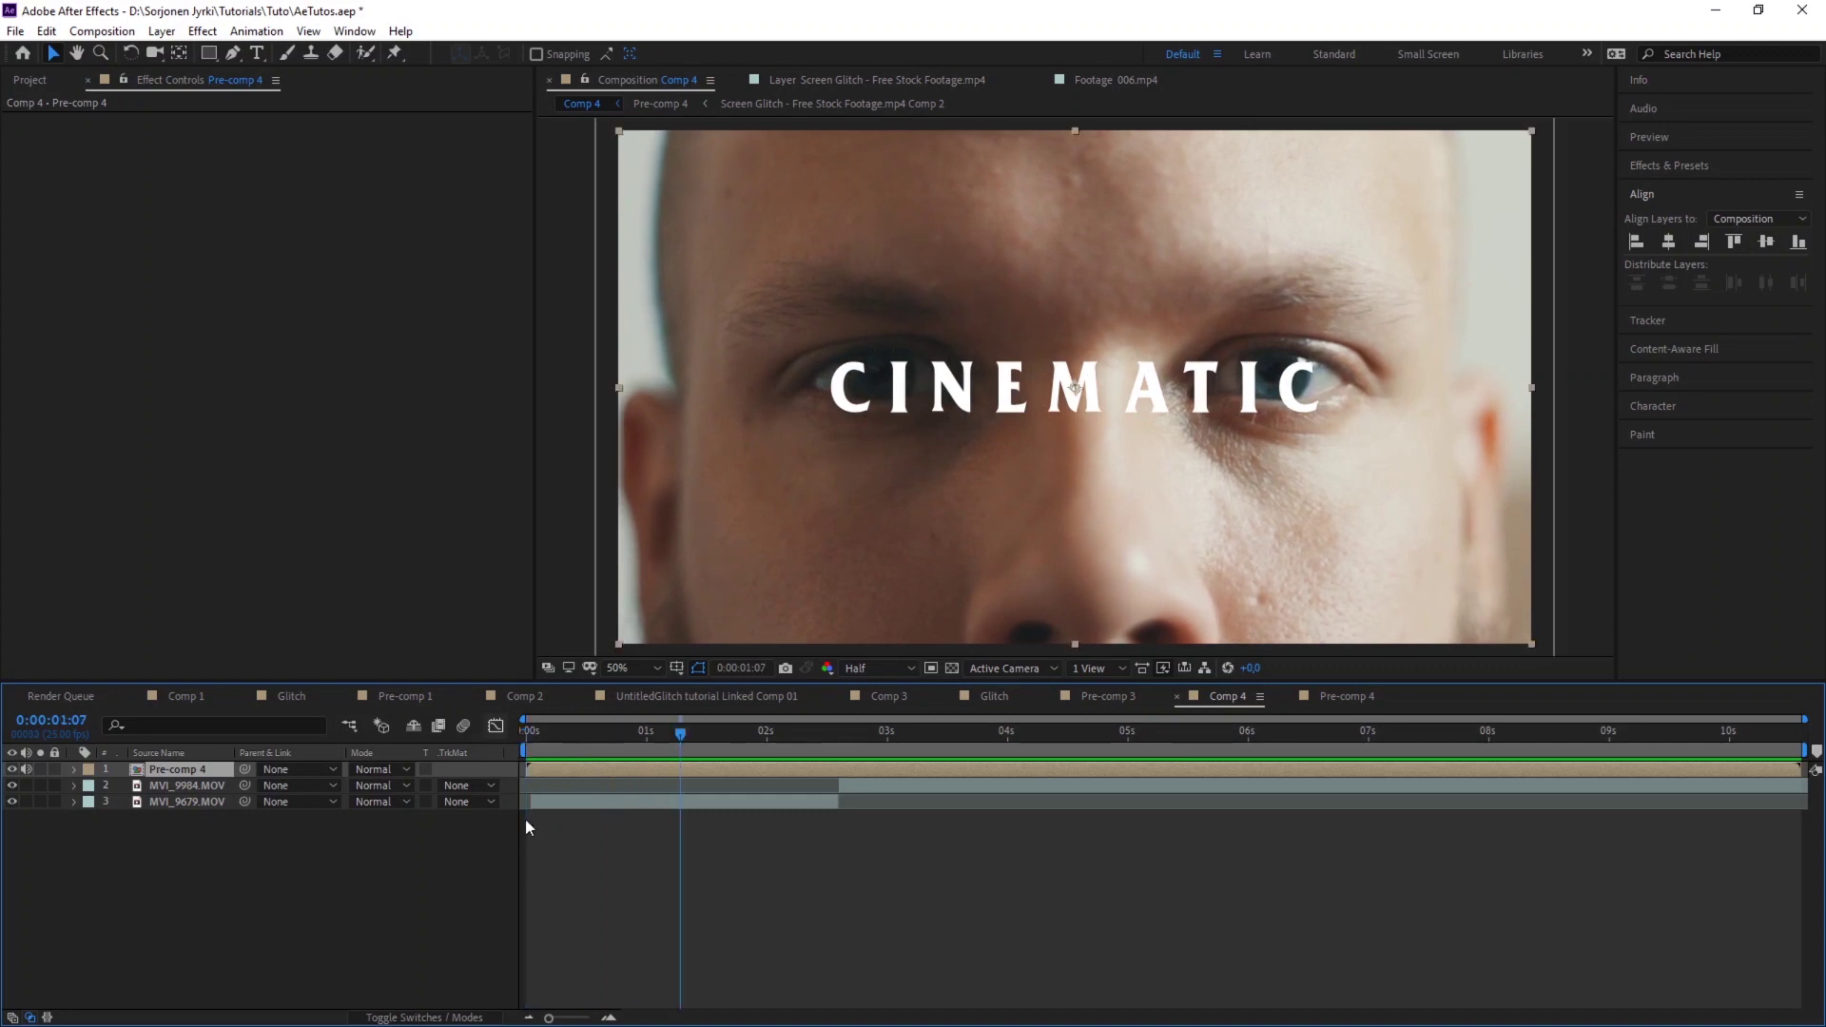
click(524, 801)
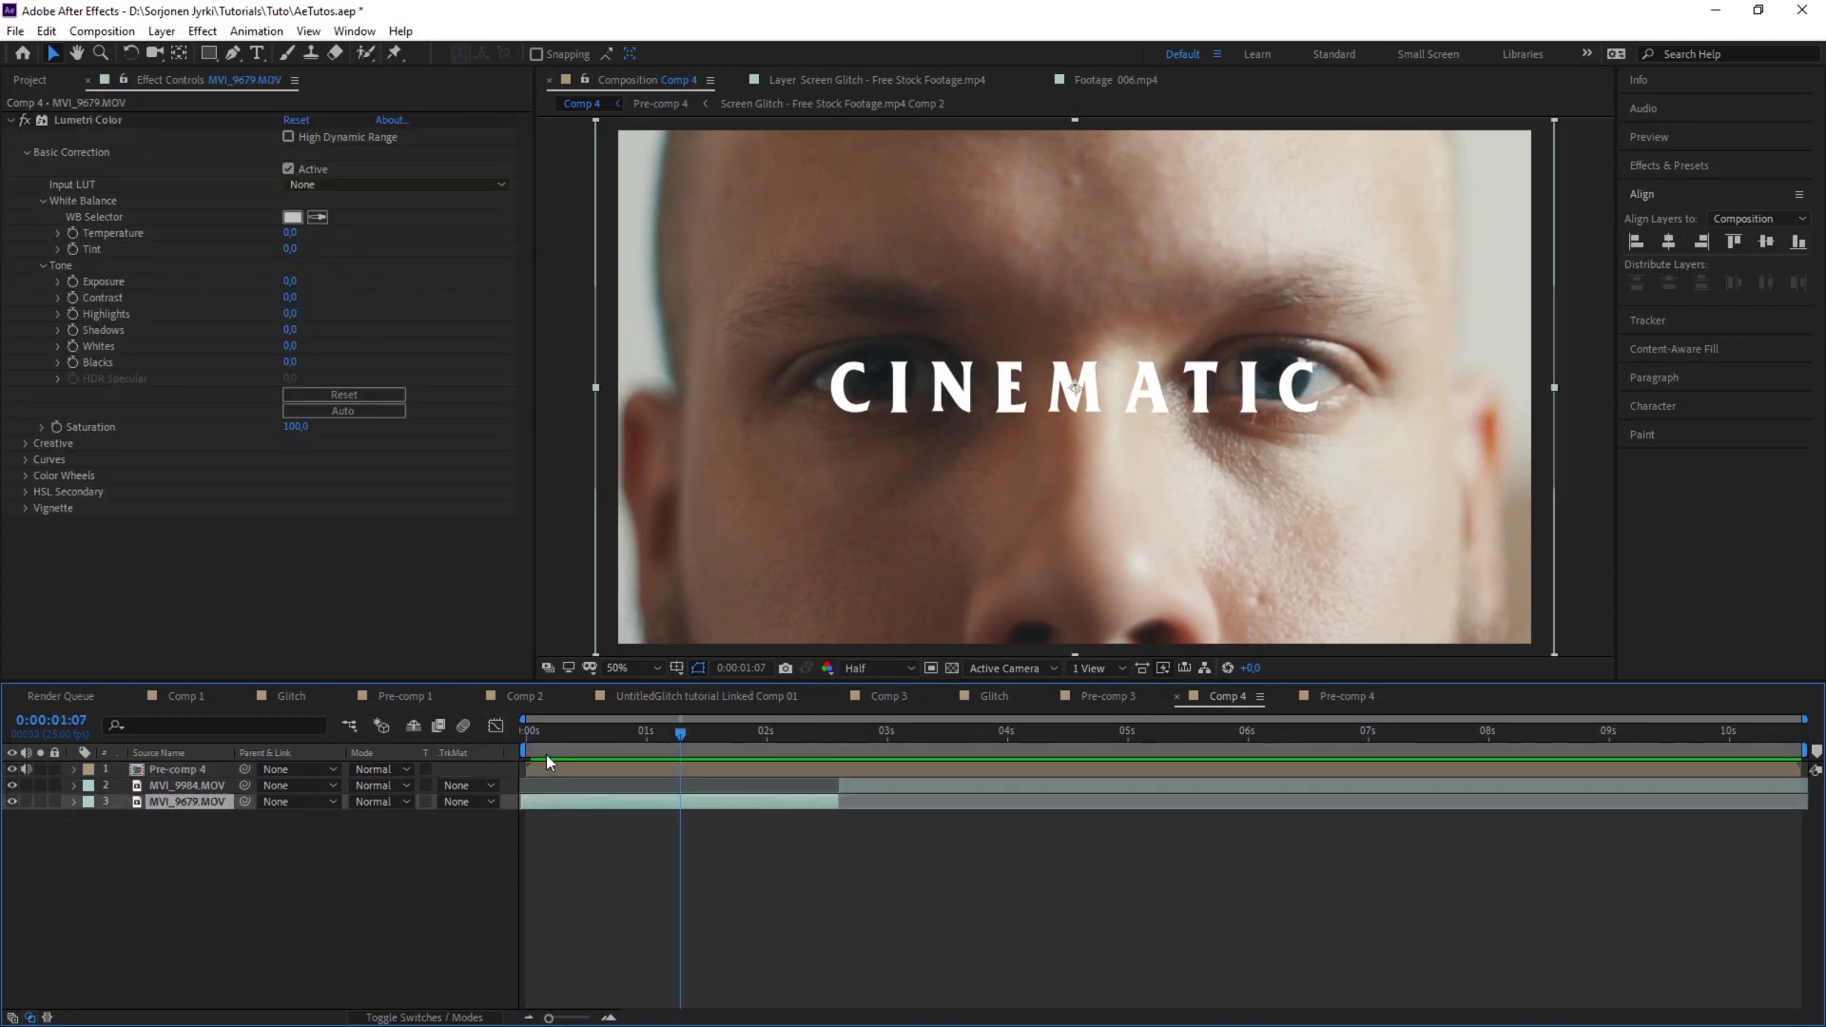
key(Home)
key(space)
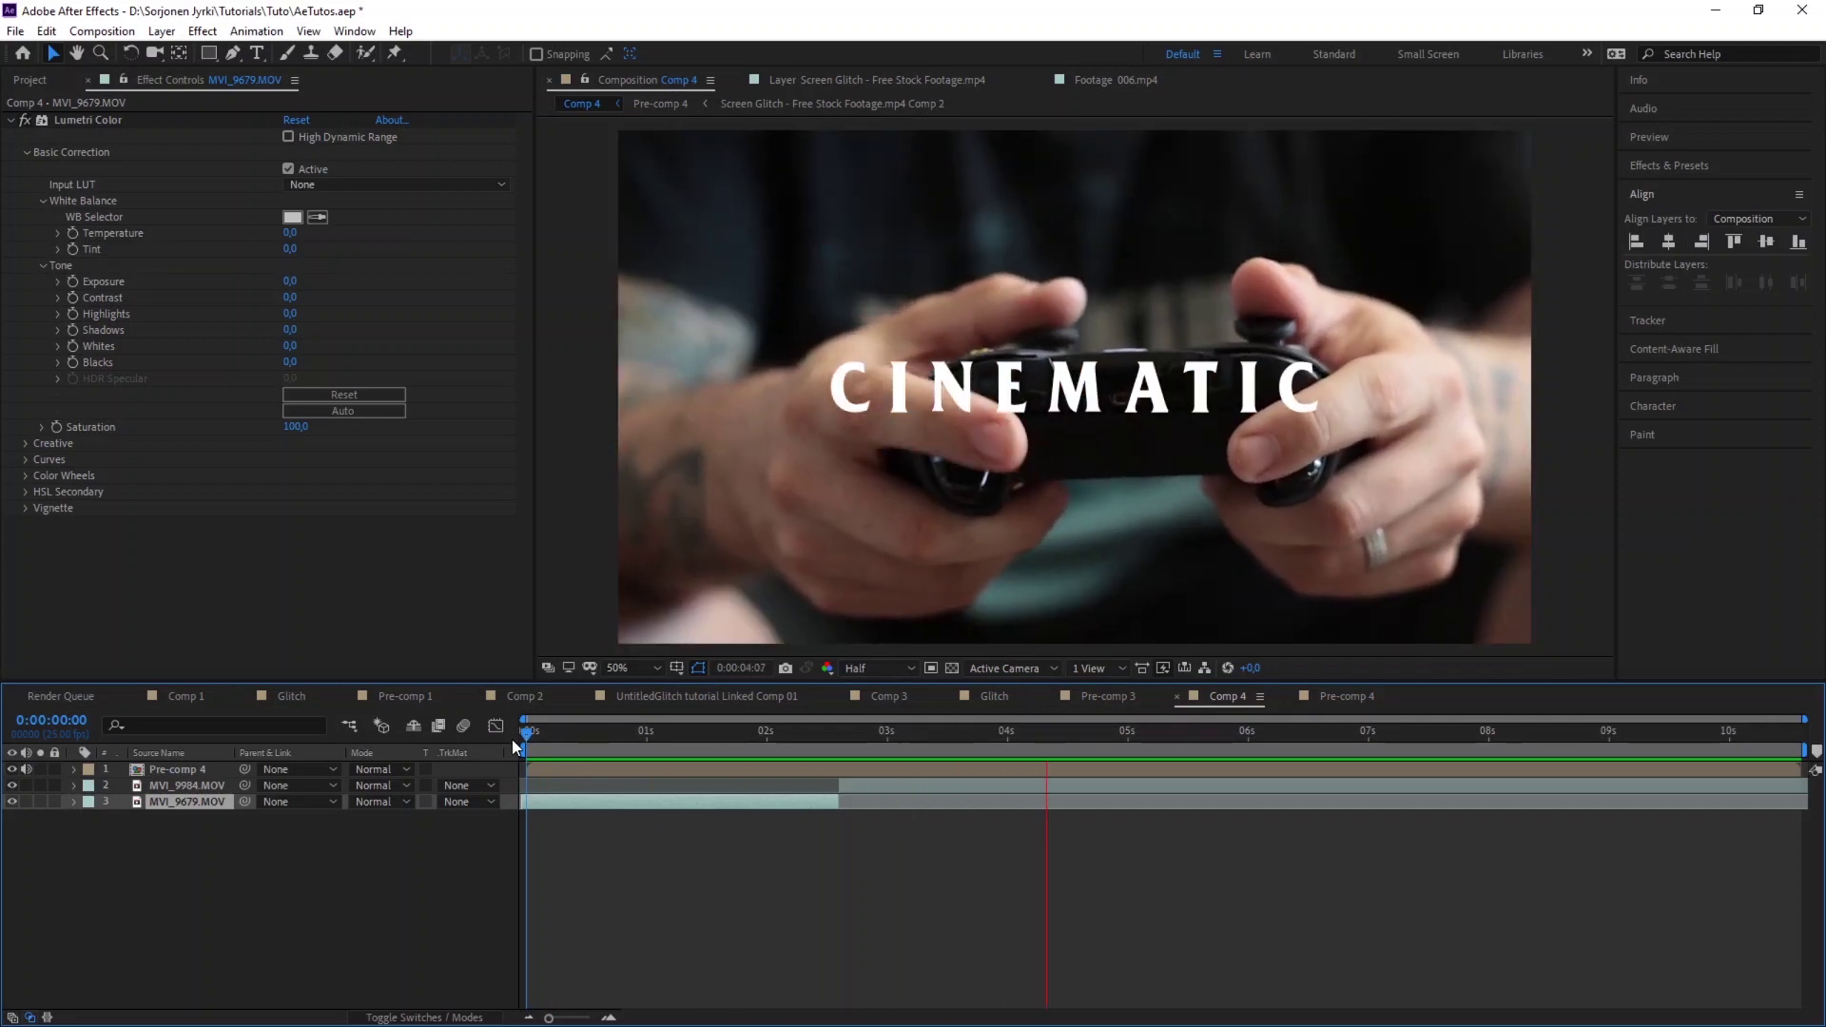
key(space)
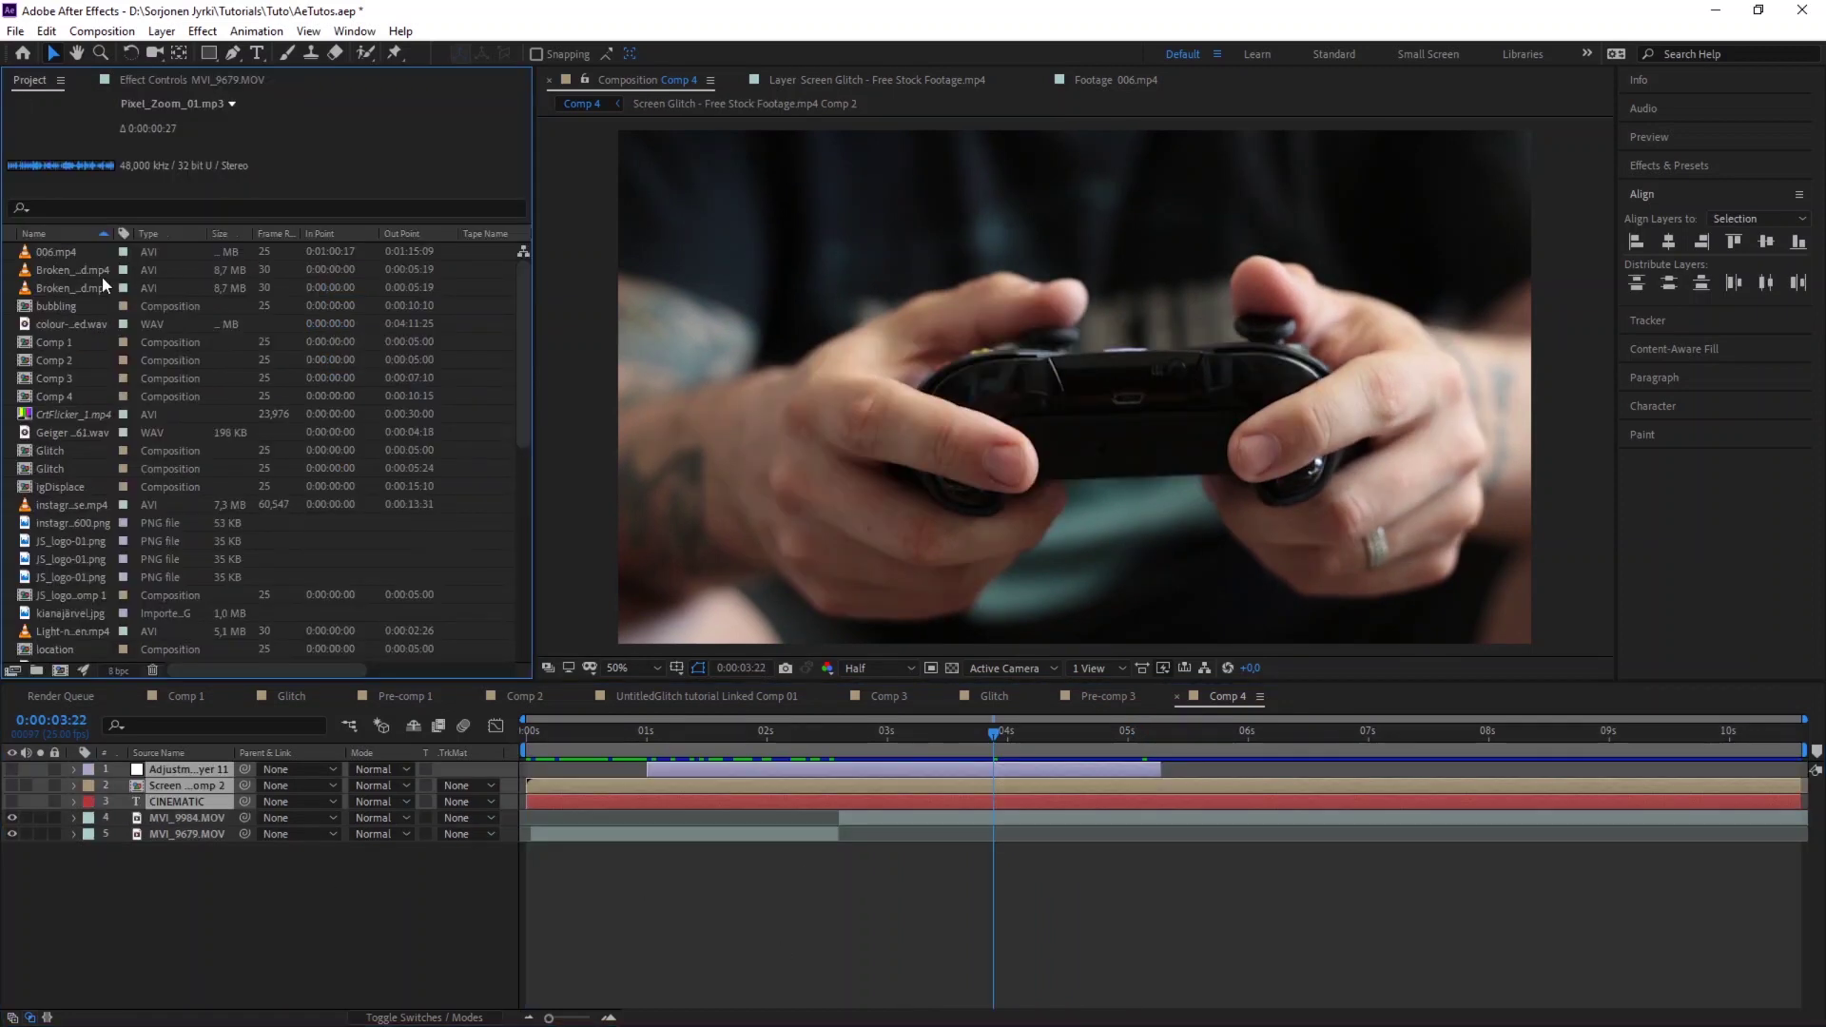
- Add the Broken_Monitor footage to Comp 4 as layer 2 and preview it
drag(88, 291, 152, 882)
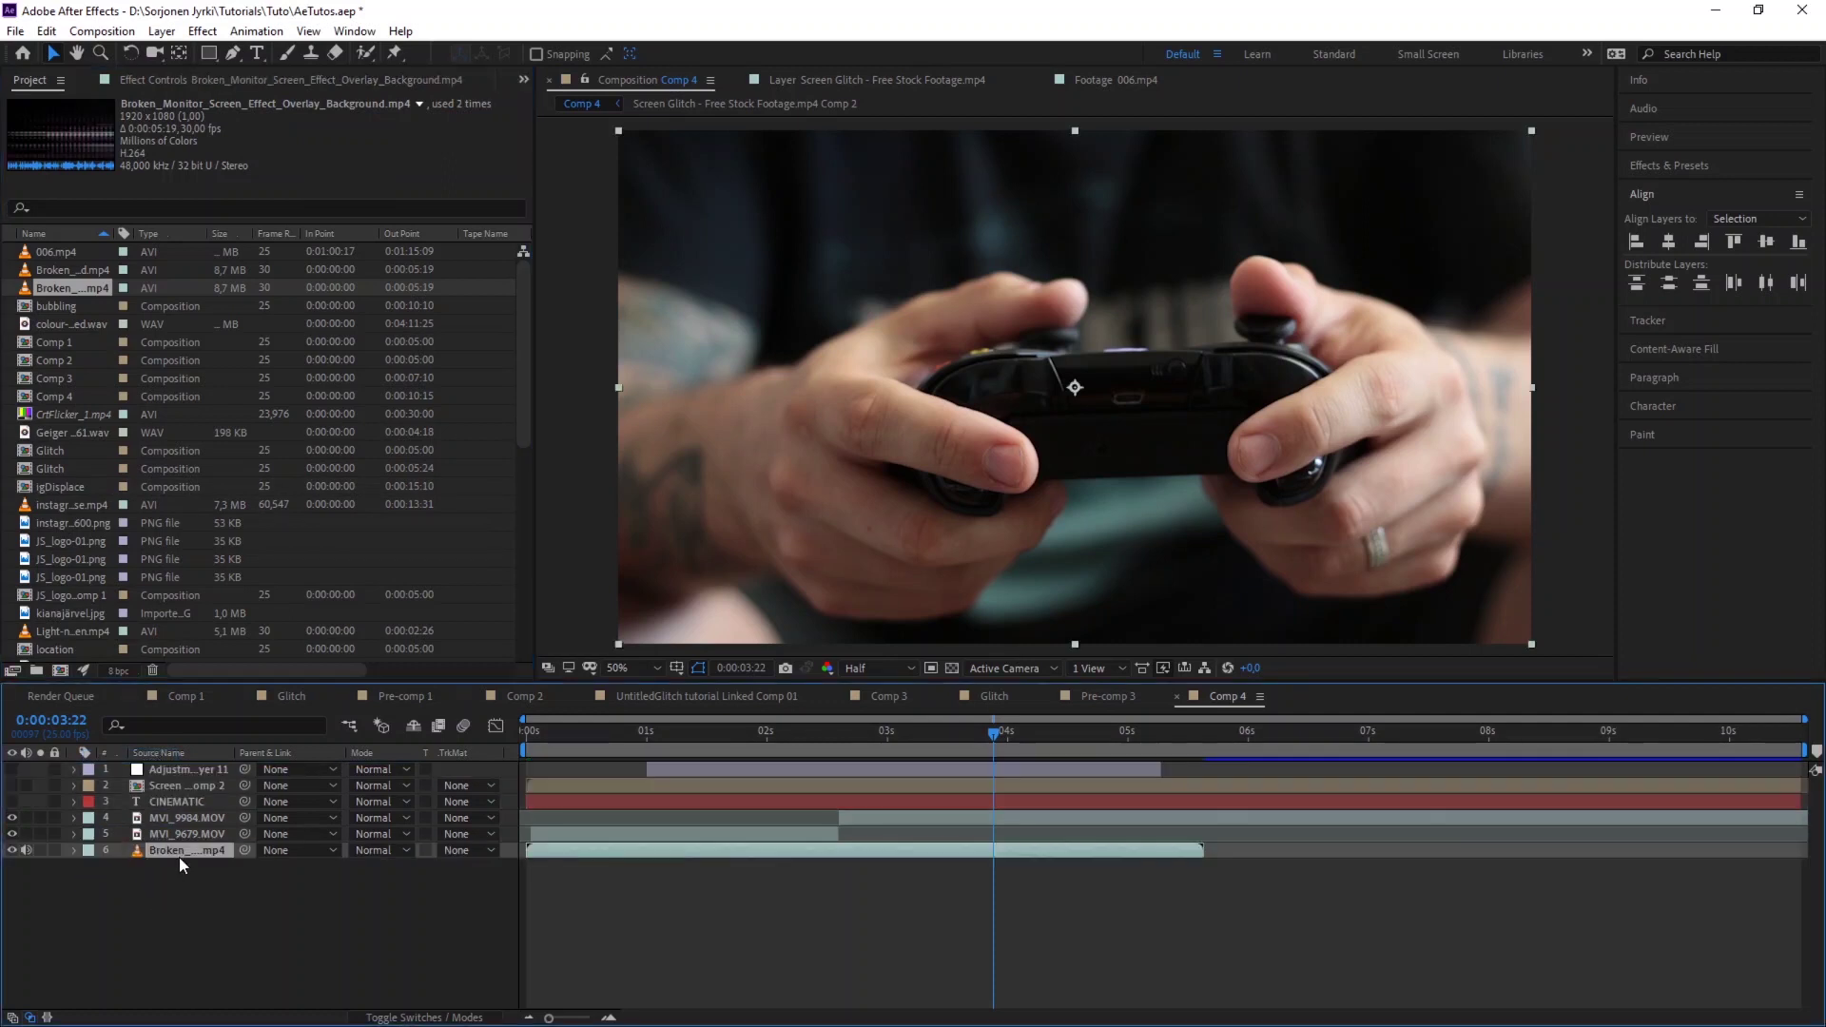
drag(209, 757, 201, 782)
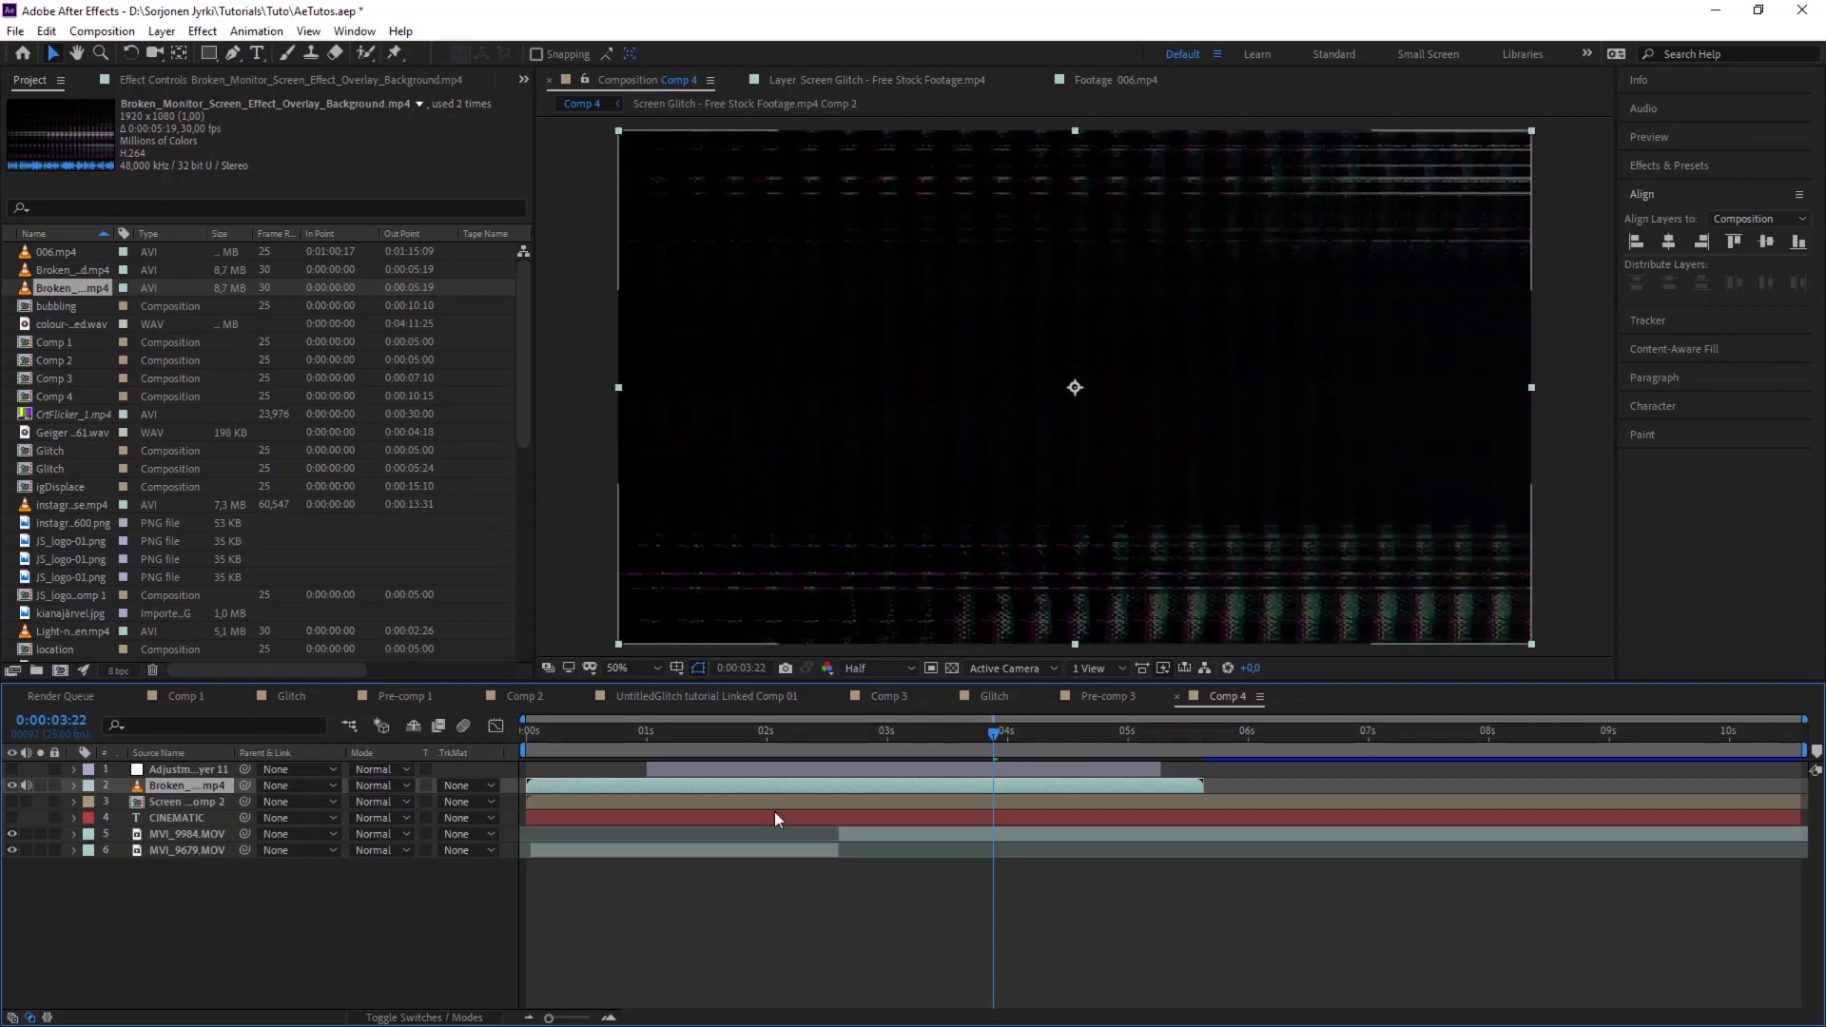
key(Home)
key(space)
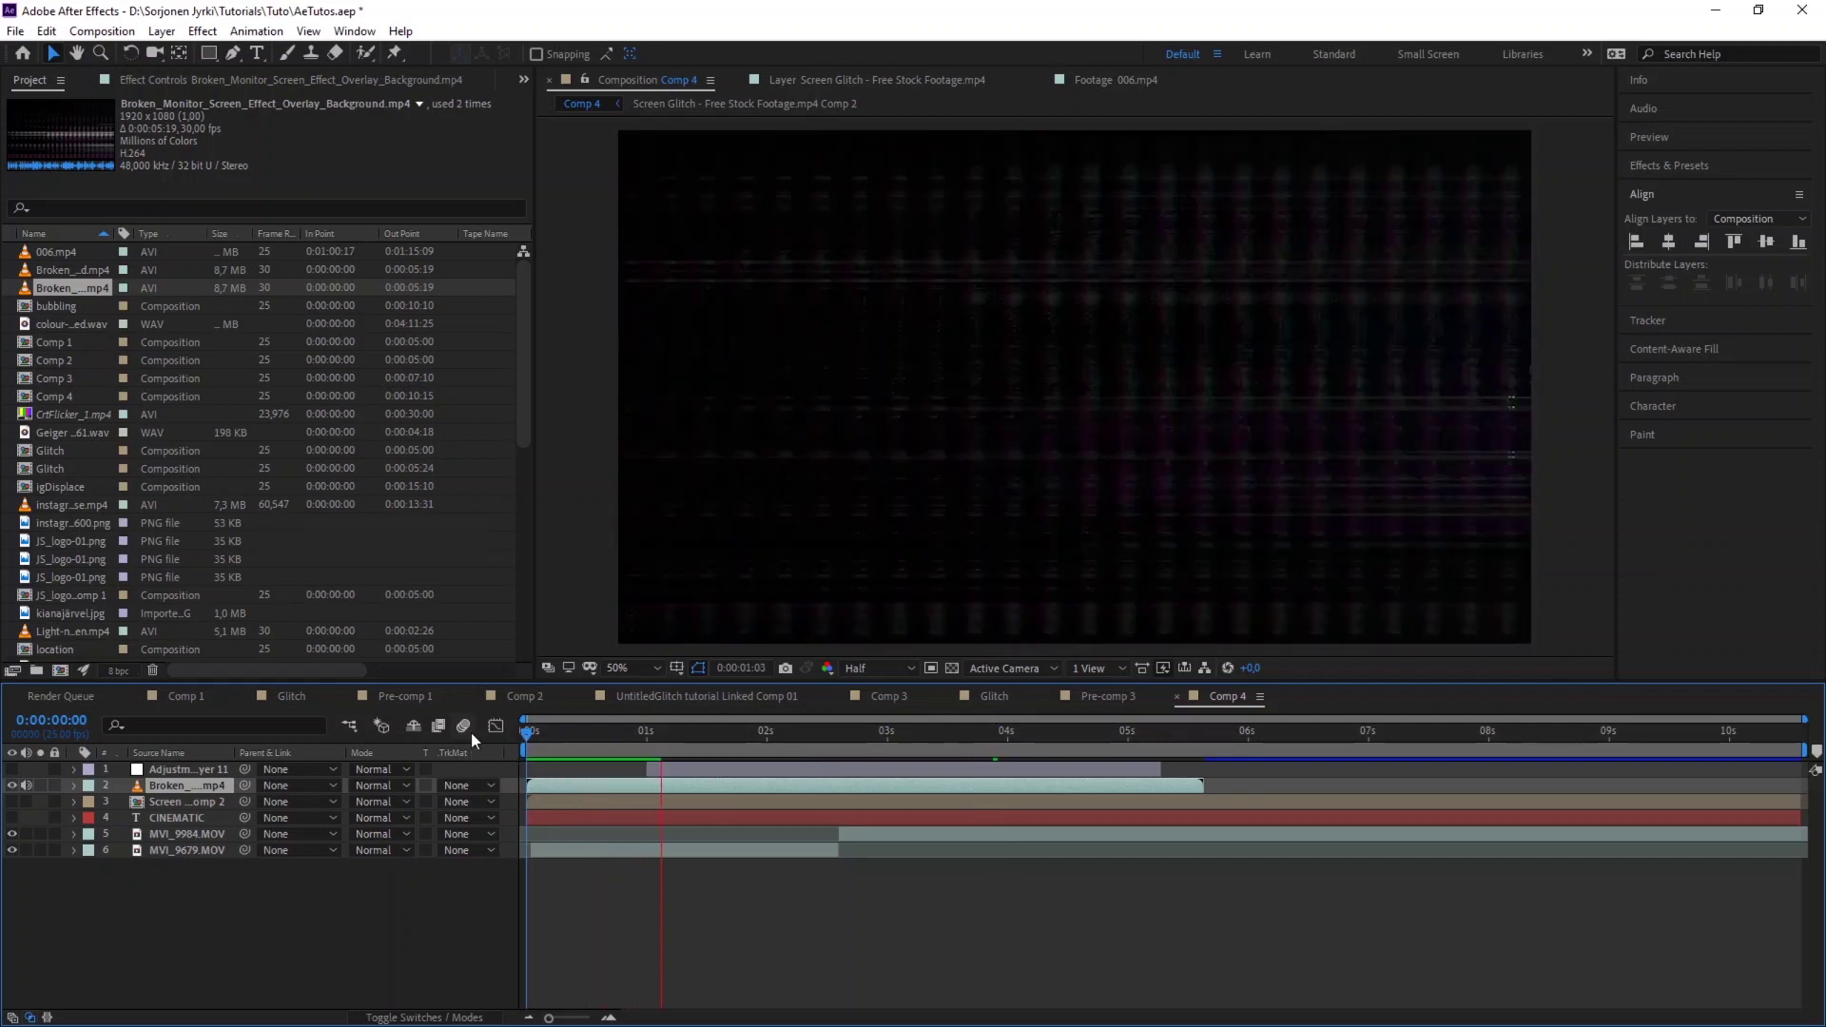
key(space)
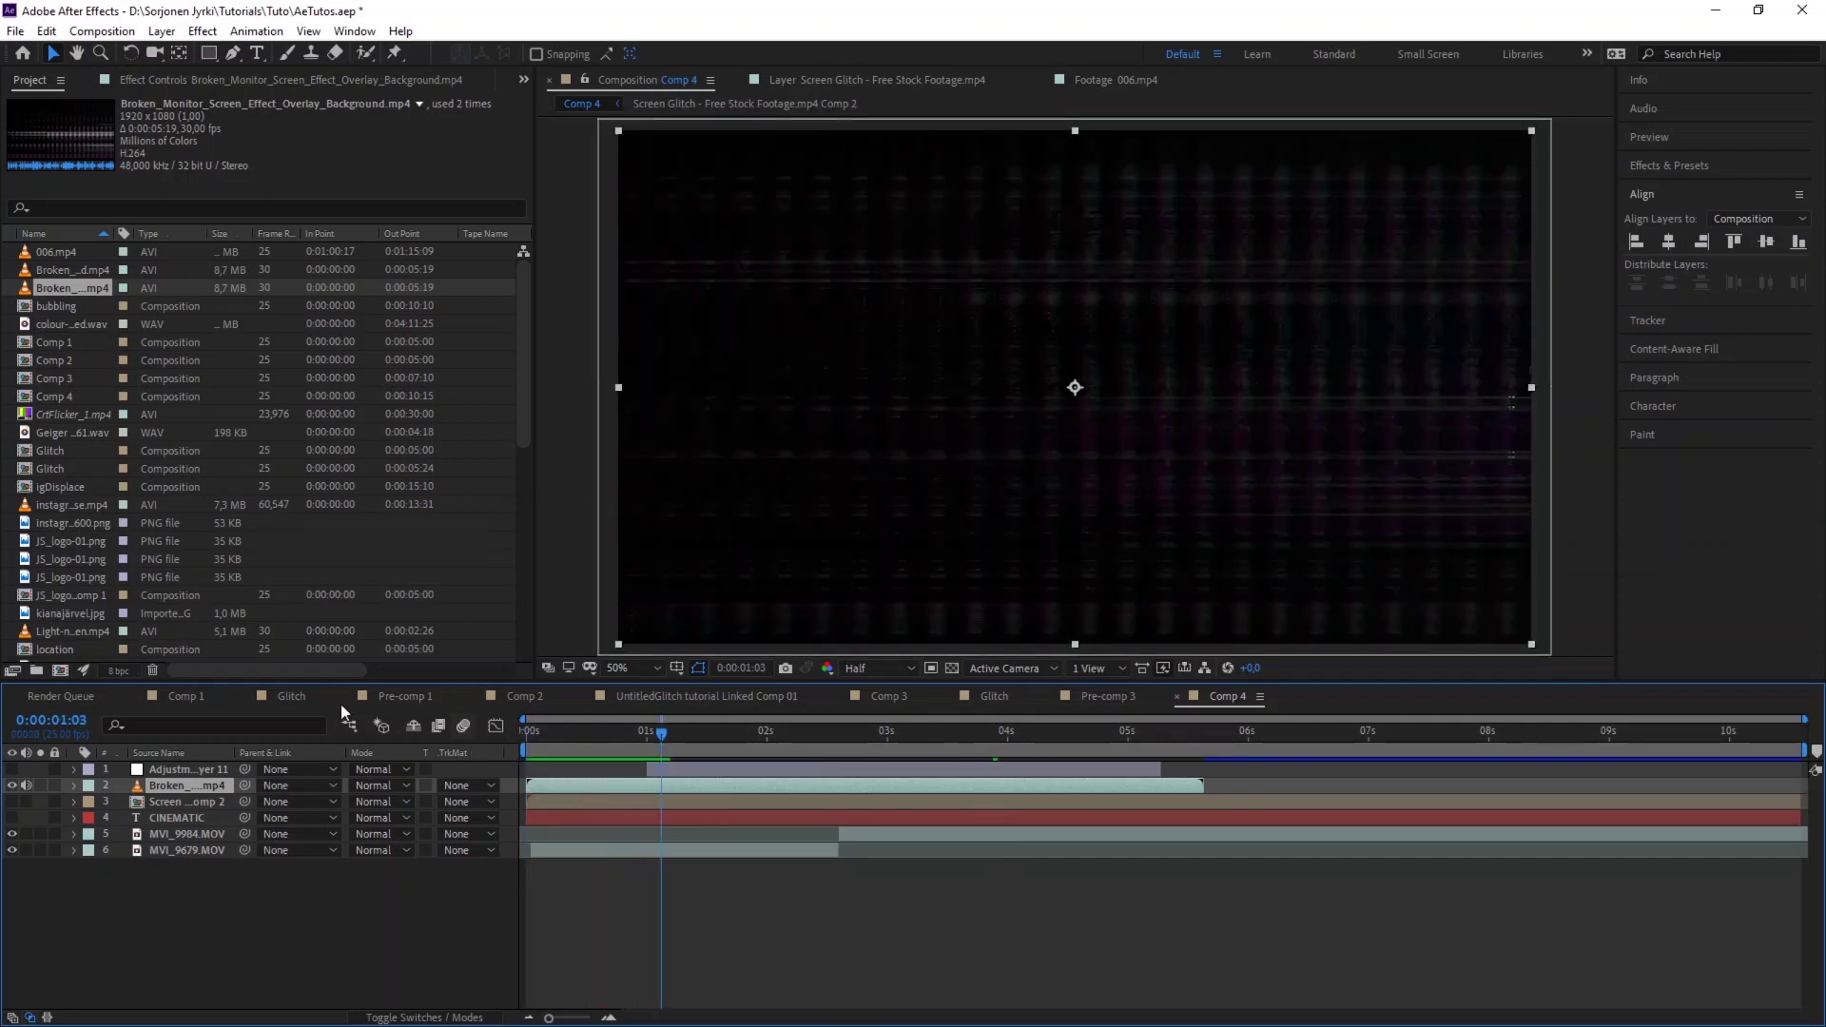
- Make the Broken Monitor footage Adjustment Layer 11's displacement map and turn the layer visible
click(163, 769)
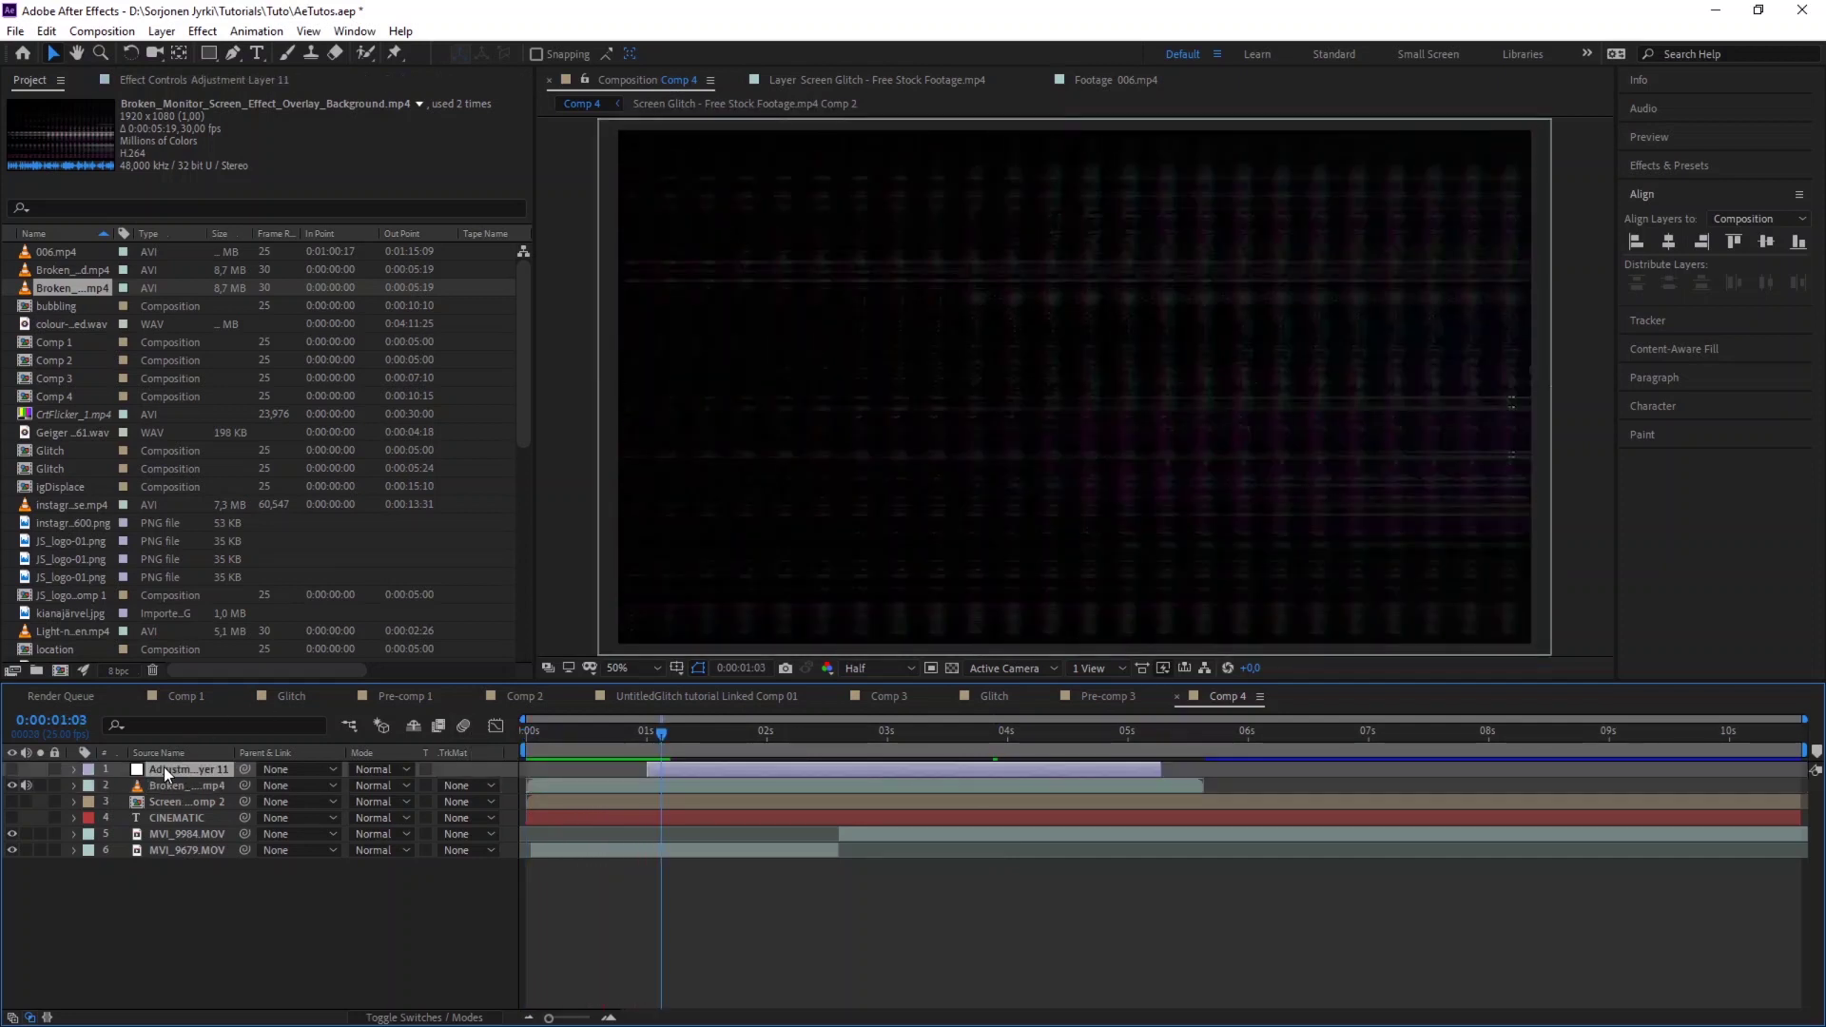
click(236, 83)
click(351, 139)
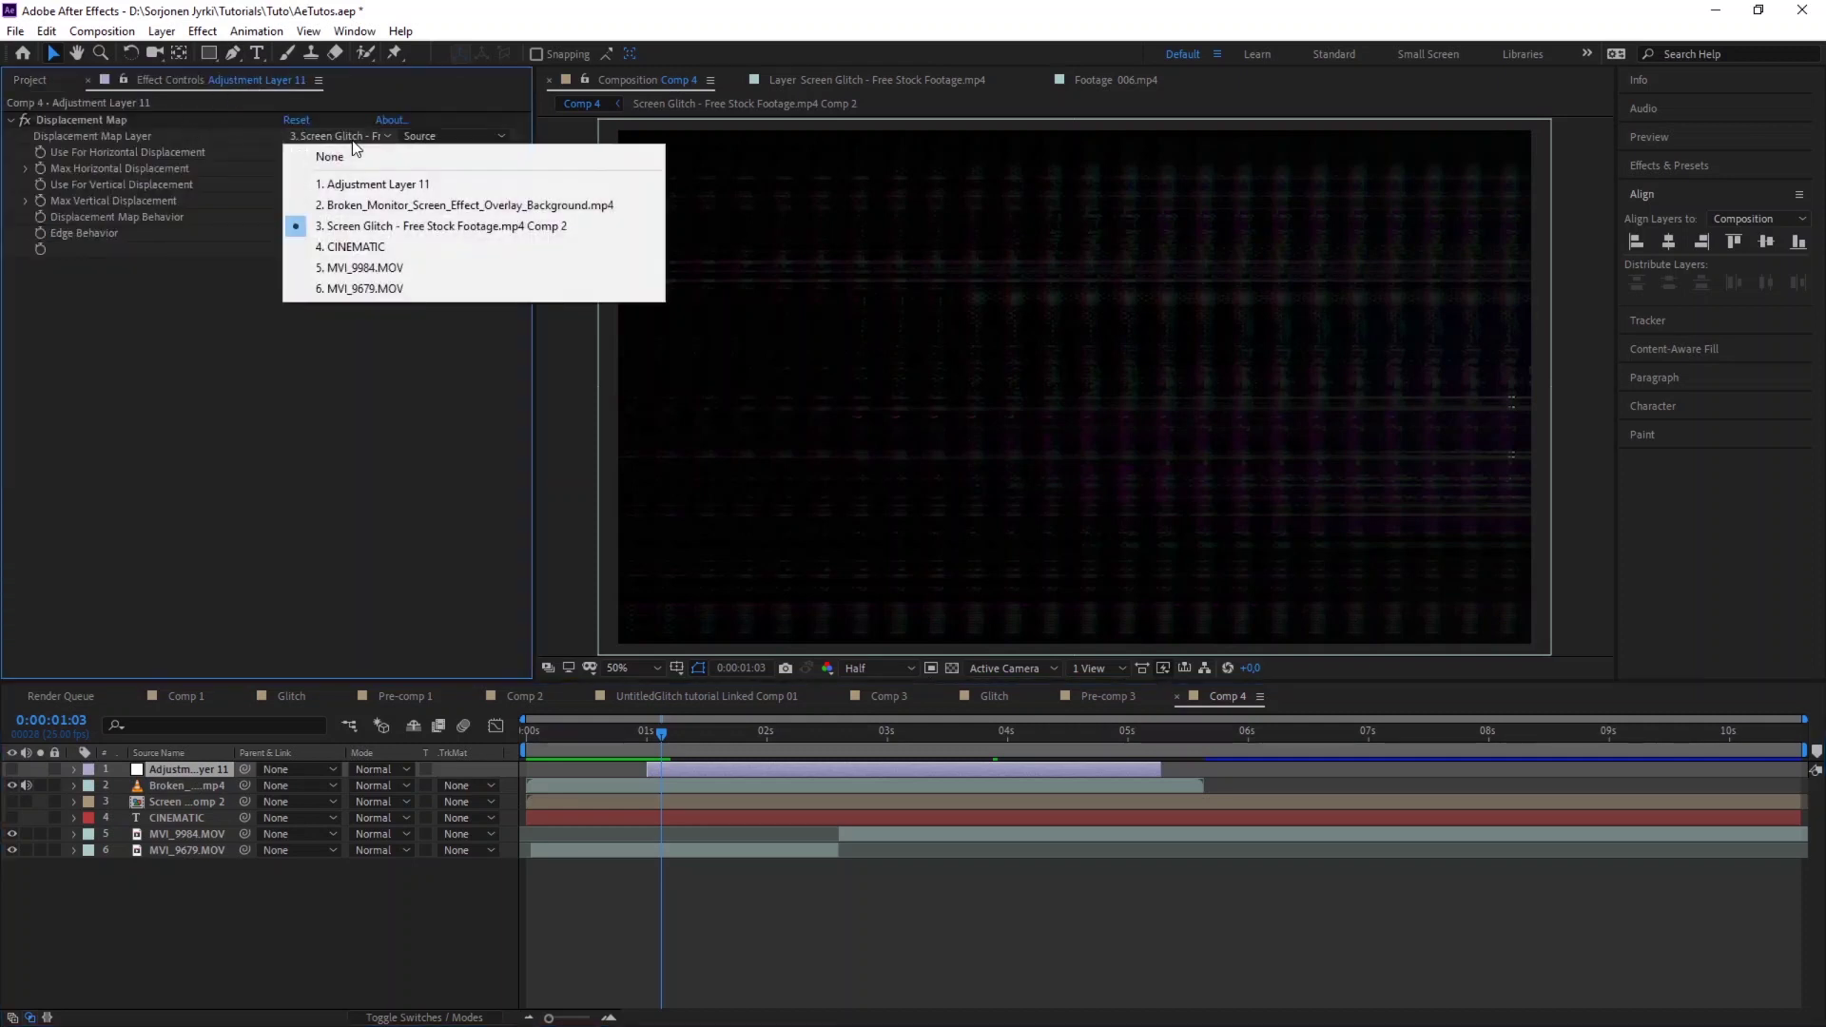
click(371, 204)
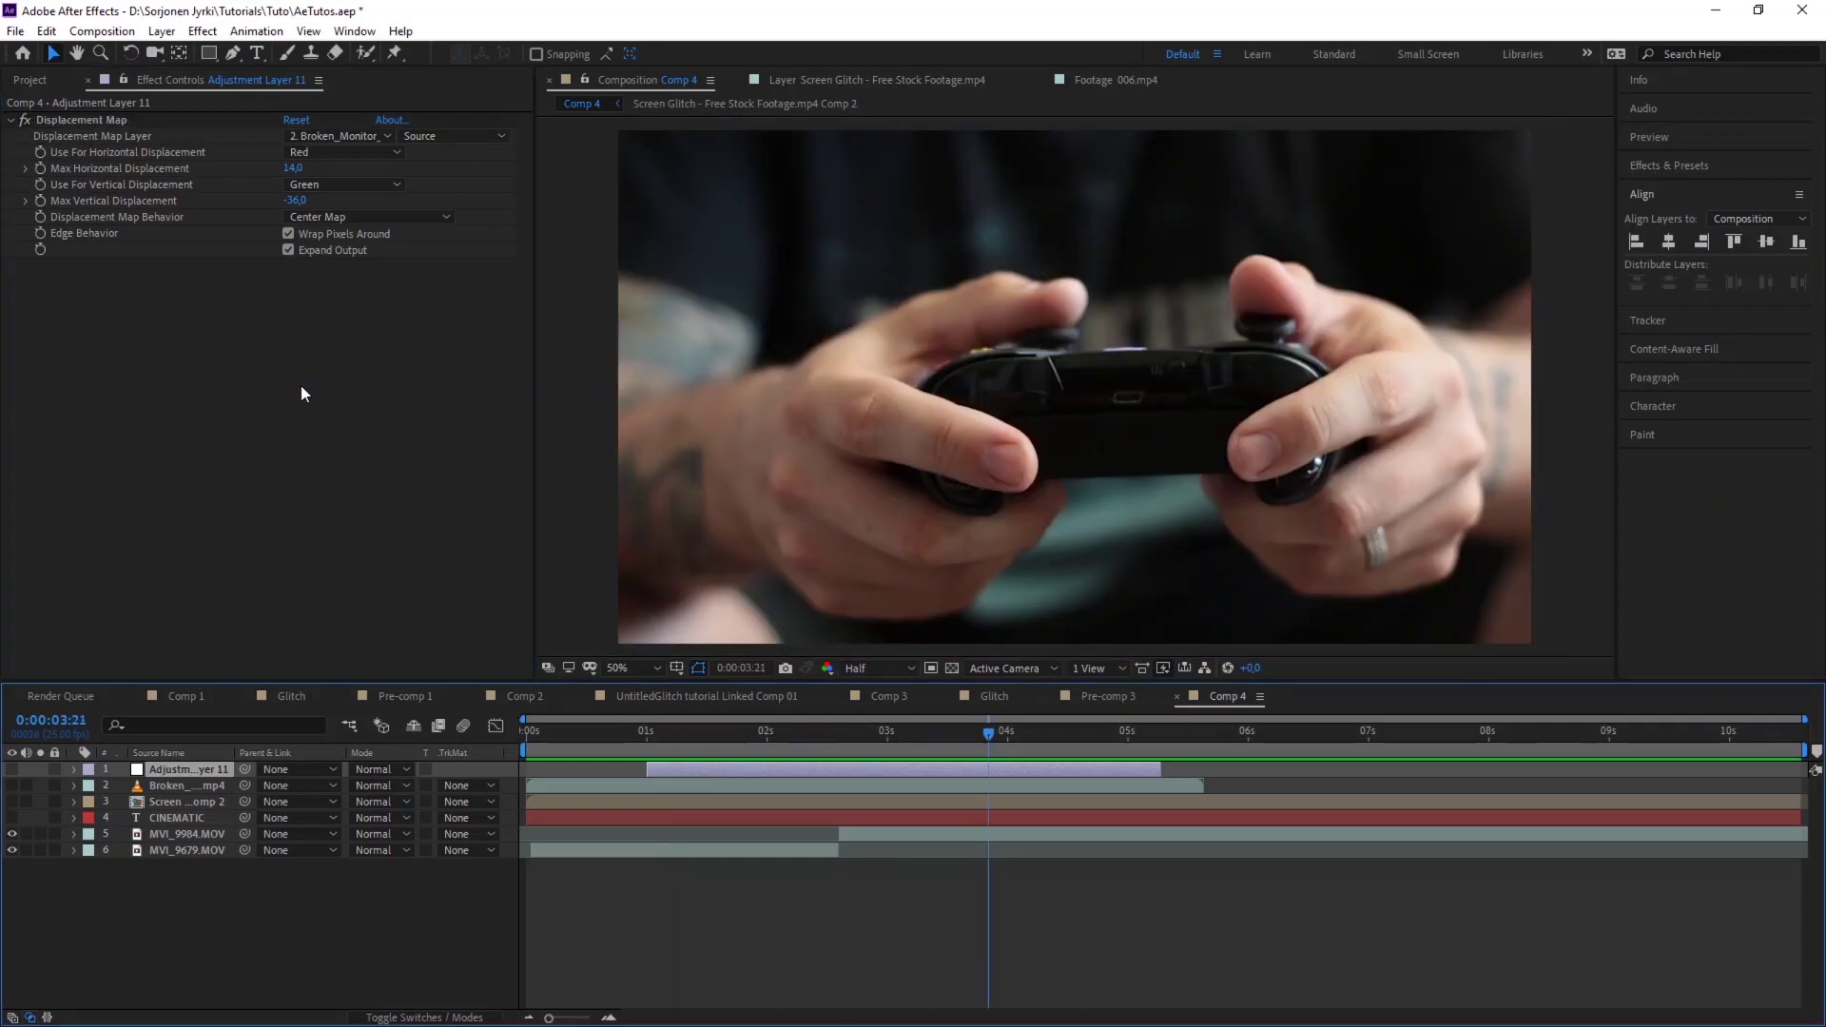
click(14, 770)
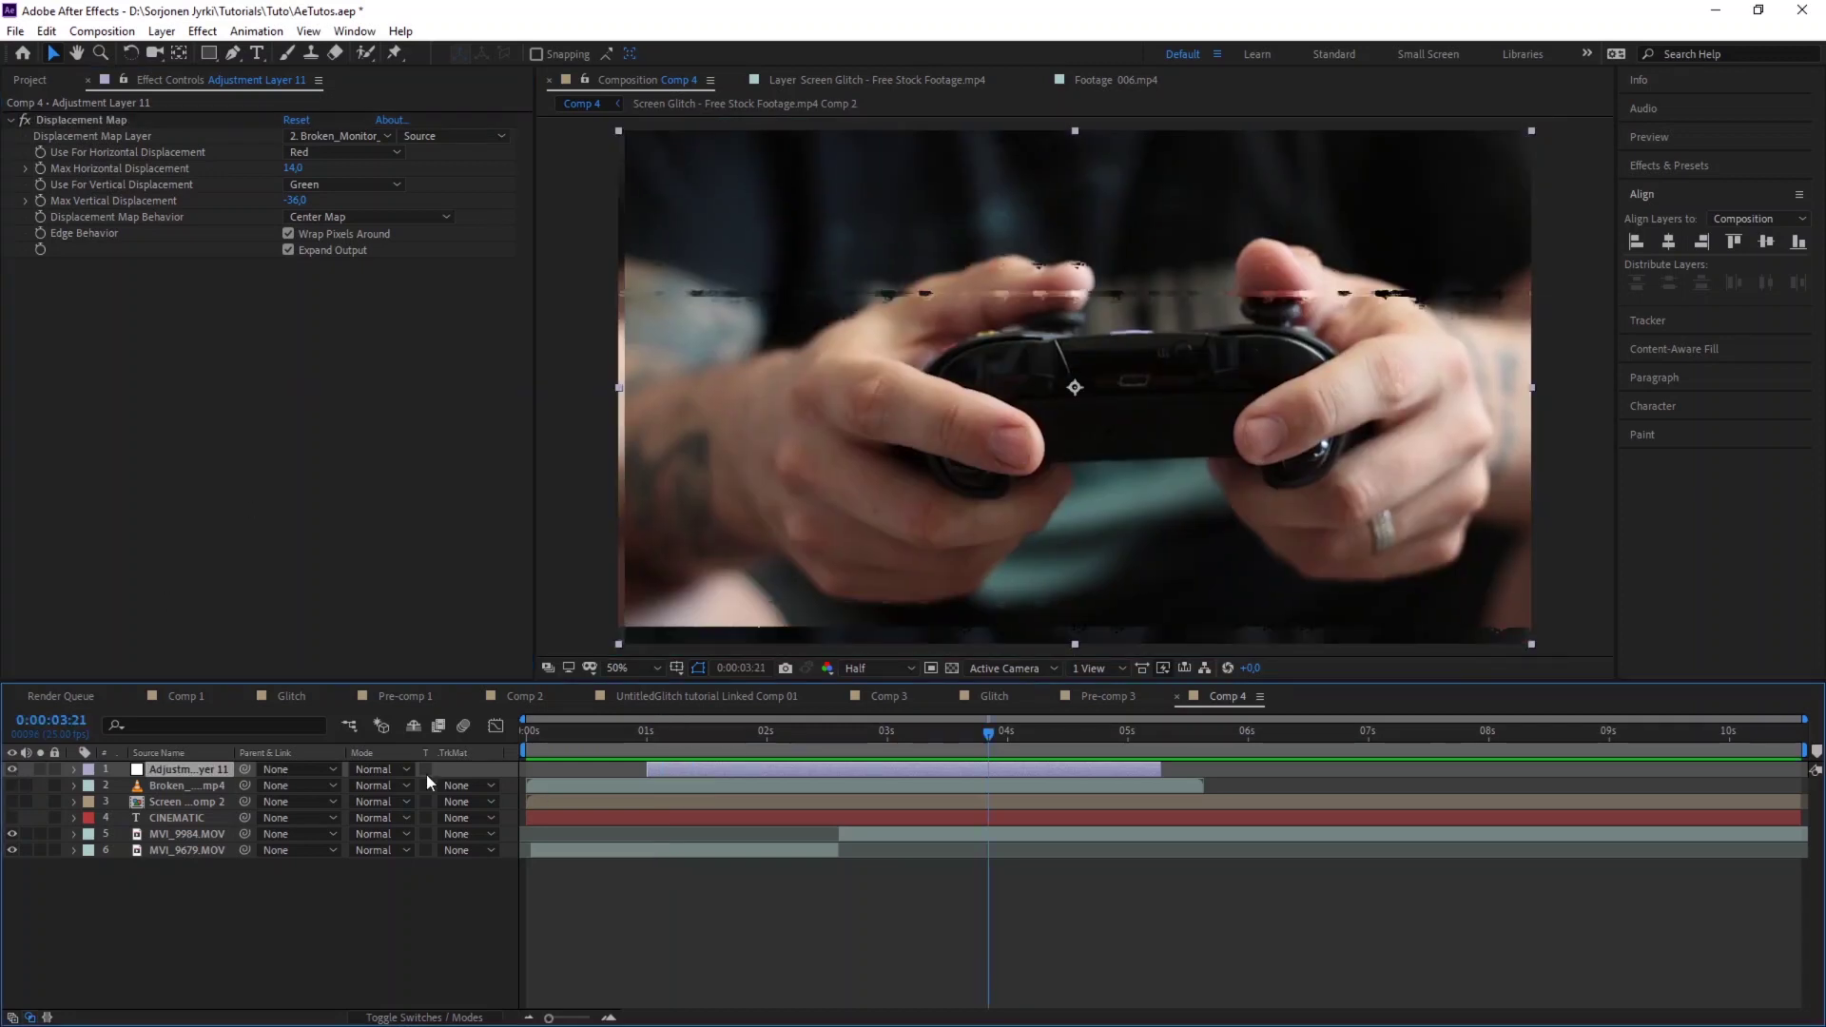
click(559, 762)
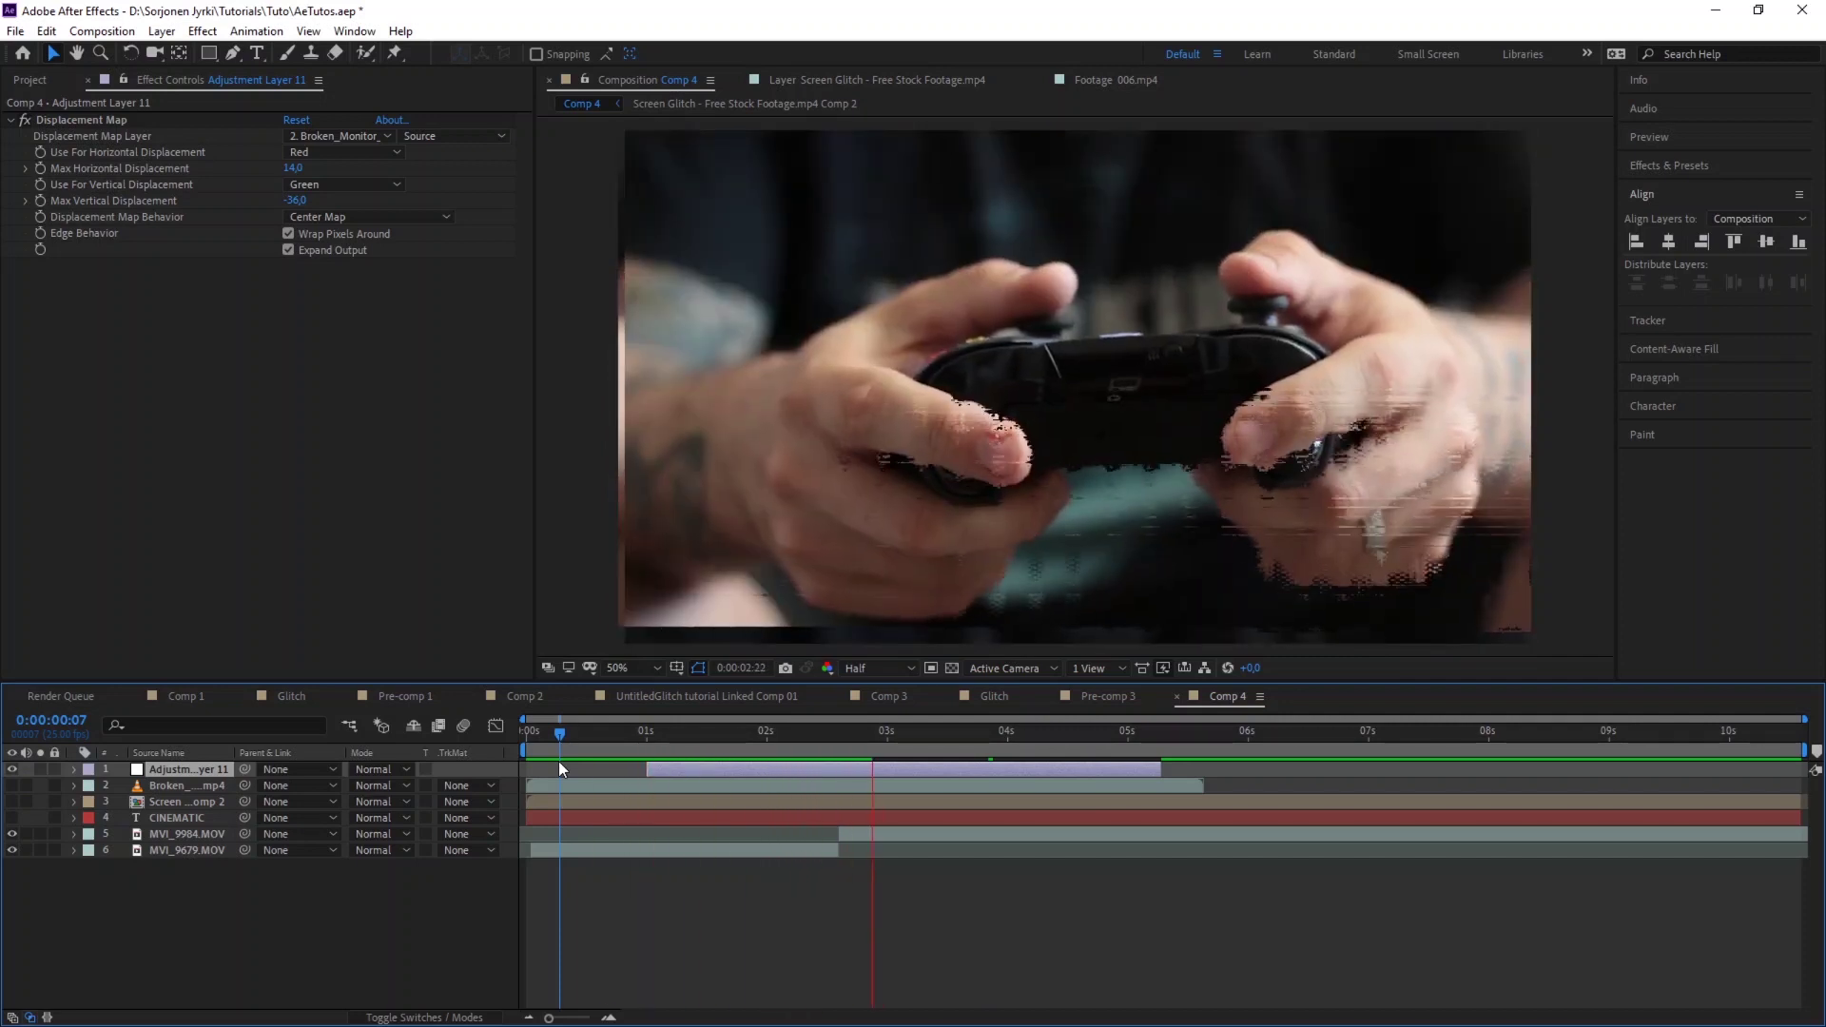
click(30, 80)
- Add 006.mp4 to Comp 4 as layer 2 and make it the Displacement Map layer
drag(88, 529, 99, 781)
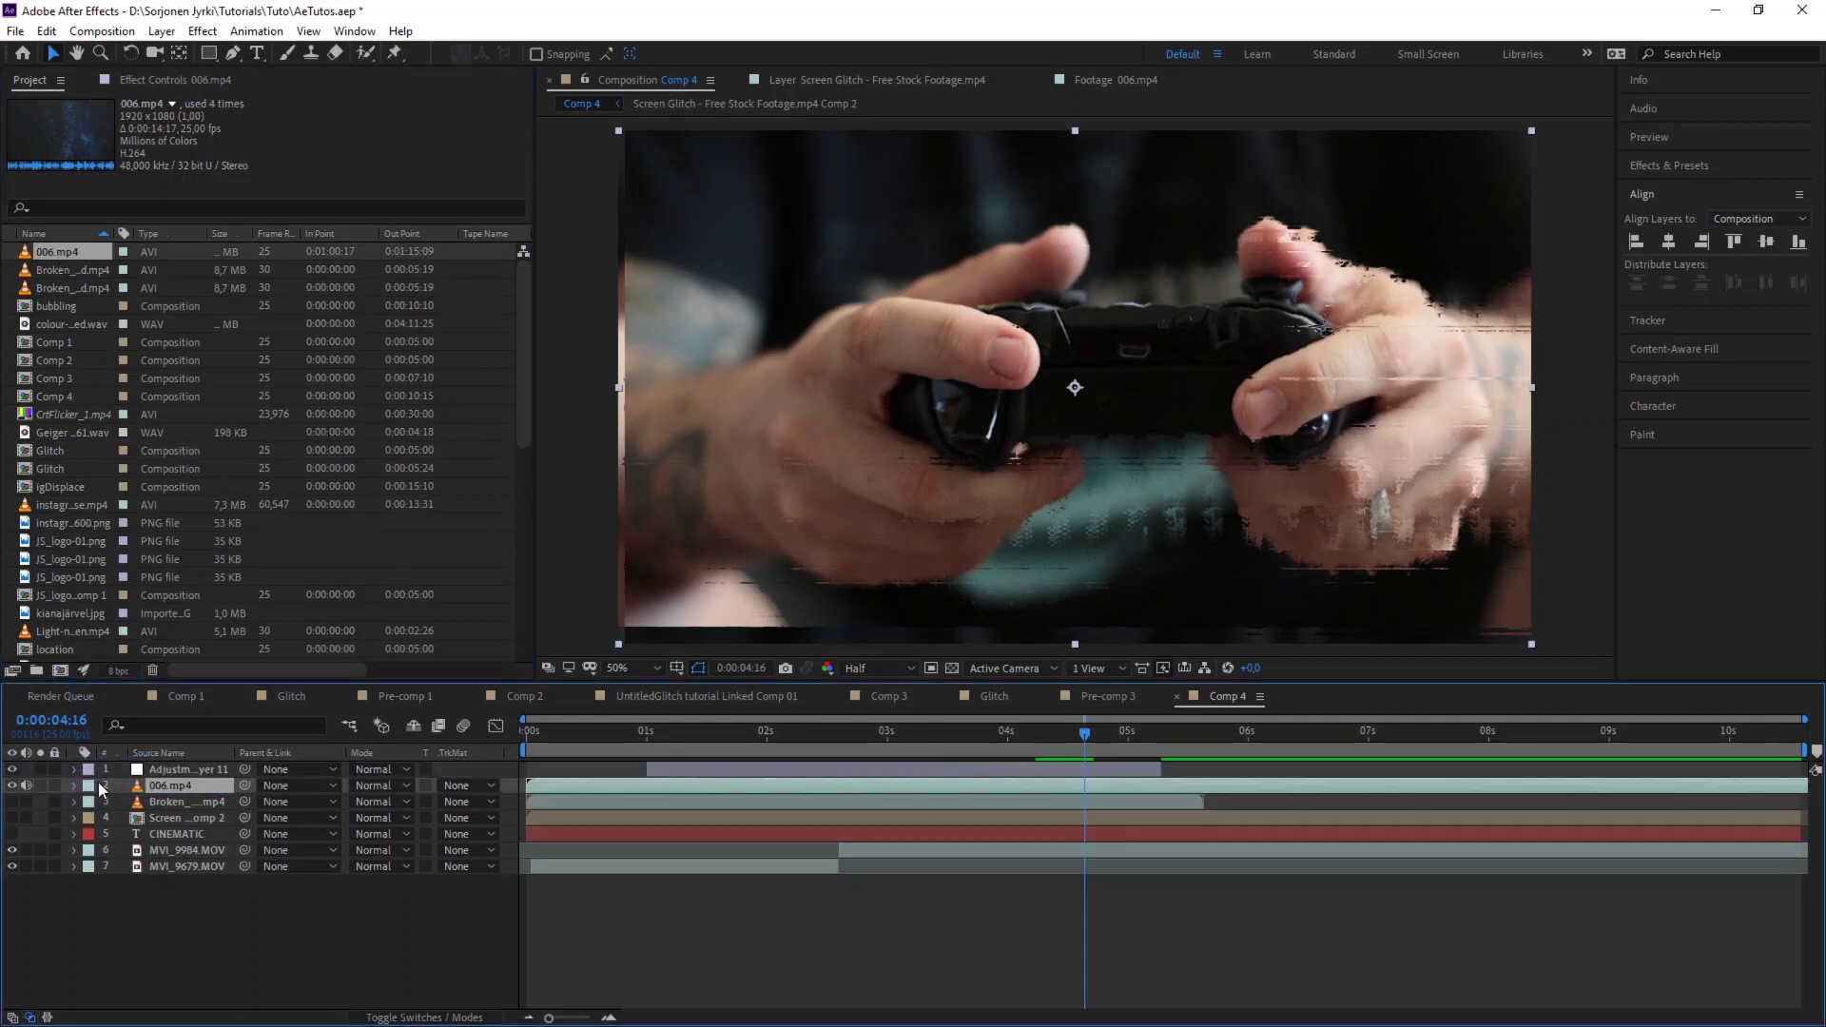
click(15, 775)
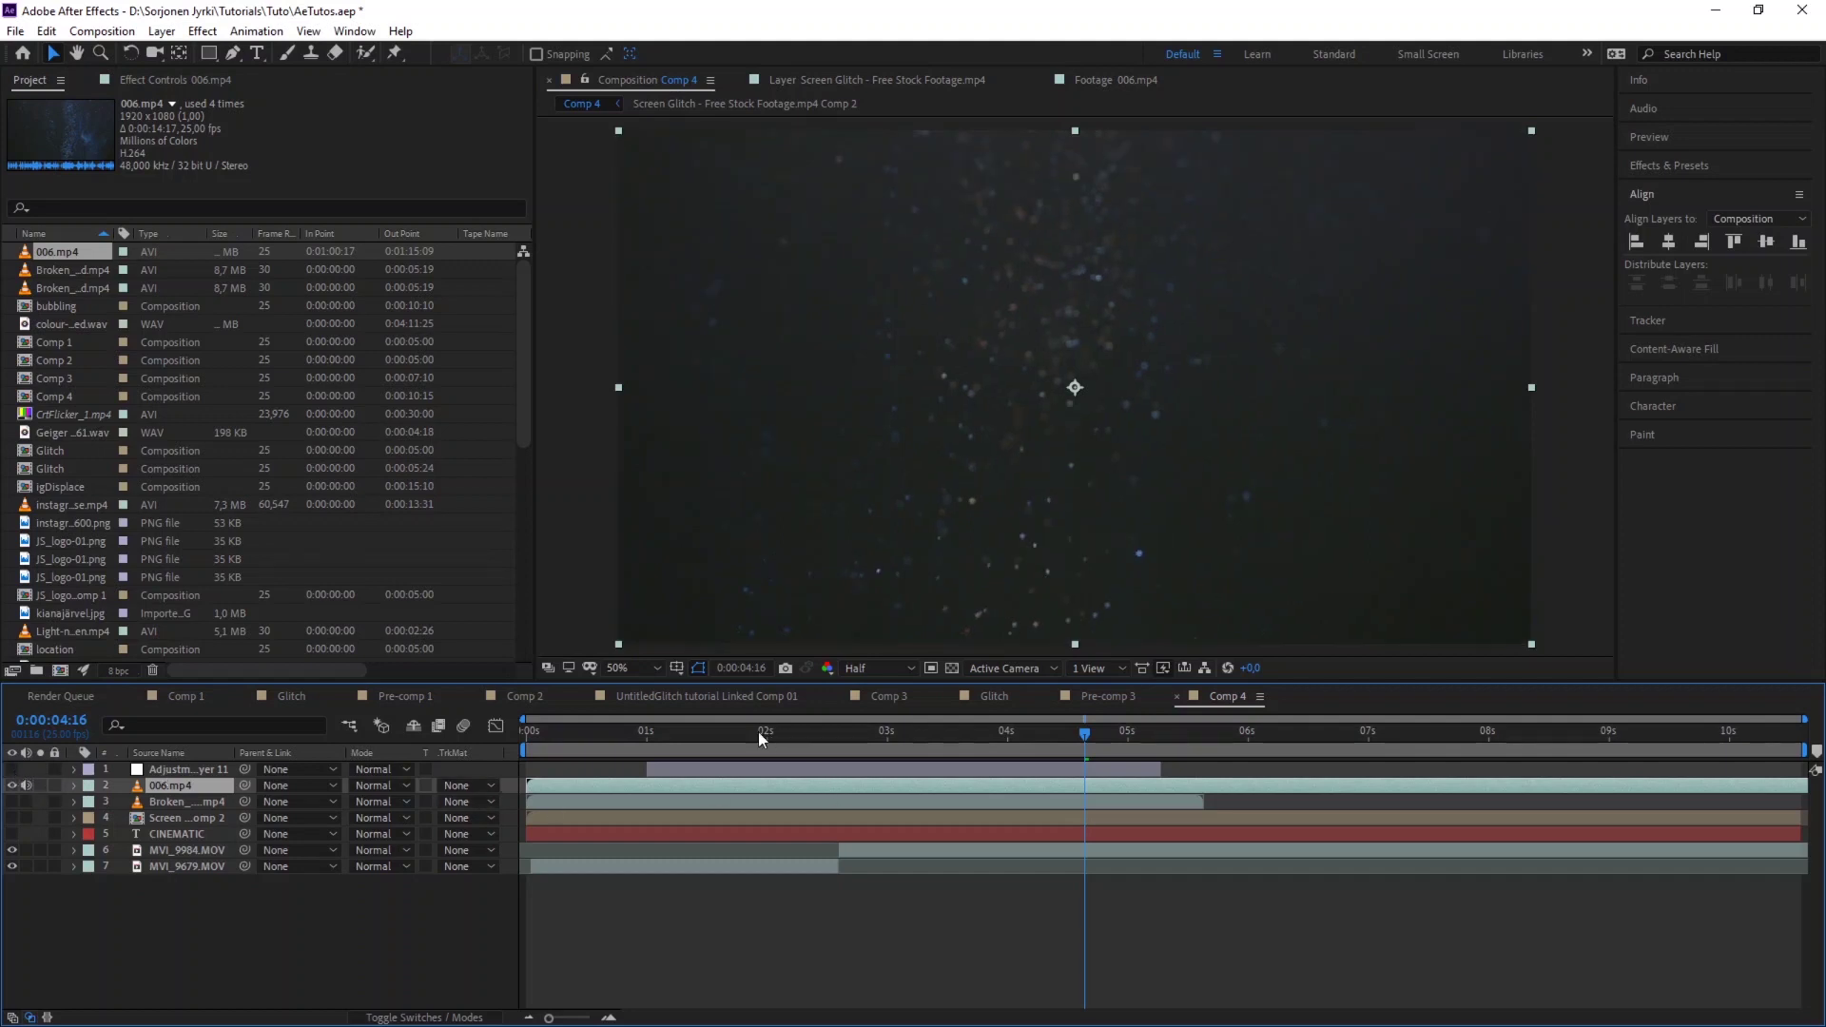
drag(757, 732, 611, 741)
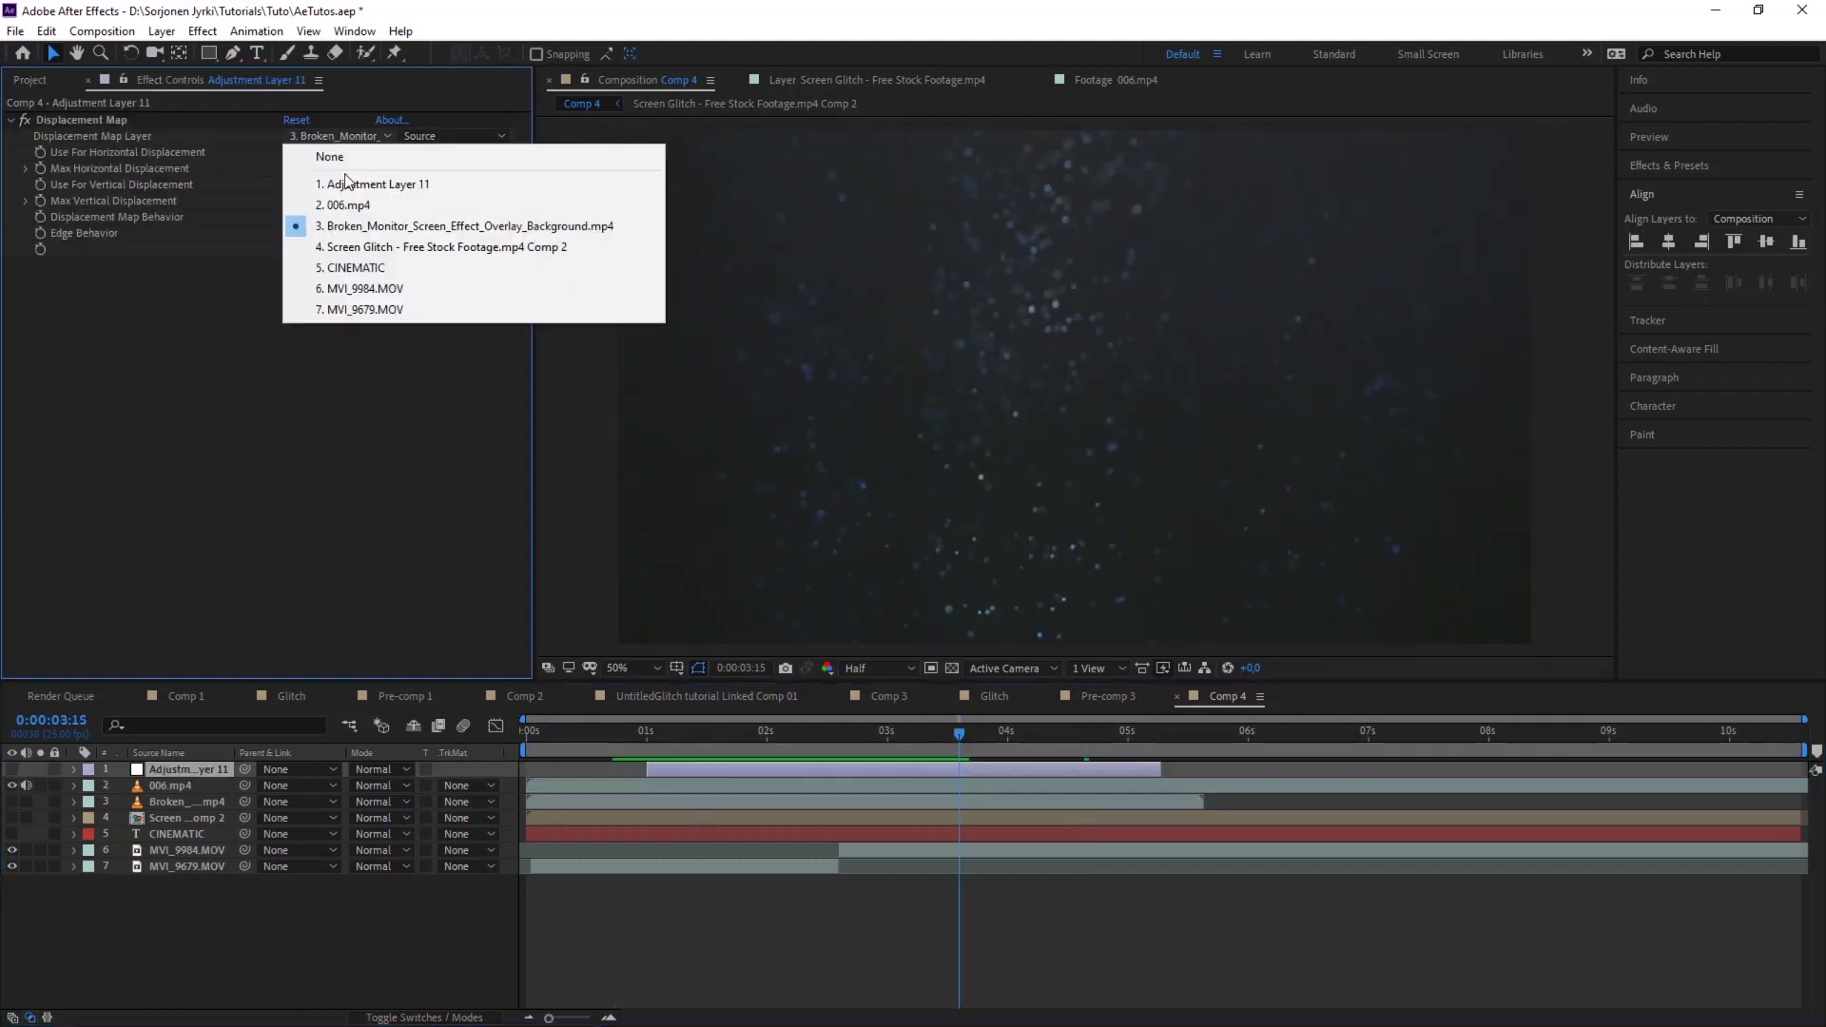
click(348, 204)
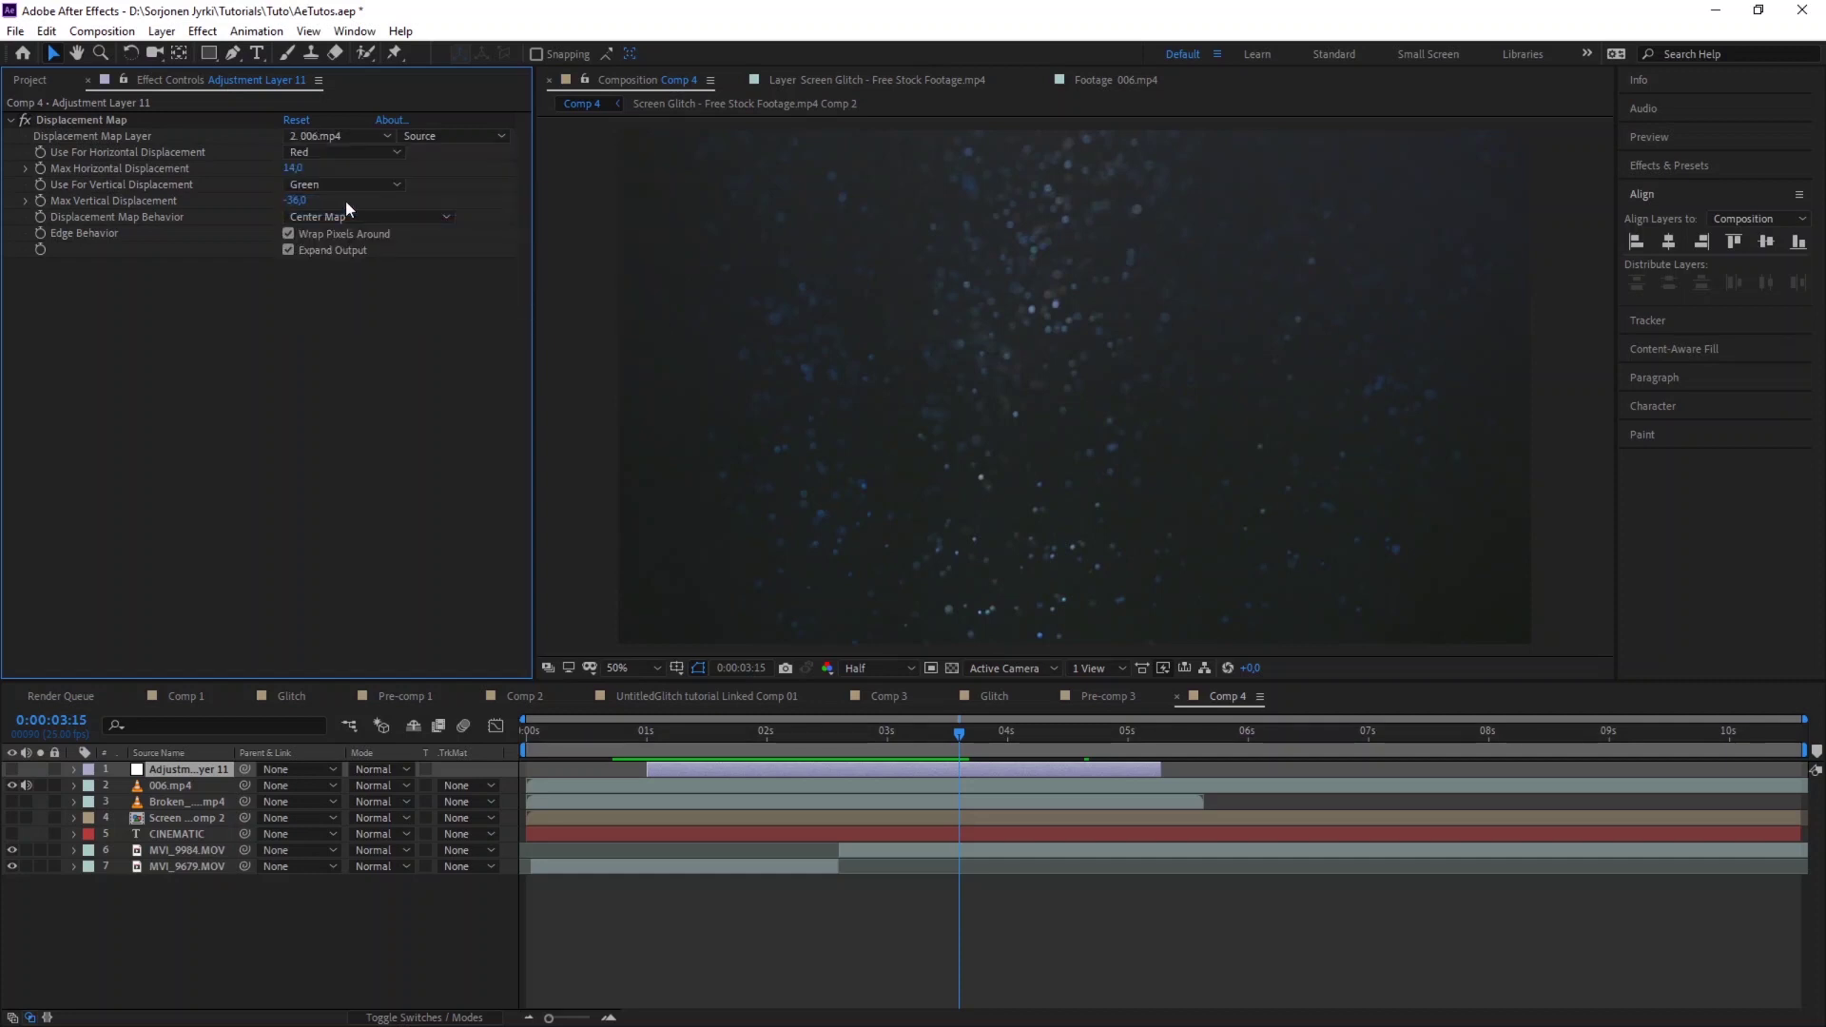
- Hide 006.mp4, show the adjustment layer again, and preview the glitch from about one second
click(12, 785)
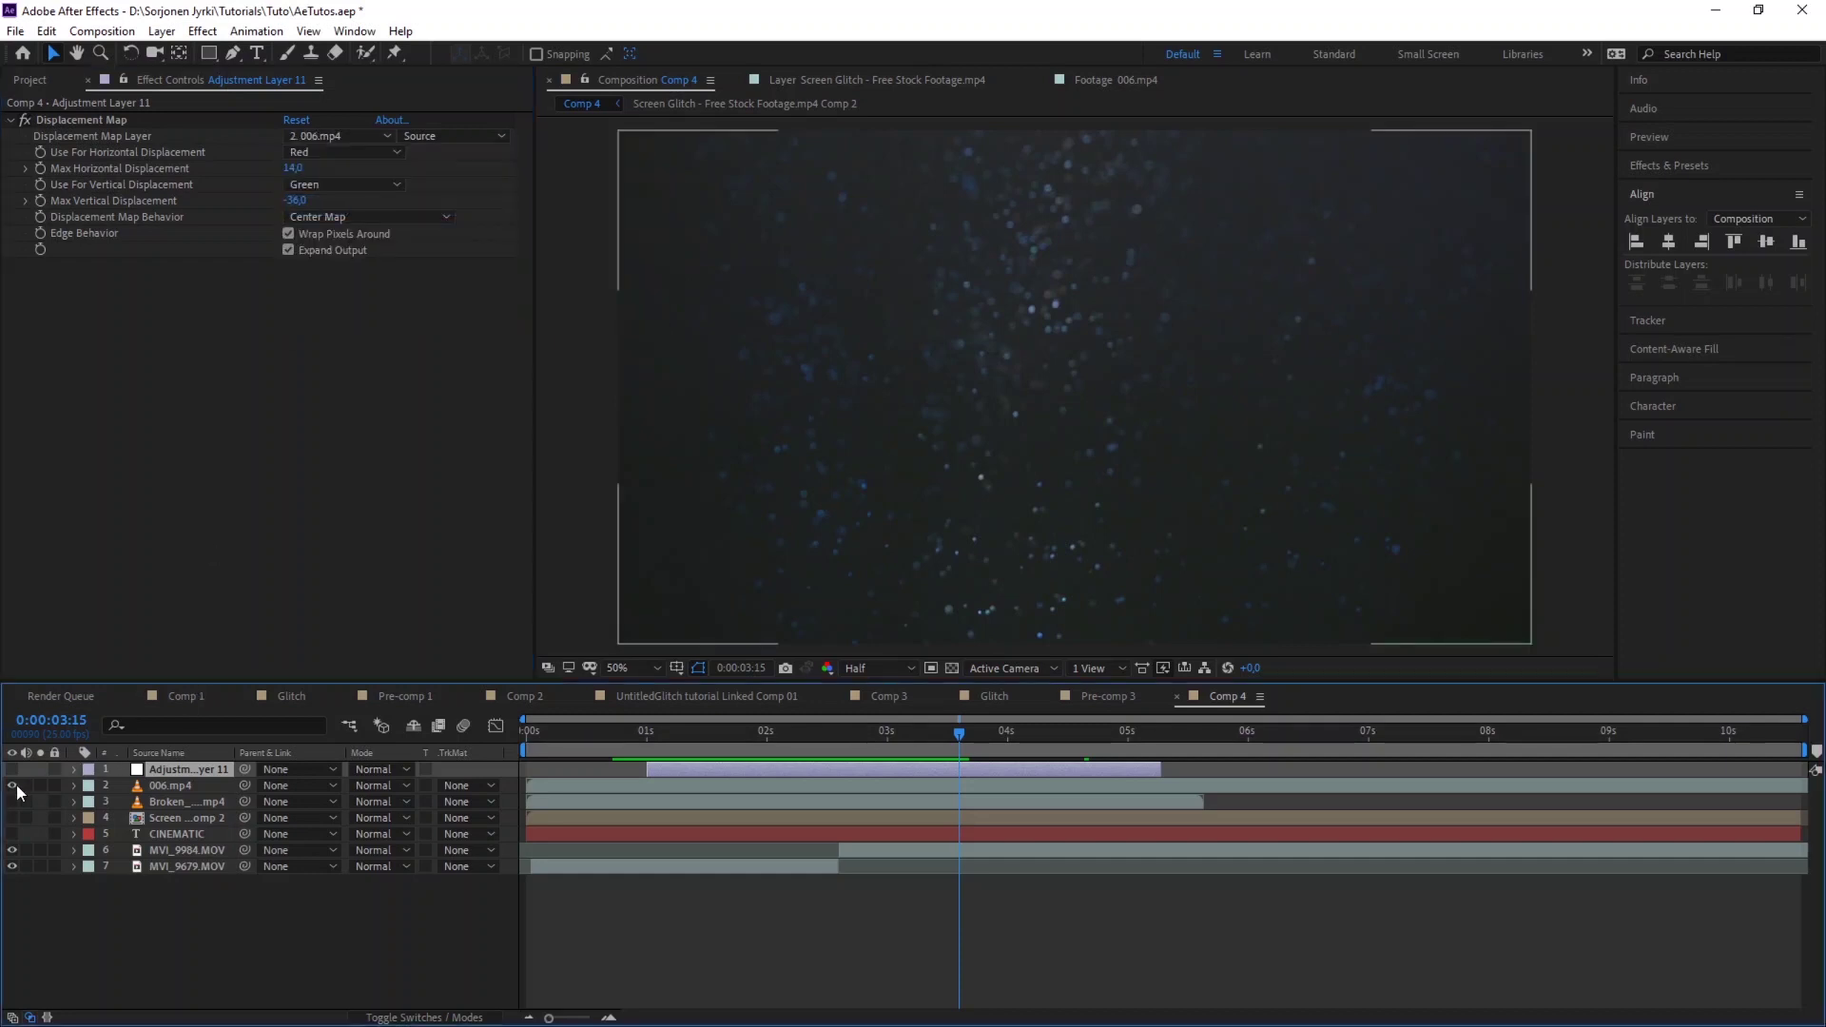
click(12, 769)
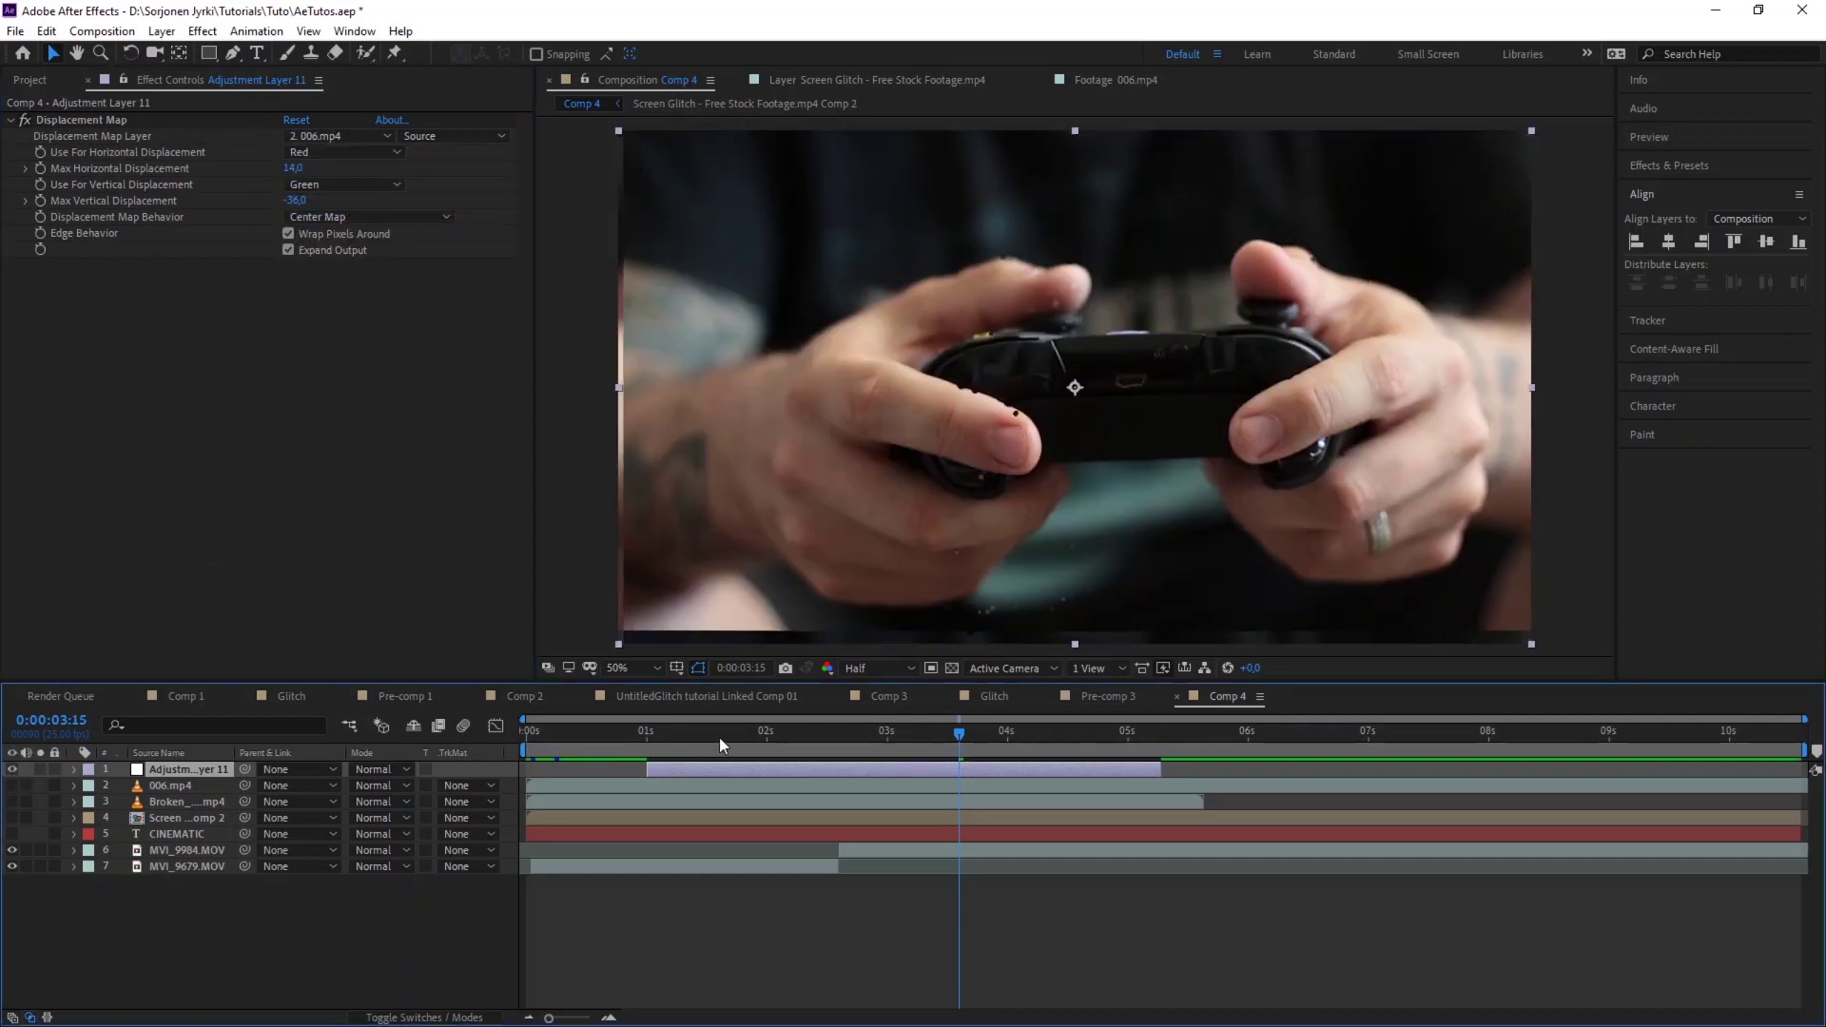
drag(679, 742, 676, 743)
key(space)
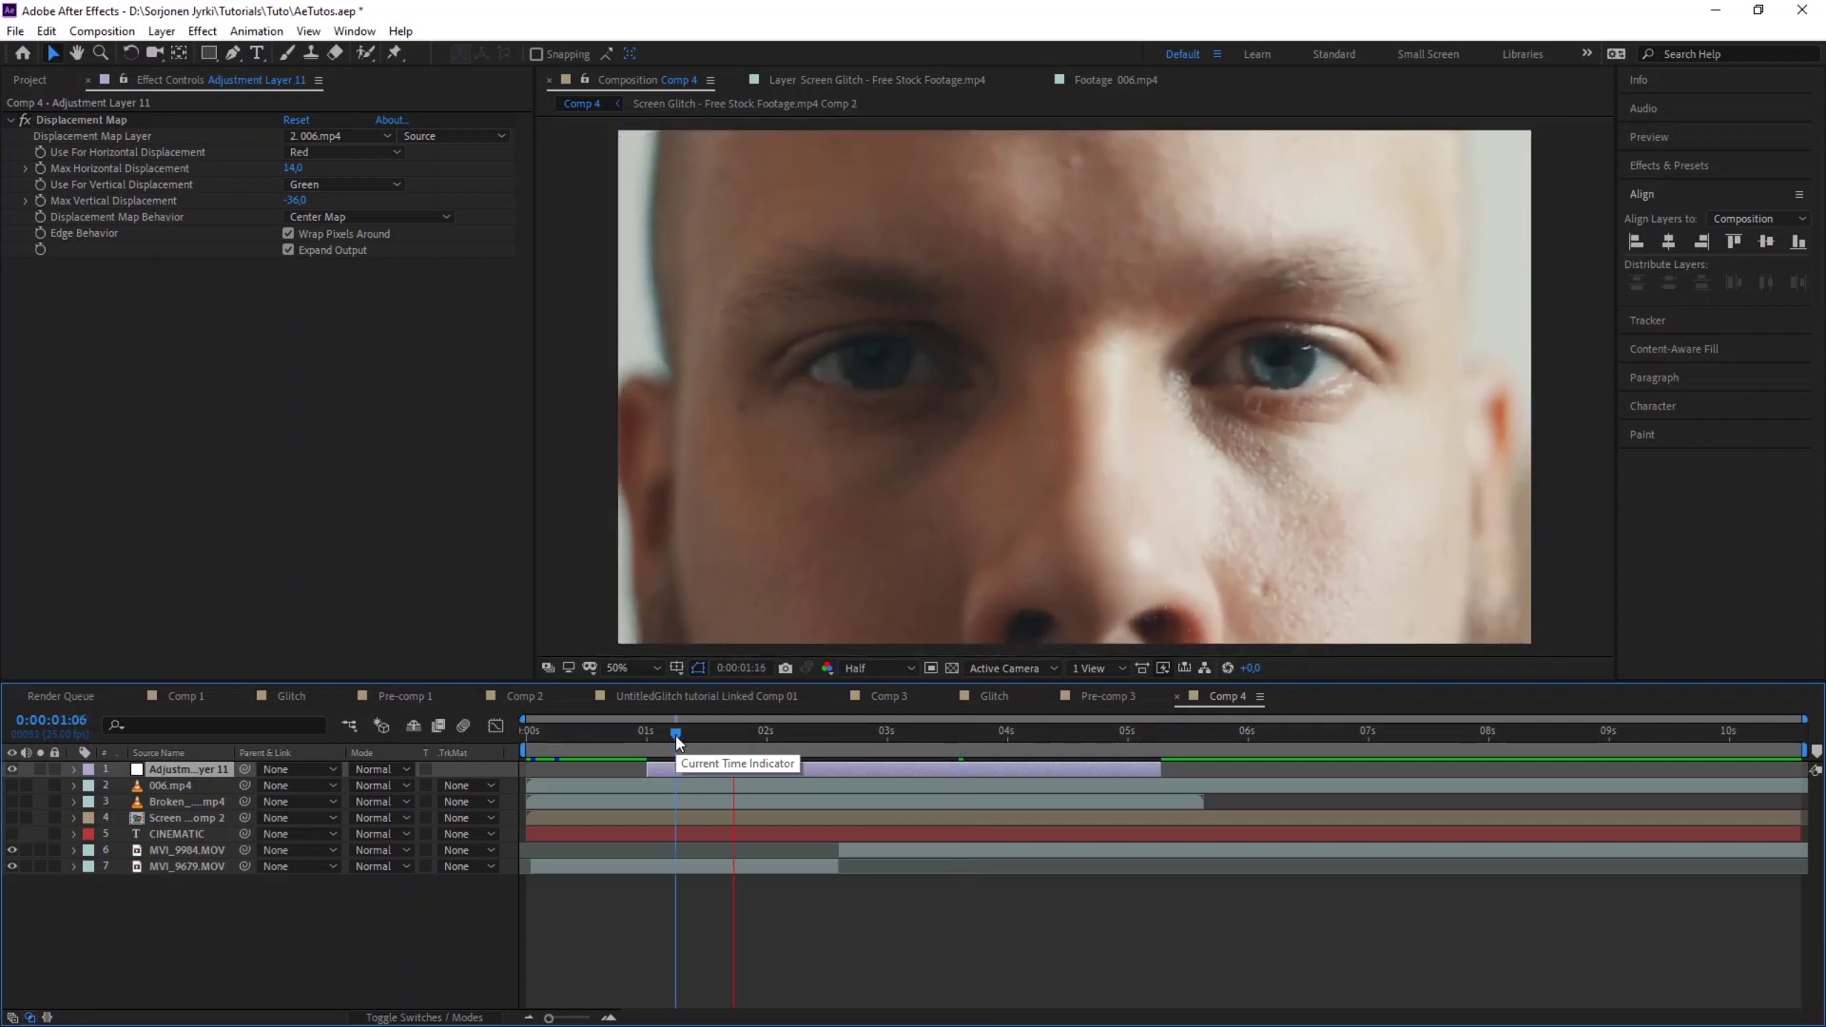